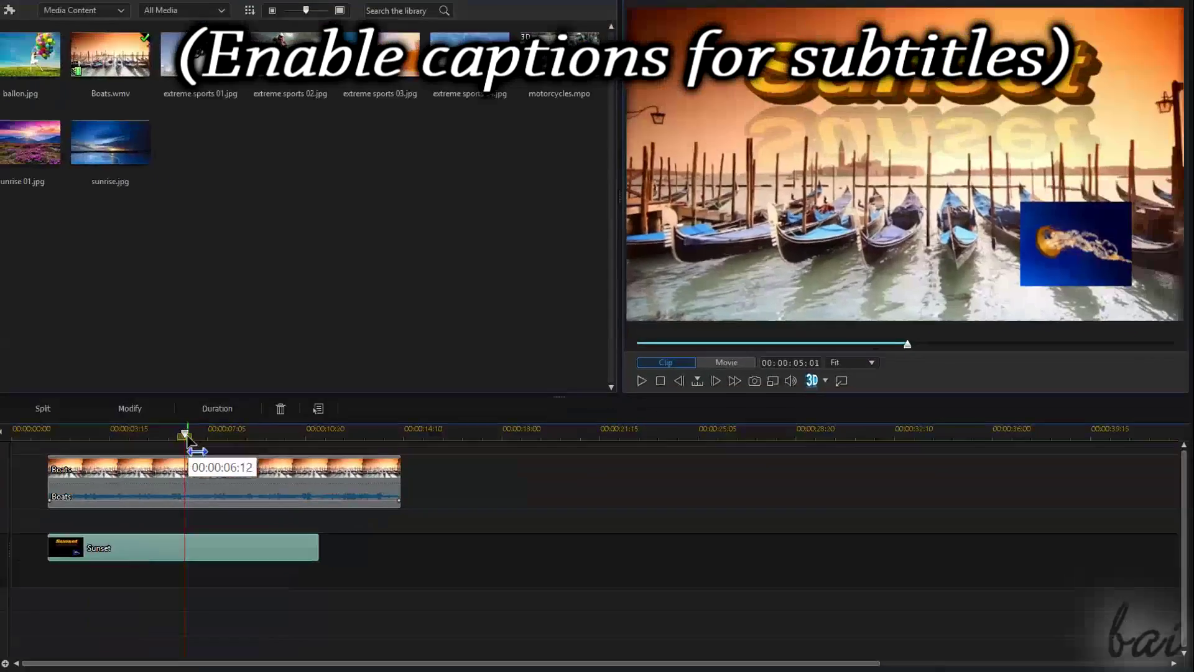
Step: Rewind the Boats video with its Sunset title and play it from the start
{"action": "left_click_drag", "start_coordinate": [187, 439], "coordinate": [41, 439]}
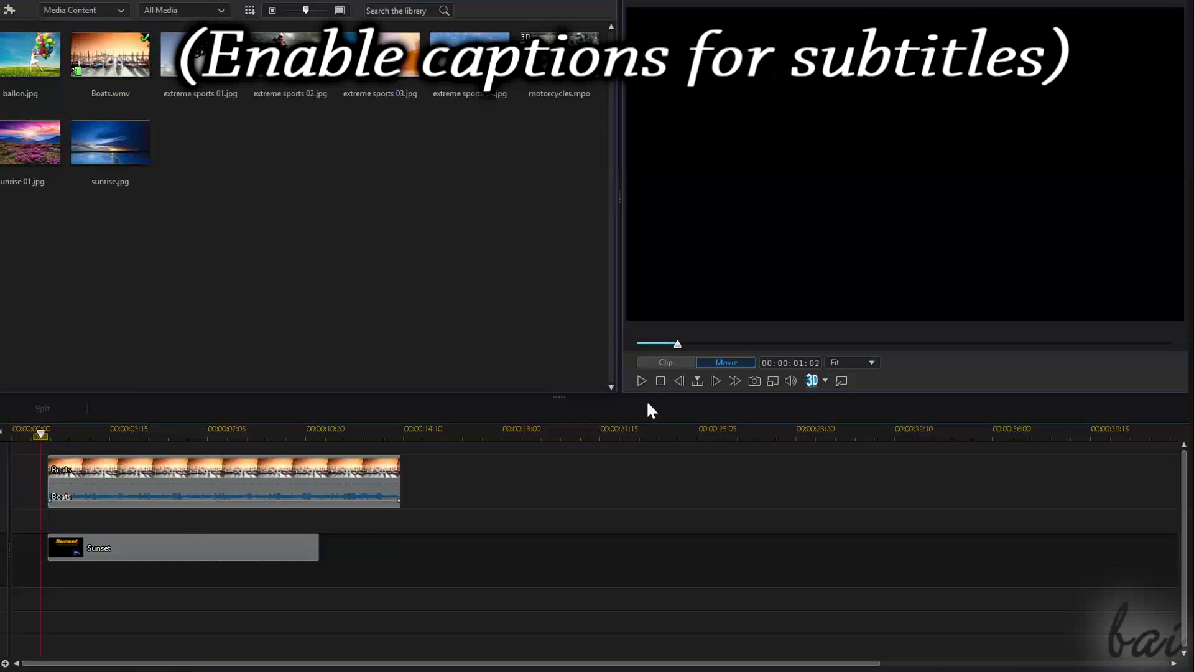
{"action": "left_click", "coordinate": [641, 380]}
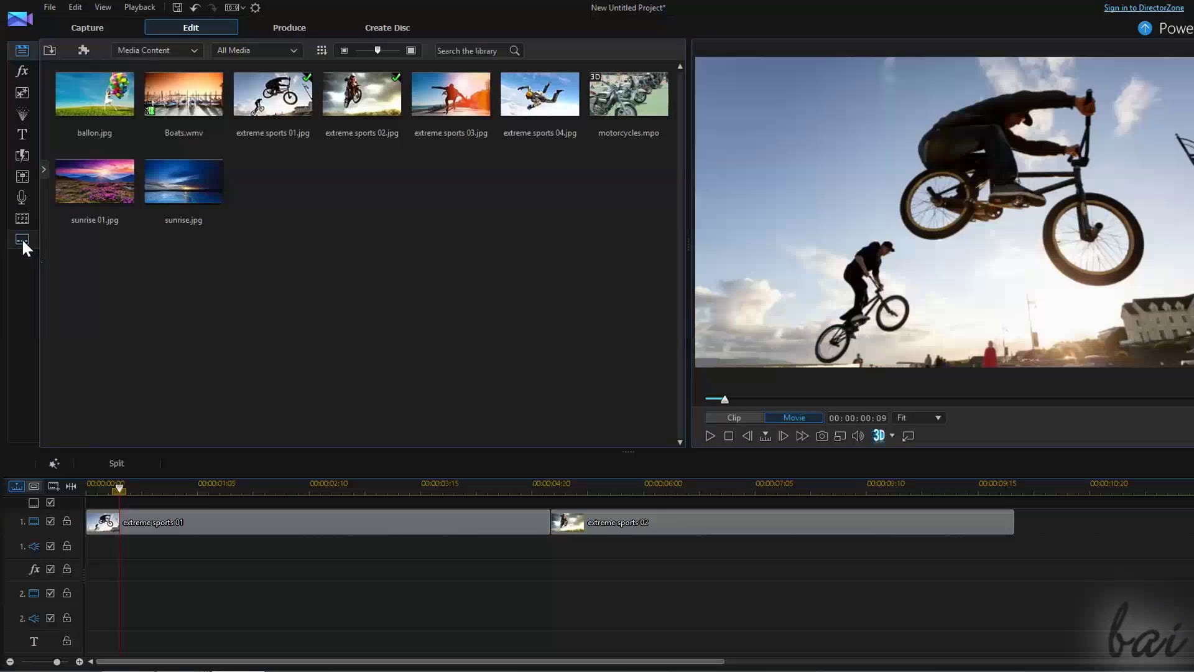
Step: Add a ten-second 'Hello! welcome!' subtitle entry in the Subtitle Room
{"action": "left_click", "coordinate": [15, 239]}
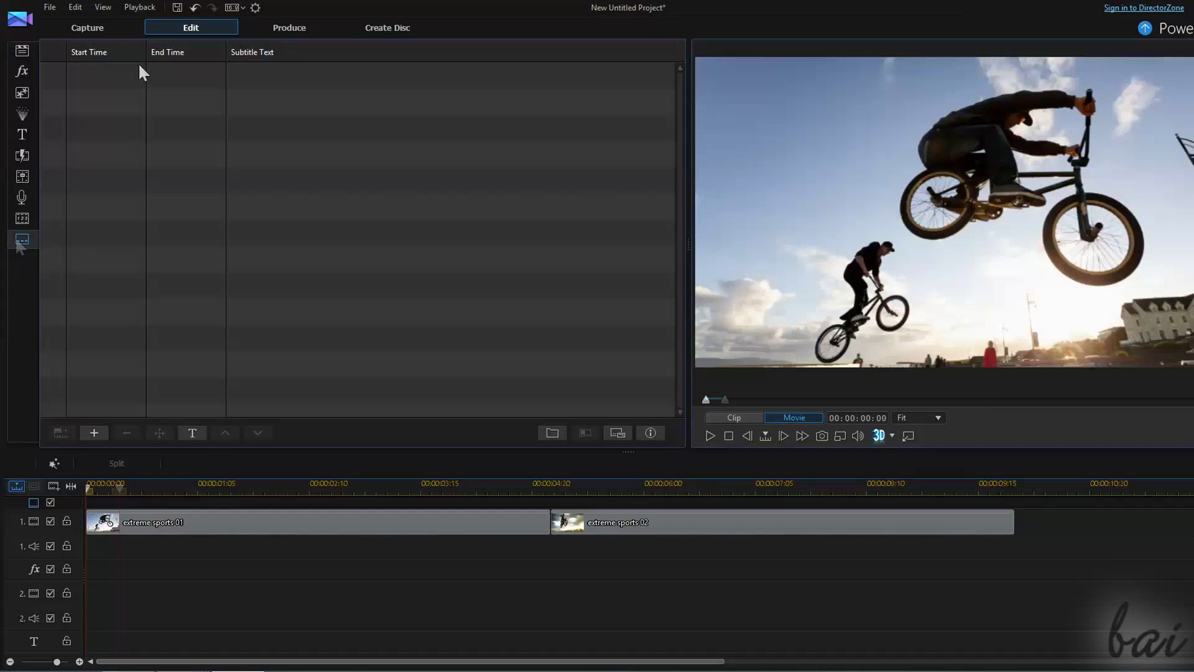
{"action": "right_click", "coordinate": [139, 63]}
{"action": "left_click", "coordinate": [115, 216]}
{"action": "left_click", "coordinate": [94, 432]}
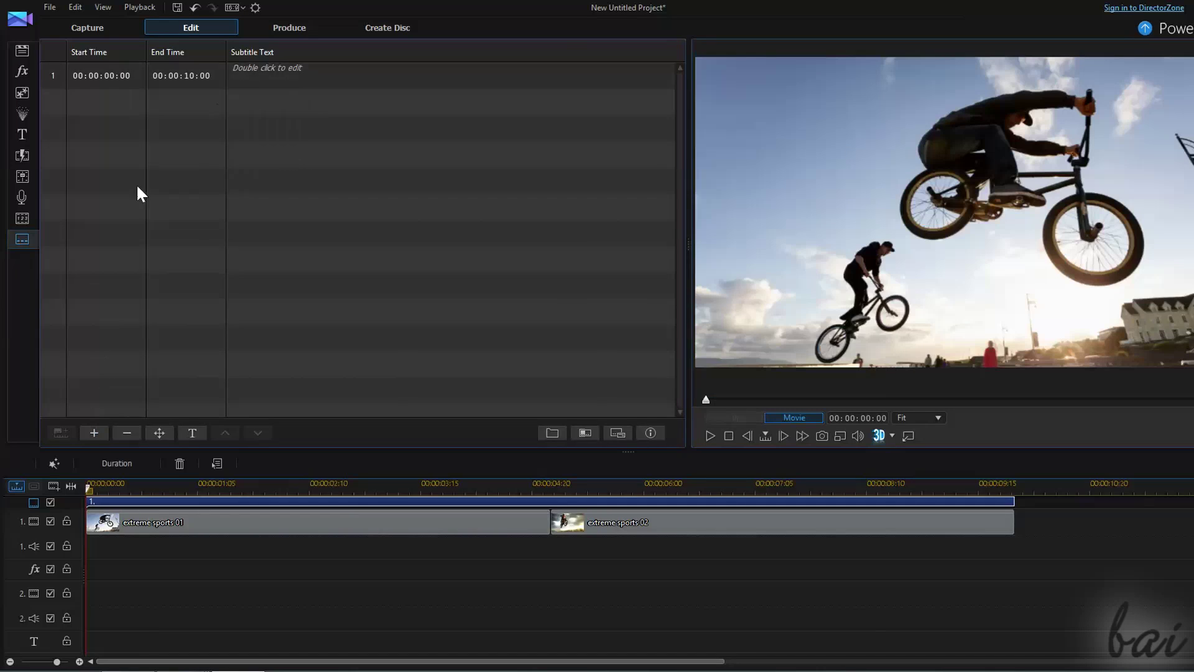
{"action": "double_click", "coordinate": [291, 77]}
{"action": "type", "text": "Hello! welcome!"}
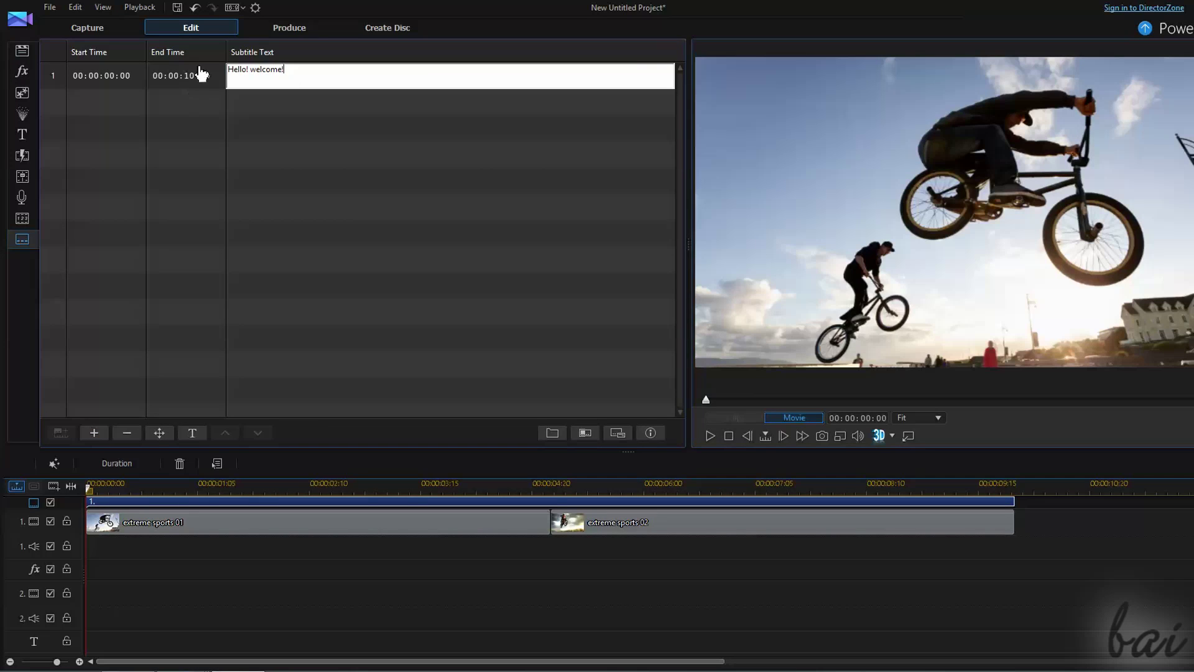
{"action": "left_click", "coordinate": [202, 177]}
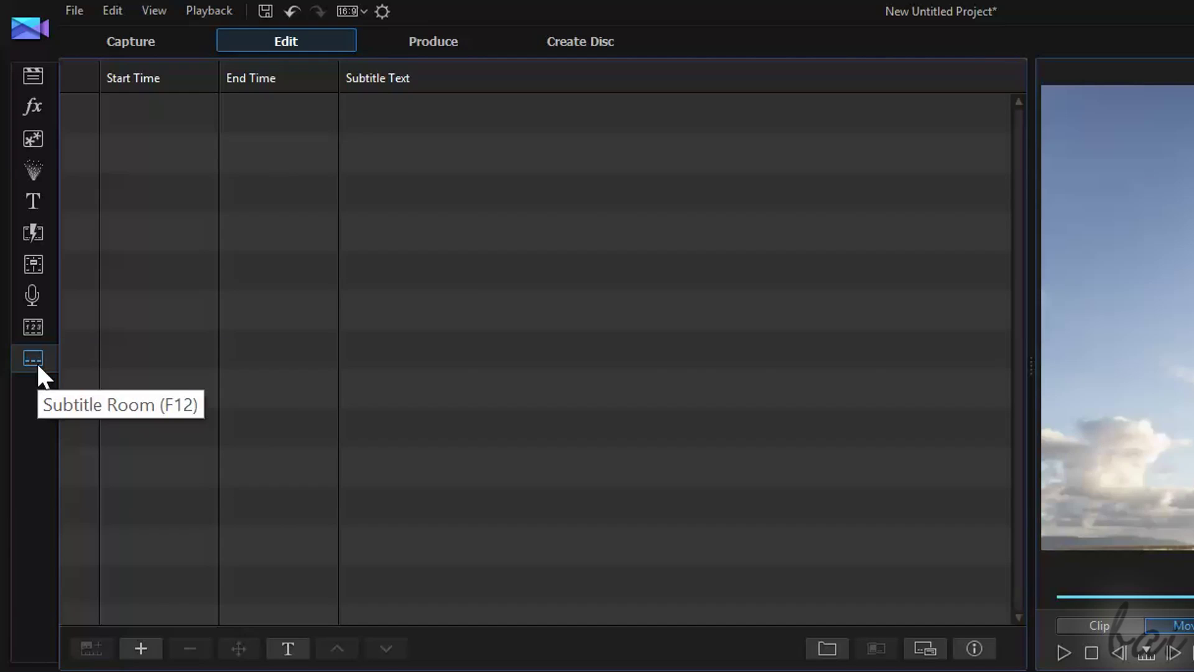
Step: Place the Travel category's Biplane title on track 2, then show the 2D/3D-like creation menu
{"action": "left_click", "coordinate": [35, 204]}
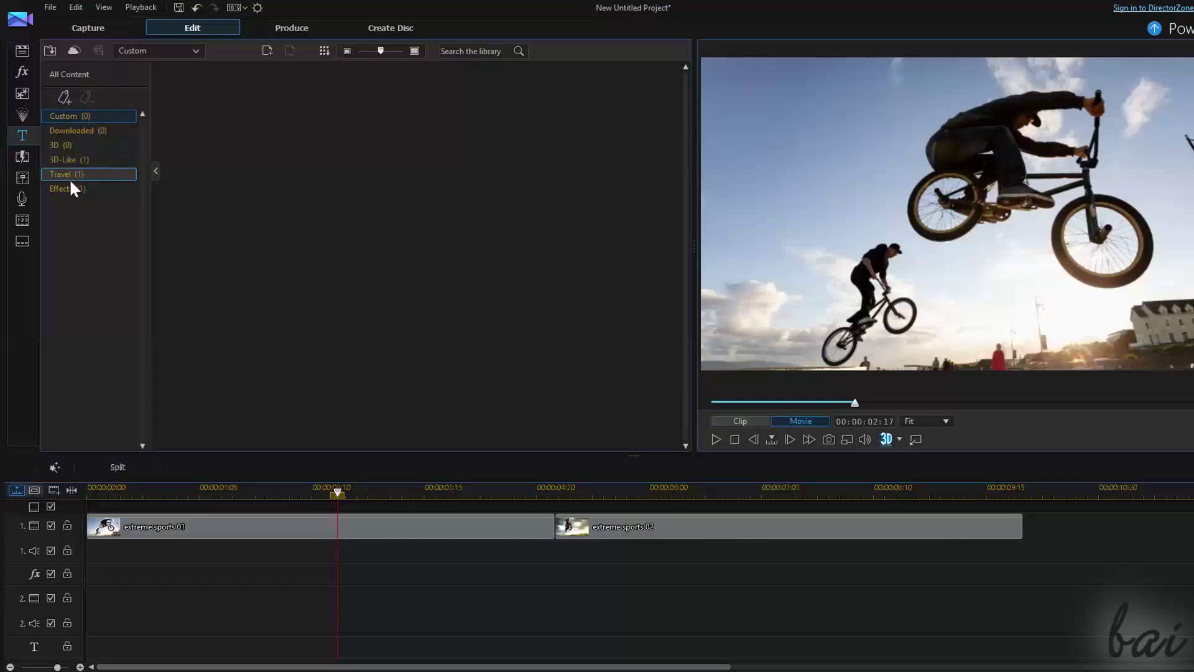
{"action": "left_click", "coordinate": [70, 175]}
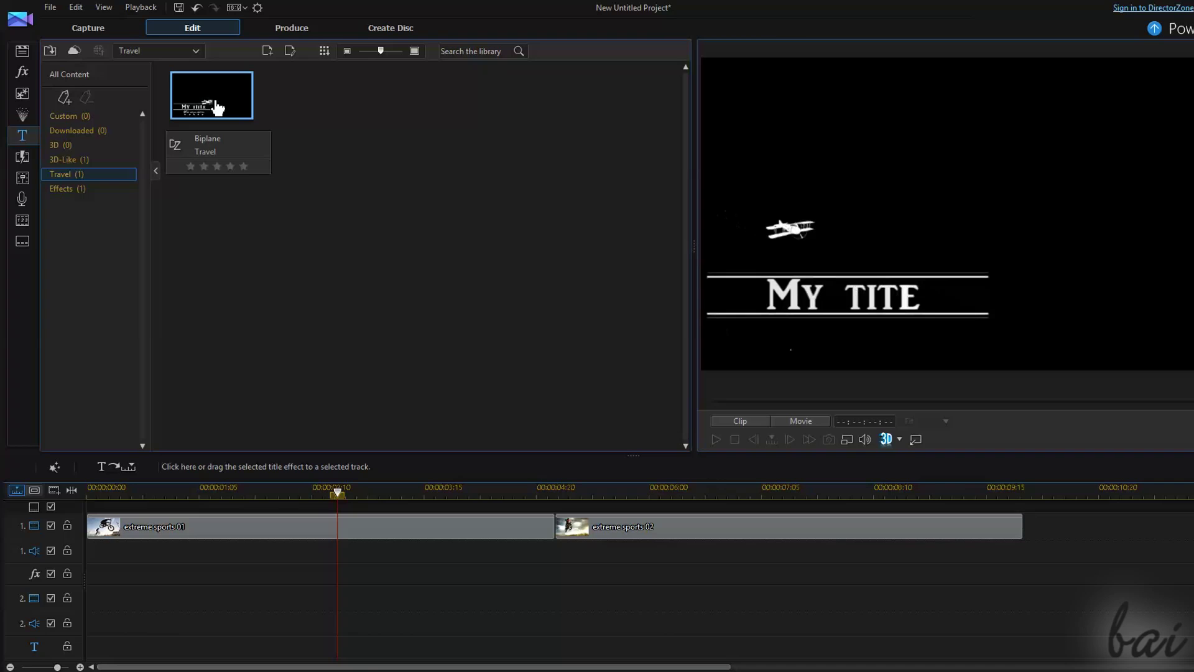
{"action": "mouse_move", "coordinate": [216, 108]}
{"action": "left_mouse_down"}
{"action": "mouse_move", "coordinate": [140, 640]}
{"action": "mouse_move", "coordinate": [107, 598]}
{"action": "left_mouse_up"}
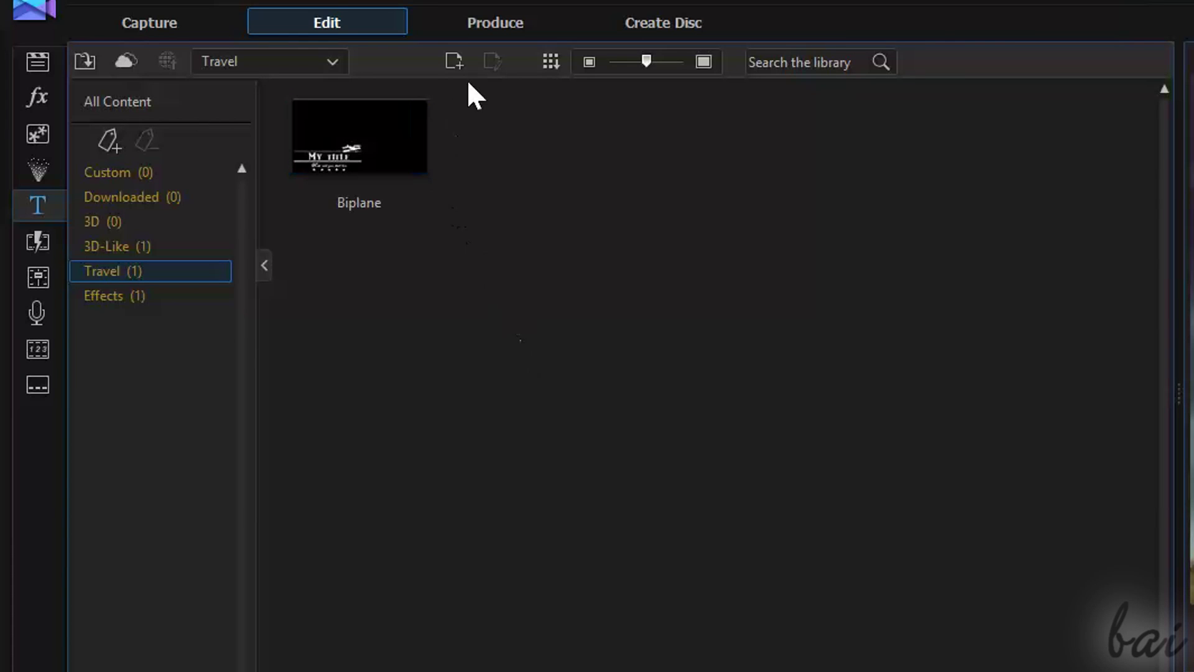
{"action": "left_click", "coordinate": [445, 69]}
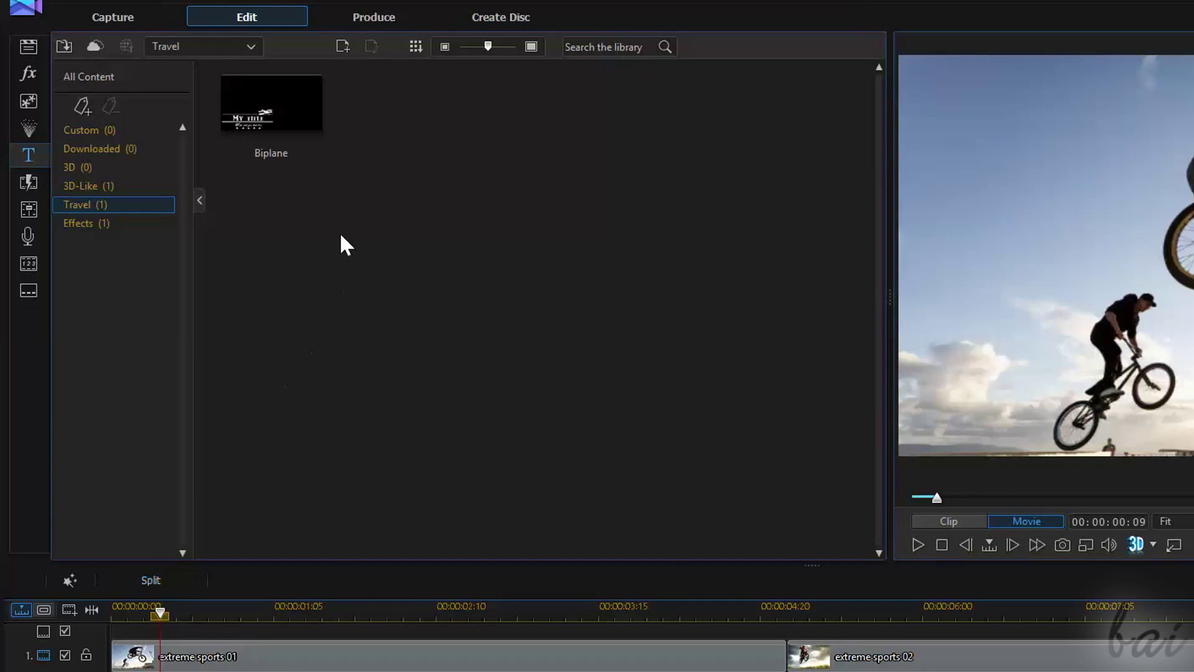
Step: Make a new 2D title reading '2D Text Template' and save it as '2D Basic Template'
{"action": "left_click", "coordinate": [346, 44]}
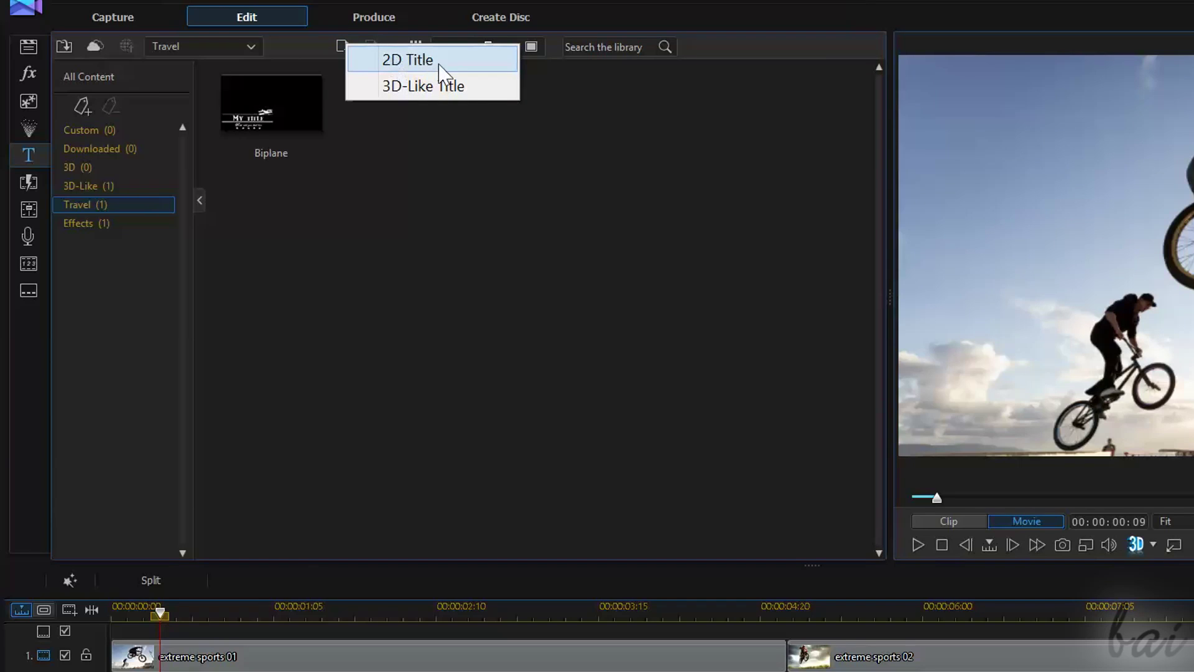
{"action": "left_click", "coordinate": [463, 66]}
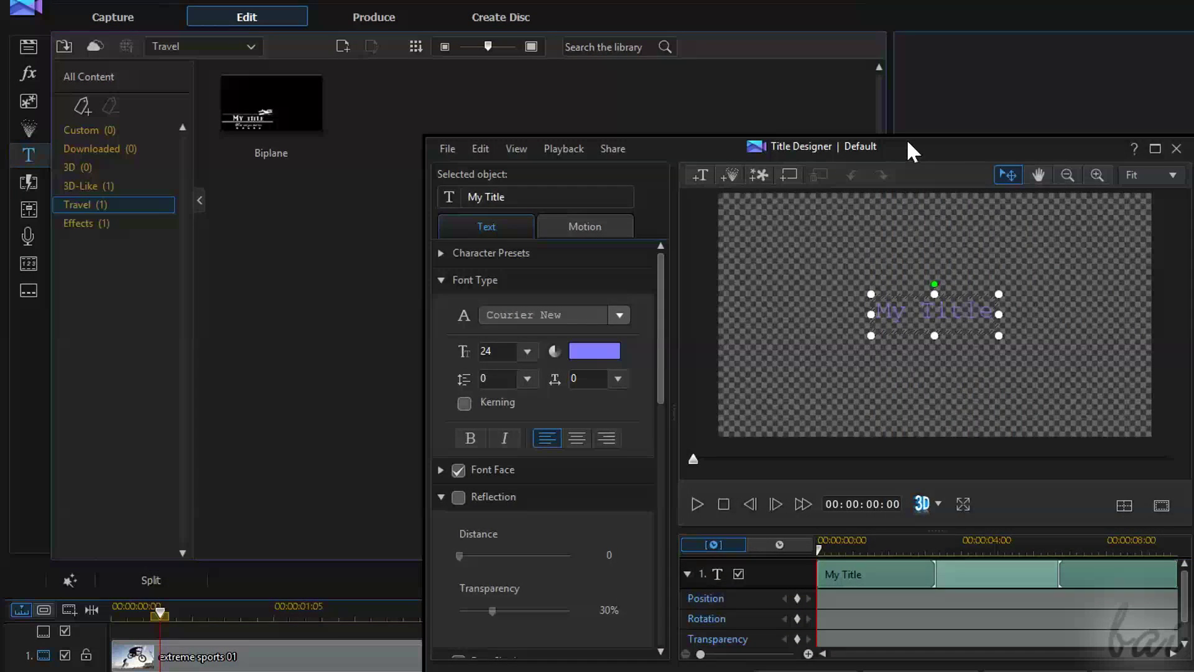
{"action": "left_click_drag", "start_coordinate": [908, 142], "coordinate": [694, 110]}
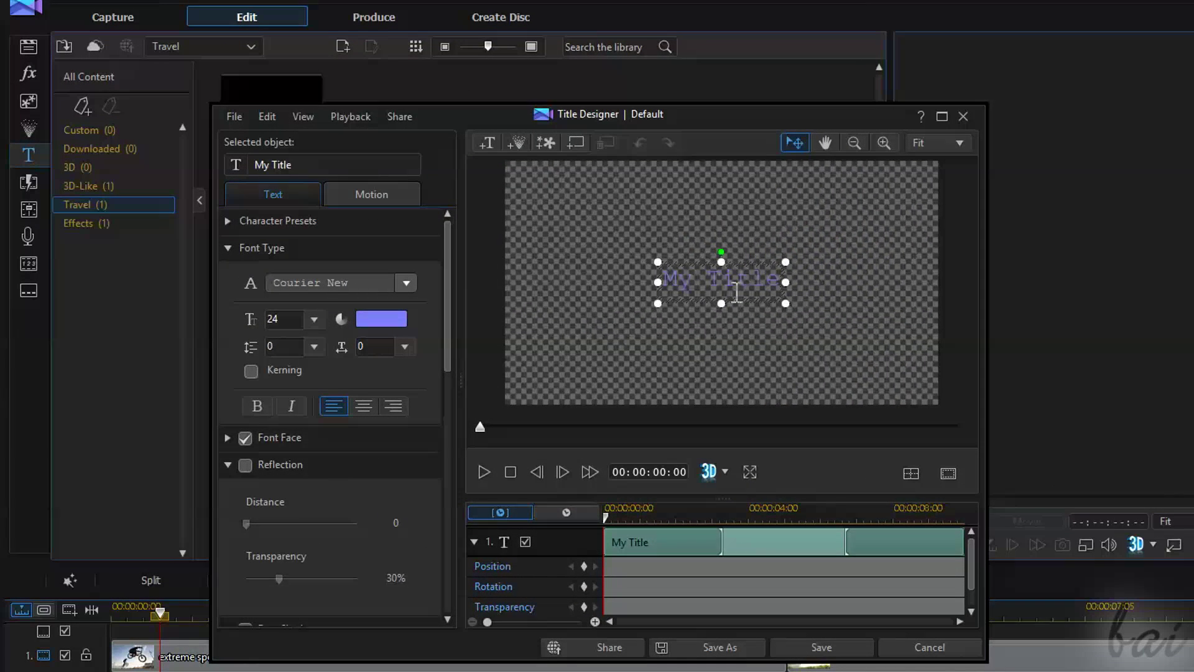
{"action": "left_click_drag", "start_coordinate": [668, 278], "coordinate": [853, 289]}
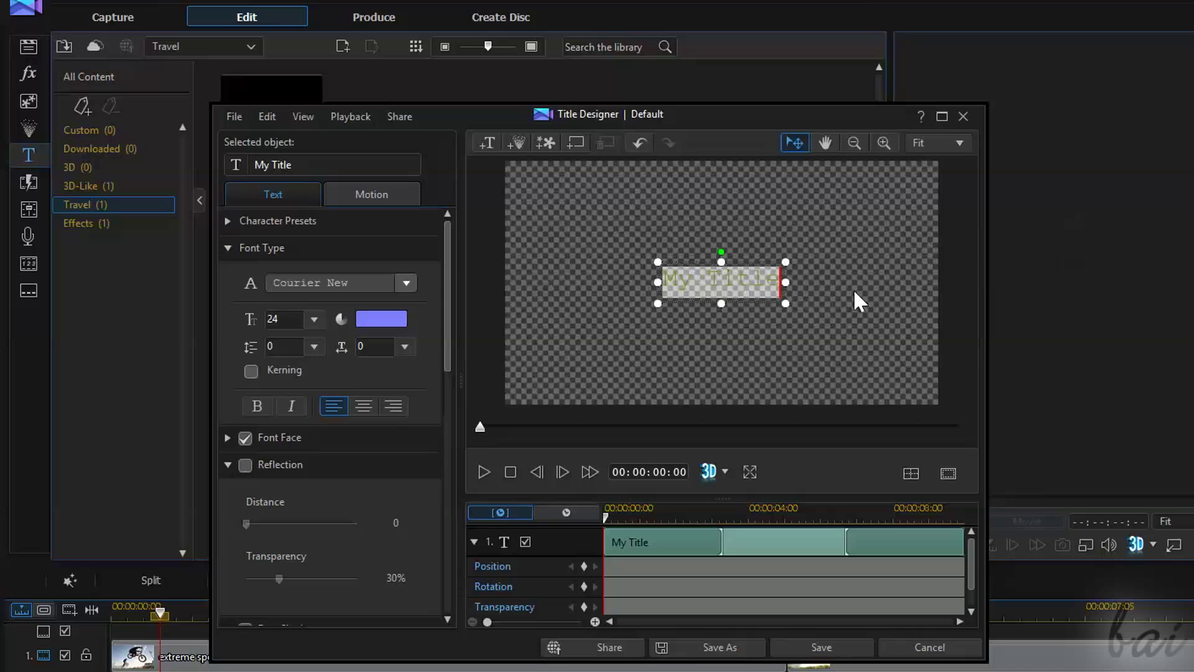
{"action": "type", "text": "2D Tex"}
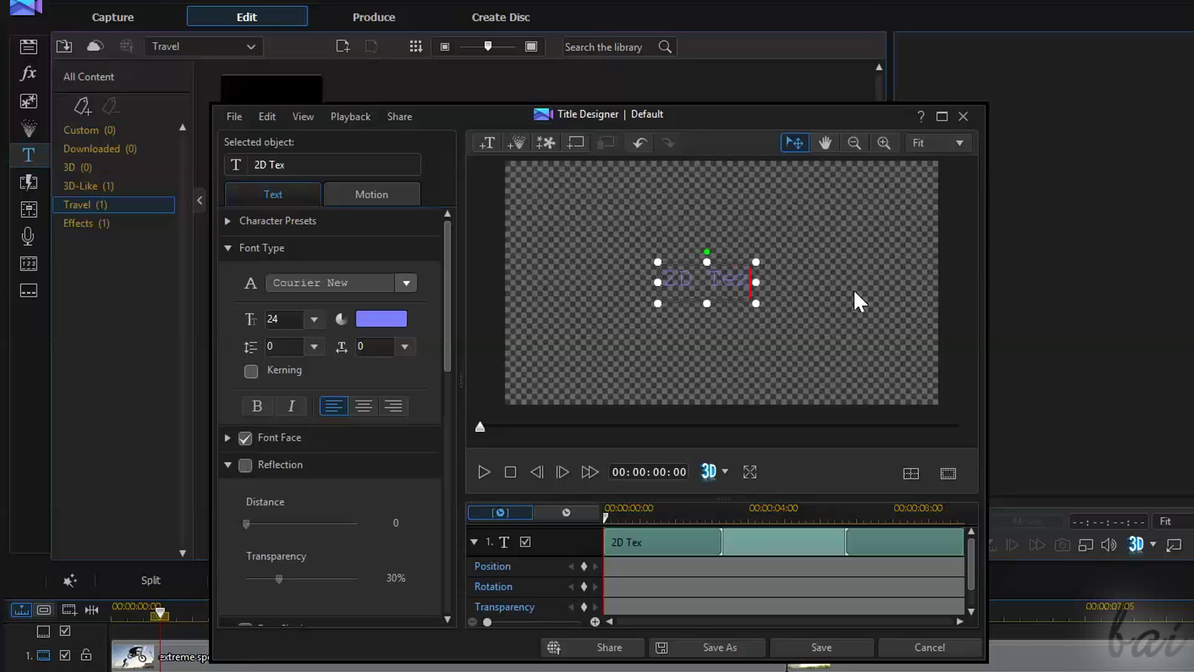
{"action": "type", "text": "t Template"}
{"action": "left_click", "coordinate": [702, 327]}
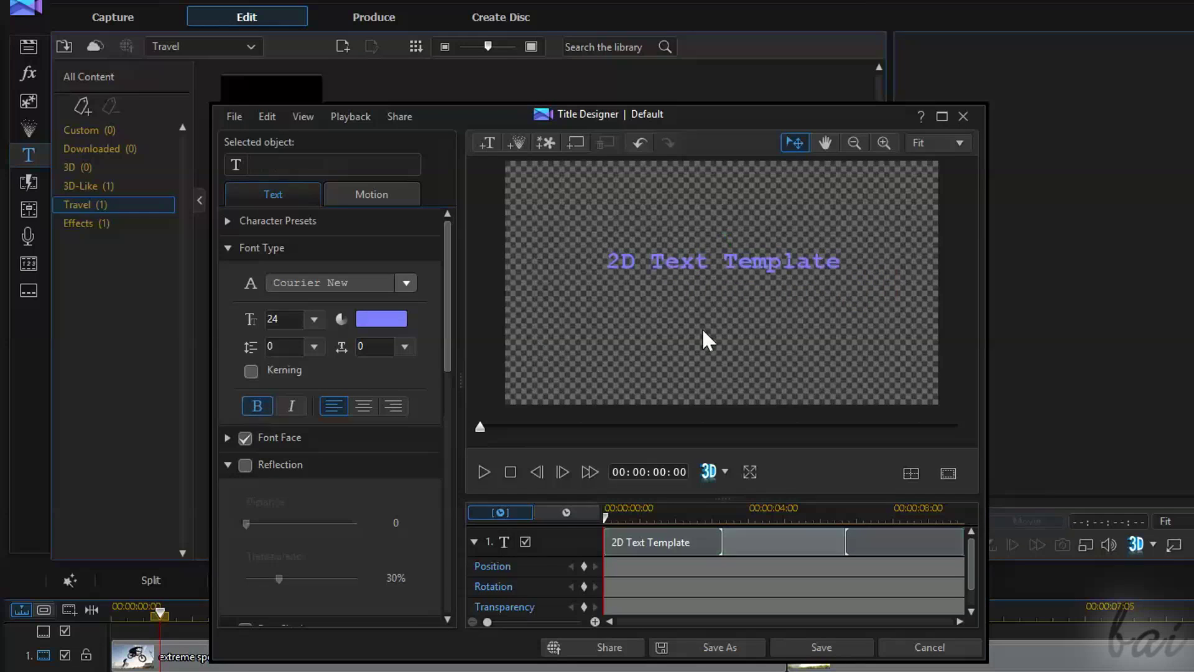
{"action": "left_click", "coordinate": [834, 656]}
{"action": "type", "text": "2D Basic Template"}
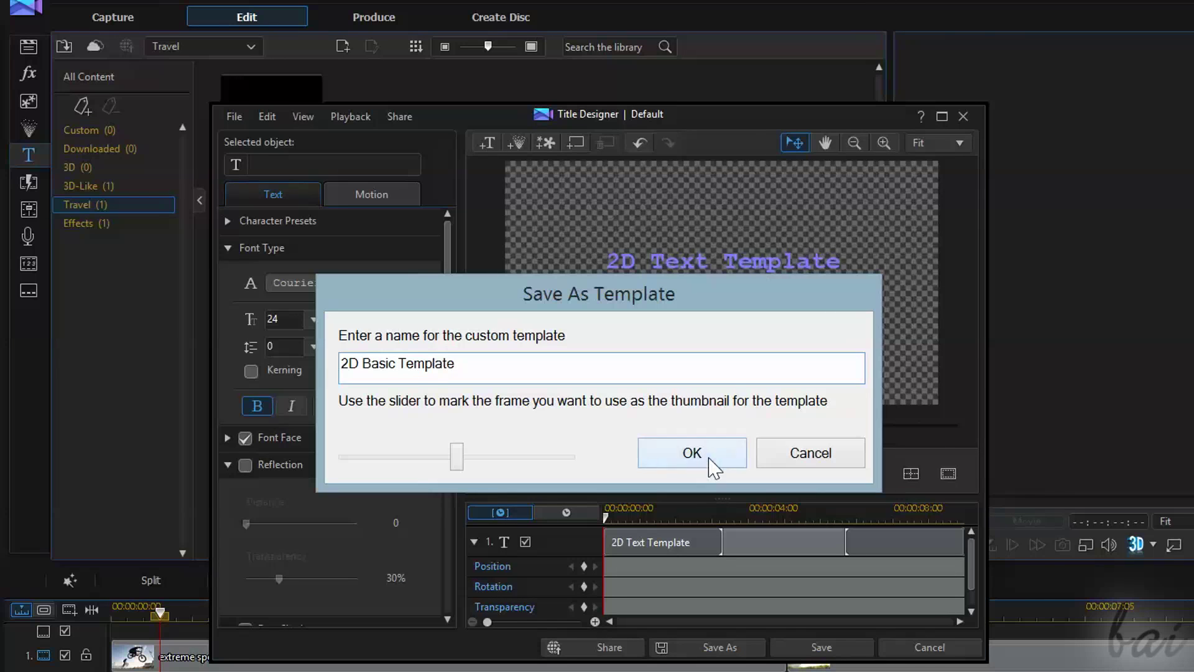
{"action": "left_click", "coordinate": [692, 454]}
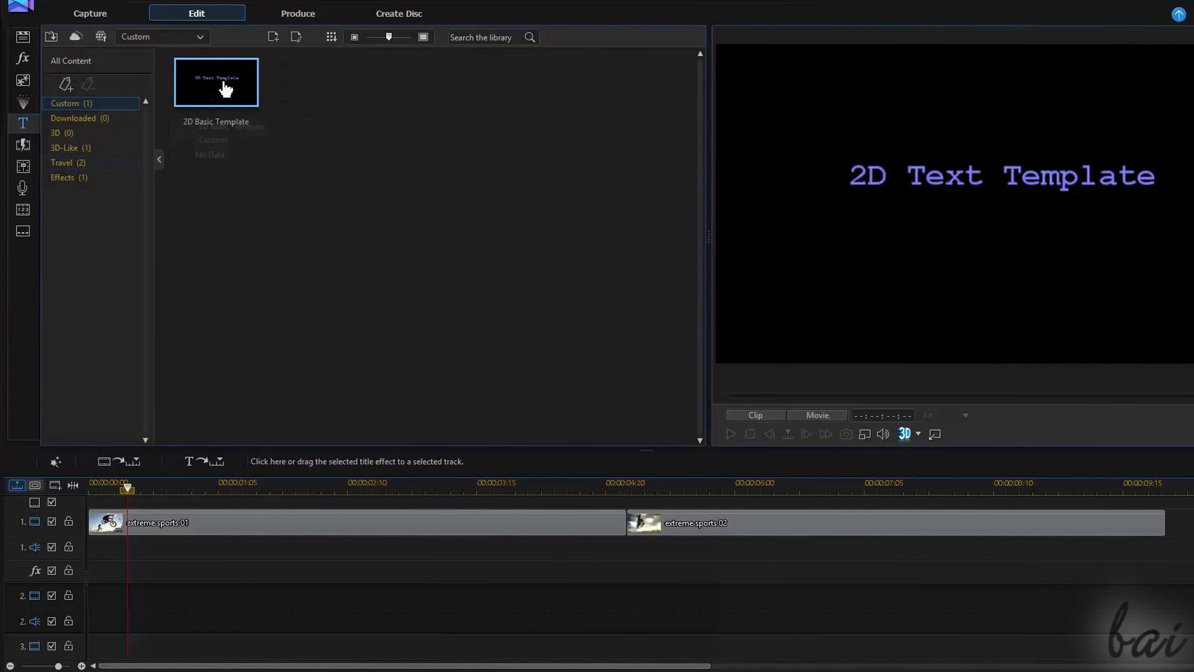
Step: Put copies of the 2D Basic Template title on video track 2 and preview them
{"action": "left_click_drag", "start_coordinate": [224, 89], "coordinate": [103, 608]}
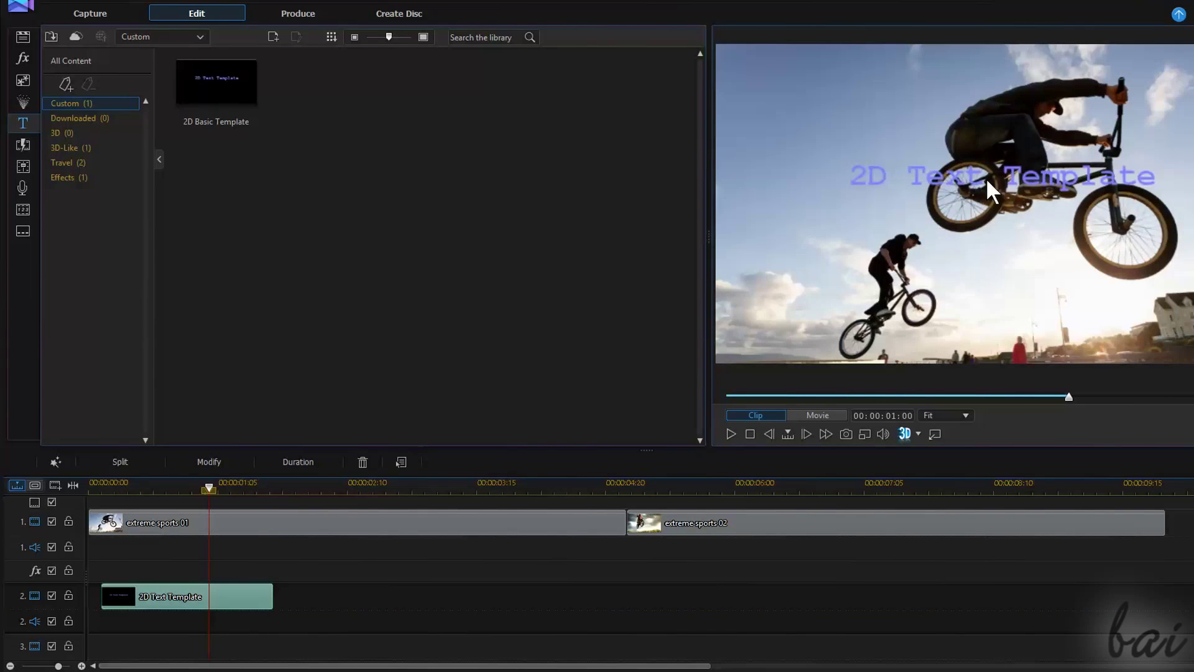
{"action": "mouse_move", "coordinate": [216, 84]}
{"action": "left_mouse_down"}
{"action": "mouse_move", "coordinate": [341, 383]}
{"action": "mouse_move", "coordinate": [309, 597]}
{"action": "left_mouse_up"}
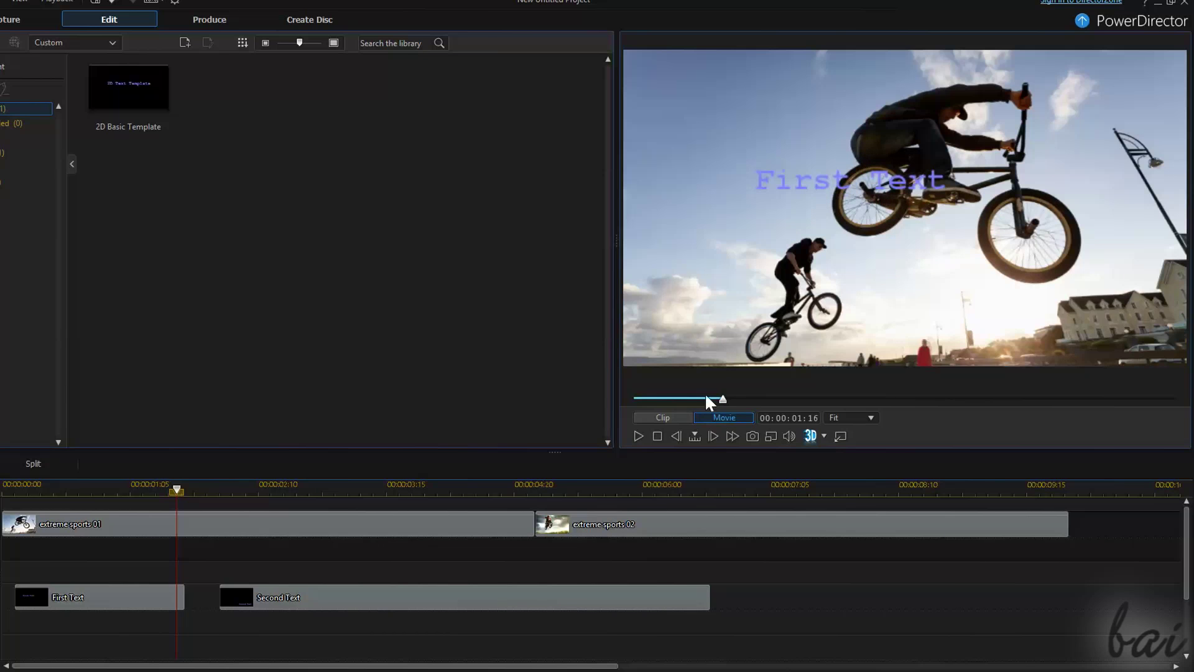
{"action": "left_click", "coordinate": [639, 437]}
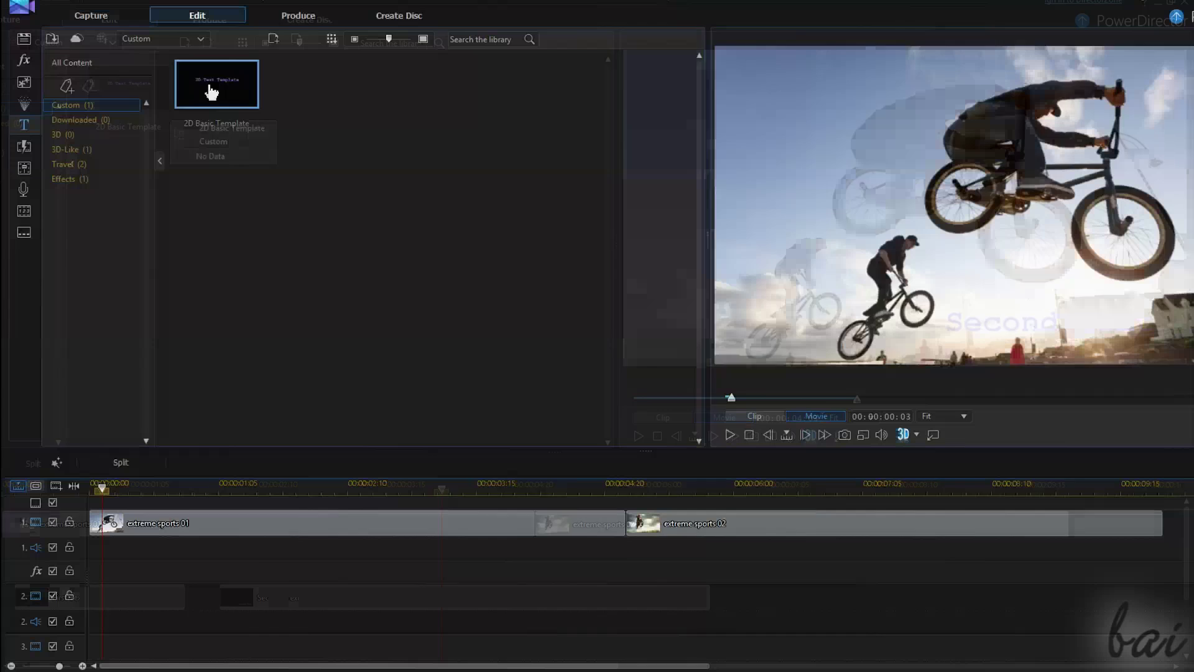
{"action": "mouse_move", "coordinate": [212, 85]}
{"action": "left_mouse_down"}
{"action": "mouse_move", "coordinate": [196, 451]}
{"action": "mouse_move", "coordinate": [140, 602]}
{"action": "left_mouse_up"}
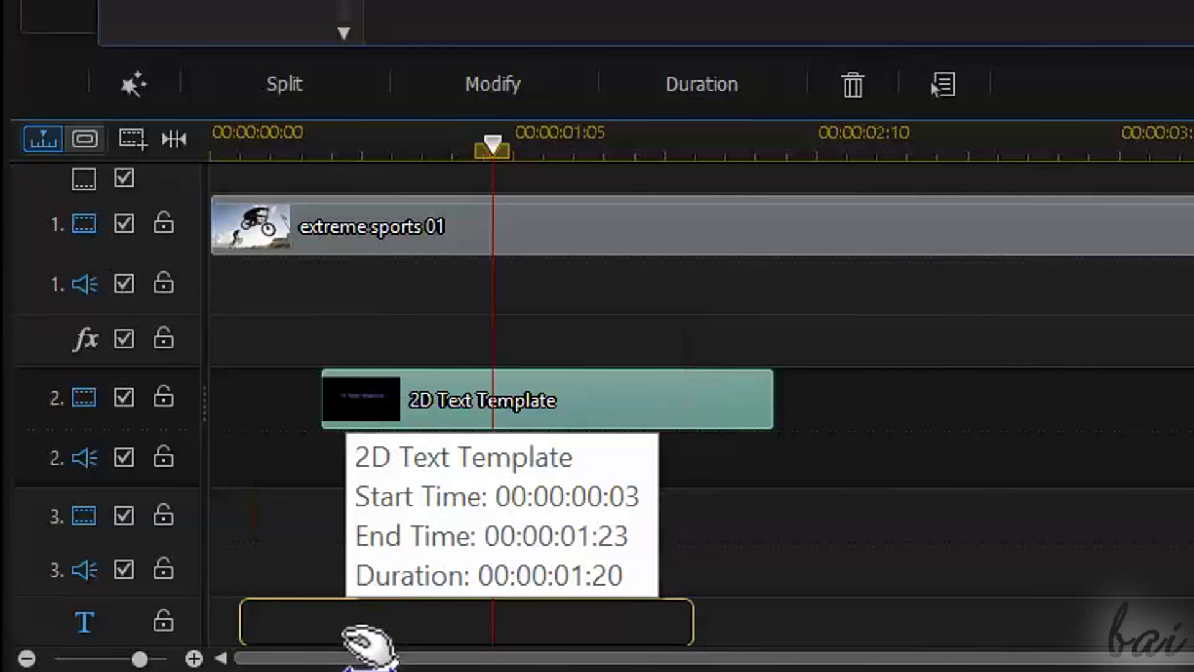
Step: Move the 2D Text Template clip down to track 3, starting slightly later
{"action": "mouse_move", "coordinate": [452, 434]}
{"action": "left_mouse_down"}
{"action": "mouse_move", "coordinate": [367, 644]}
{"action": "mouse_move", "coordinate": [346, 640]}
{"action": "left_mouse_up"}
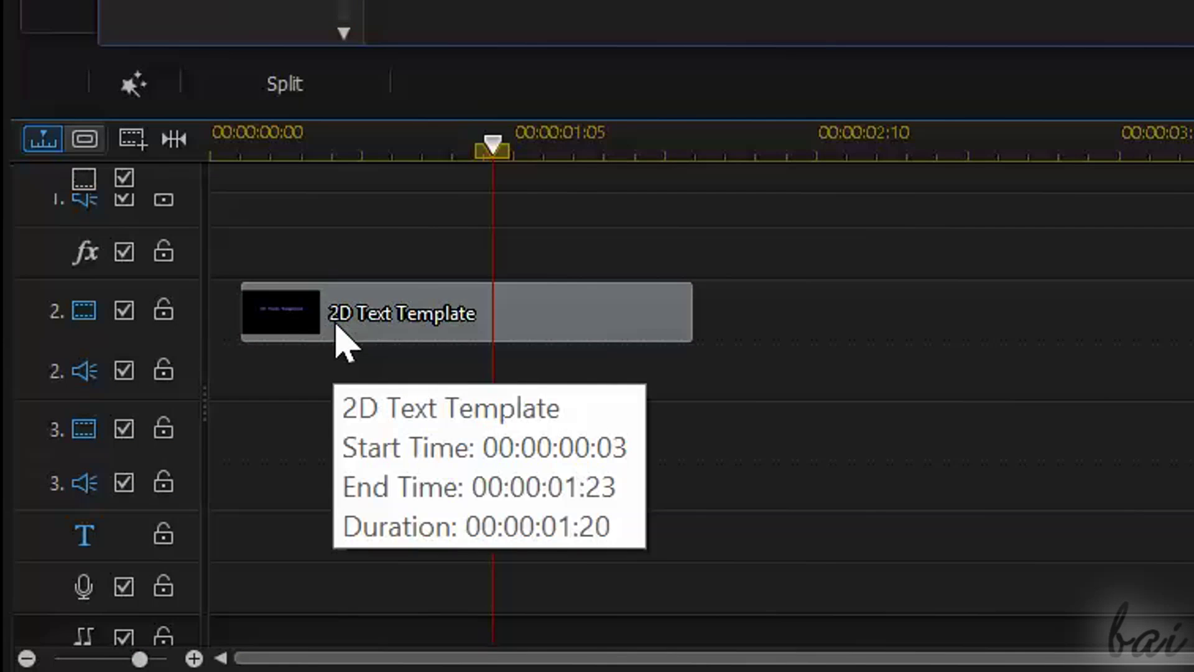
{"action": "left_click", "coordinate": [359, 335]}
{"action": "left_click_drag", "start_coordinate": [419, 316], "coordinate": [397, 534]}
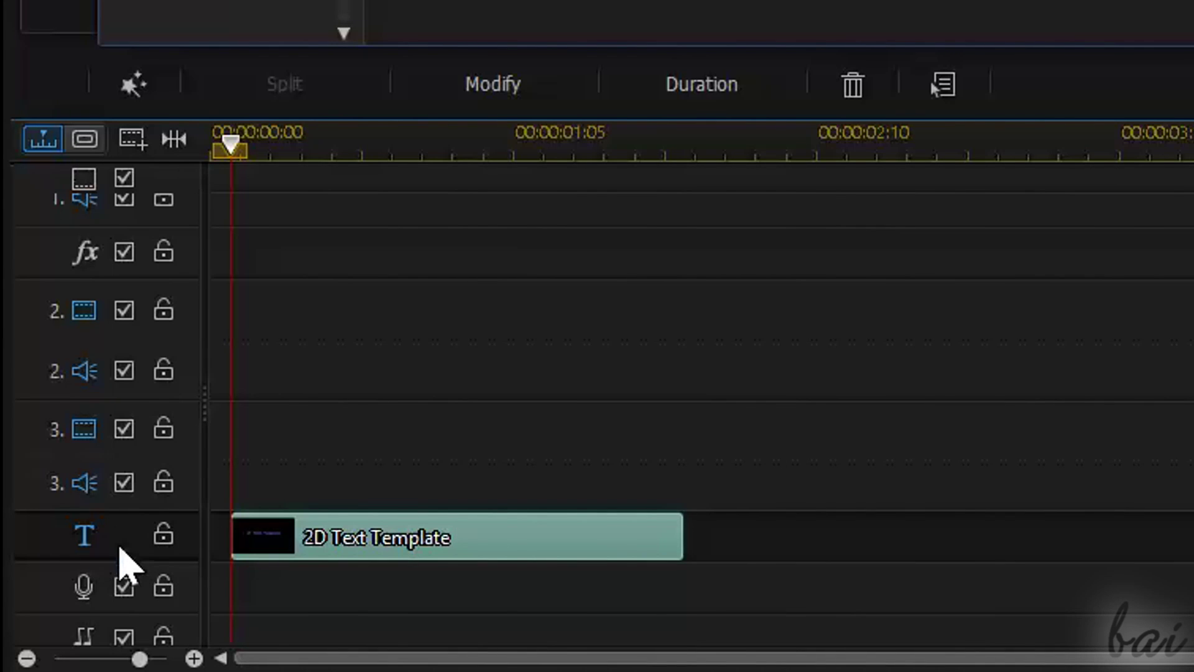
{"action": "mouse_move", "coordinate": [412, 530]}
{"action": "left_mouse_down"}
{"action": "mouse_move", "coordinate": [485, 553]}
{"action": "mouse_move", "coordinate": [418, 431]}
{"action": "mouse_move", "coordinate": [649, 452]}
{"action": "mouse_move", "coordinate": [490, 472]}
{"action": "mouse_move", "coordinate": [653, 455]}
{"action": "left_mouse_up"}
Step: Stretch the title clip much longer on a taller track 3, with the playhead inside it
{"action": "mouse_move", "coordinate": [842, 430]}
{"action": "left_mouse_down"}
{"action": "mouse_move", "coordinate": [592, 438]}
{"action": "mouse_move", "coordinate": [951, 431]}
{"action": "mouse_move", "coordinate": [719, 436]}
{"action": "left_mouse_up"}
{"action": "left_click_drag", "start_coordinate": [128, 453], "coordinate": [124, 600]}
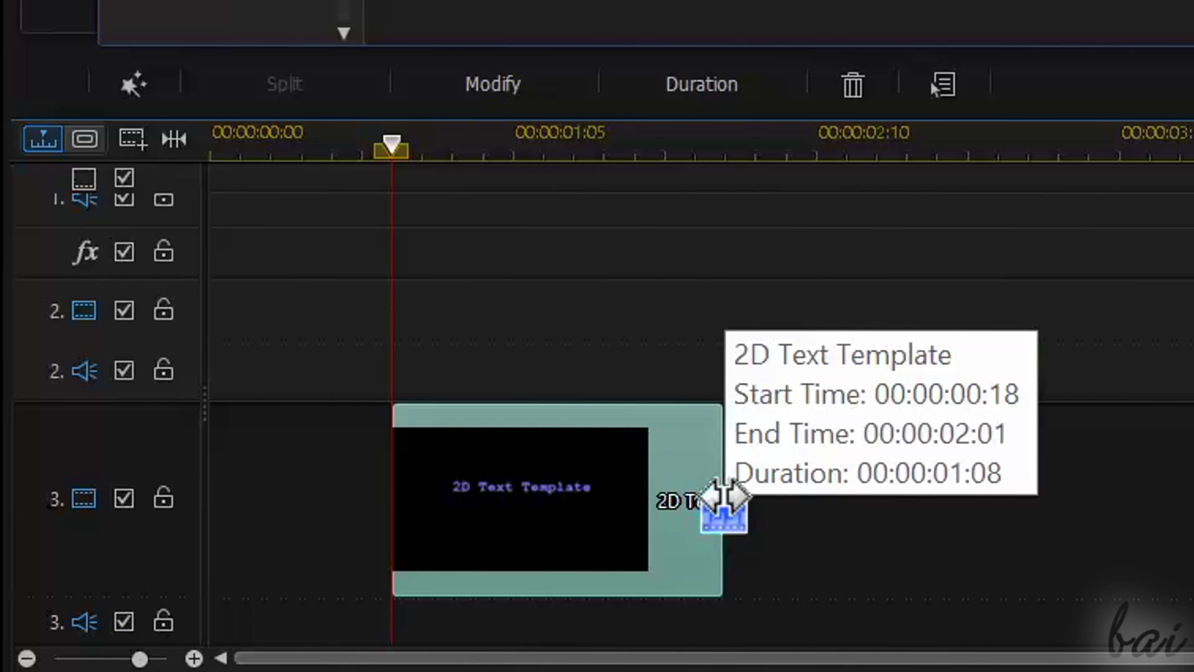
{"action": "left_click_drag", "start_coordinate": [719, 504], "coordinate": [1146, 513]}
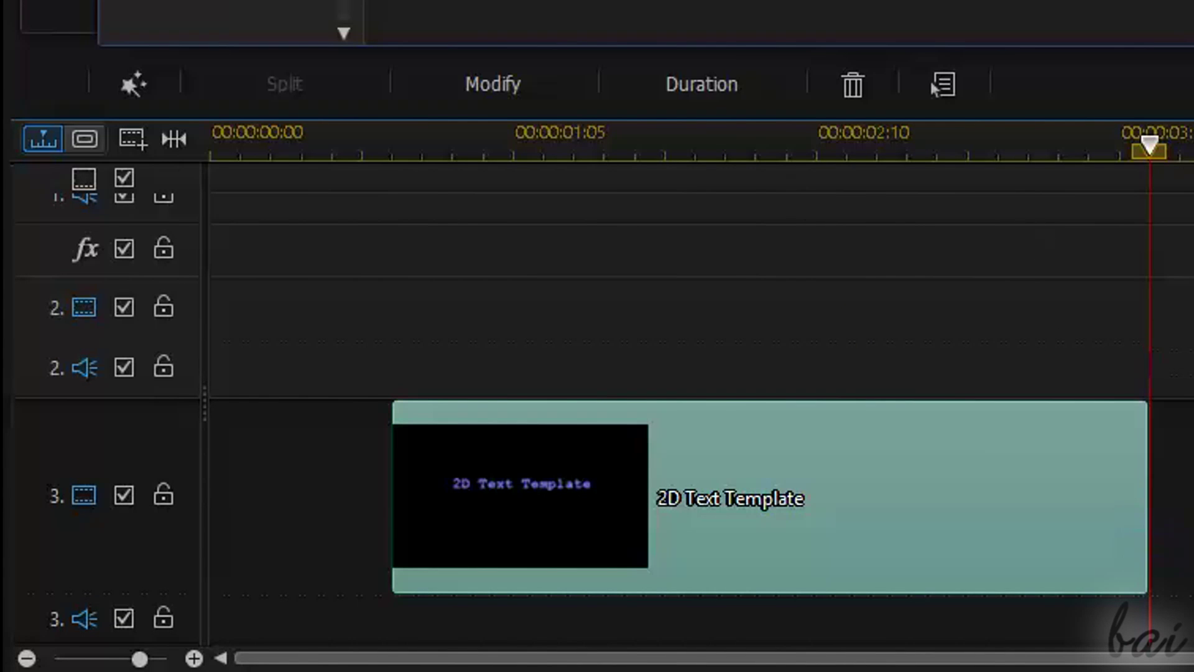
{"action": "left_click_drag", "start_coordinate": [1149, 147], "coordinate": [725, 147]}
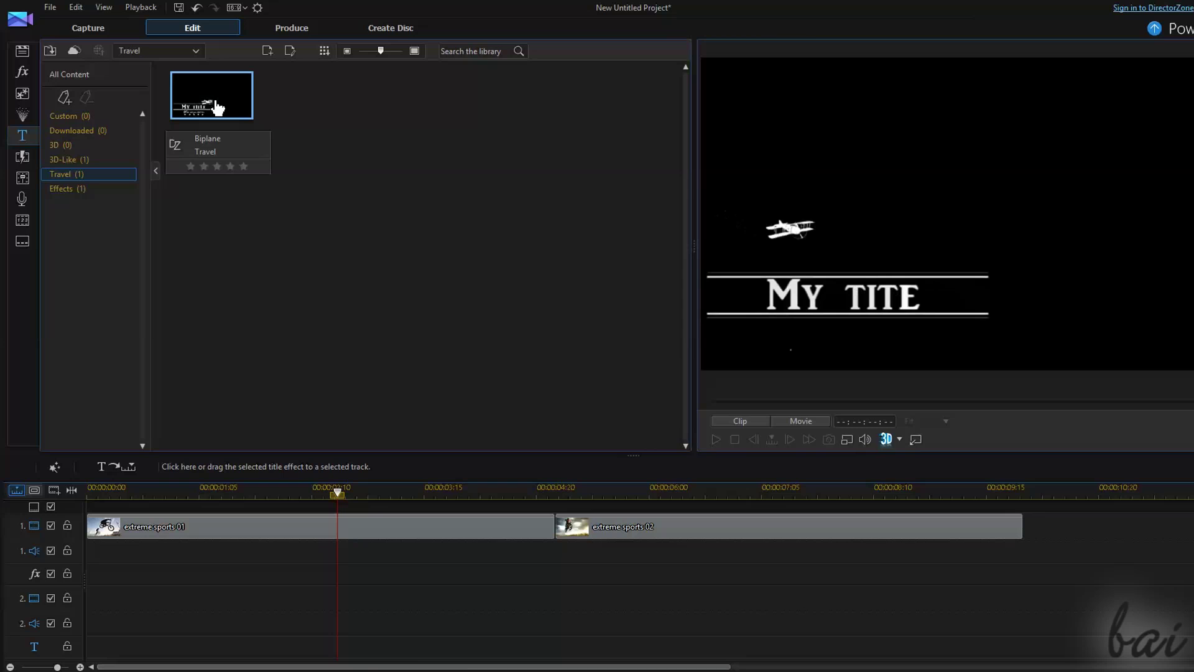
Step: Trim the track-2 title to about three seconds, add the Biplane title after it, and preview
{"action": "mouse_move", "coordinate": [214, 103]}
{"action": "left_mouse_down"}
{"action": "mouse_move", "coordinate": [254, 431]}
{"action": "mouse_move", "coordinate": [103, 606]}
{"action": "left_mouse_up"}
{"action": "left_click", "coordinate": [501, 611]}
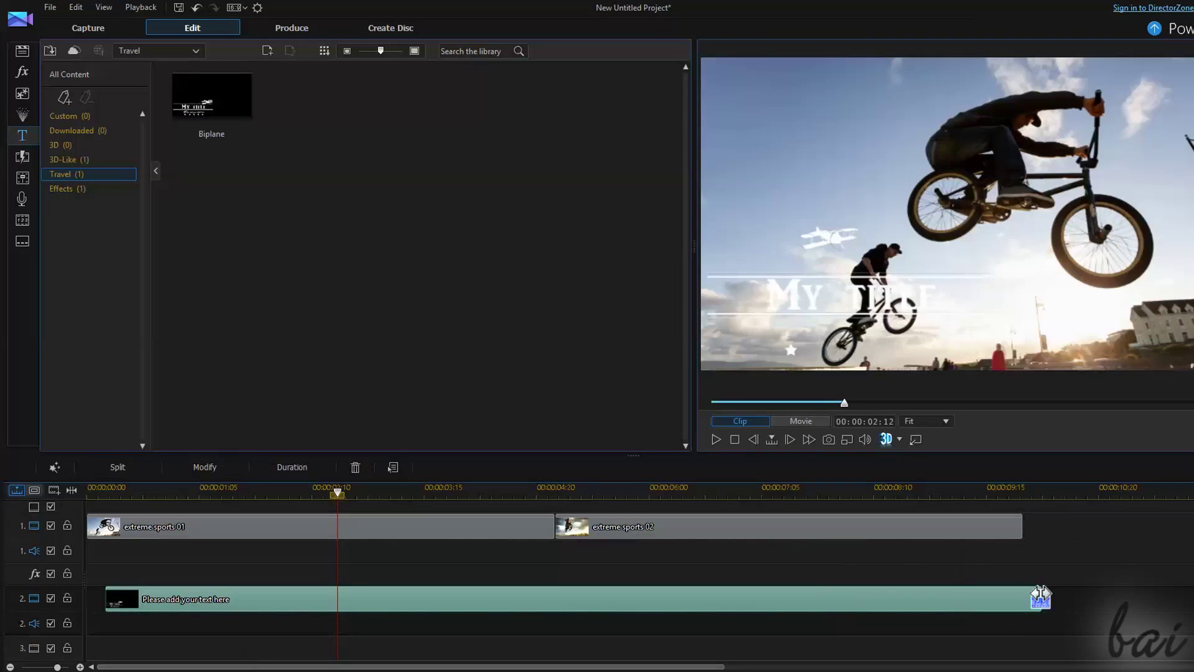
{"action": "left_click_drag", "start_coordinate": [999, 606], "coordinate": [317, 615]}
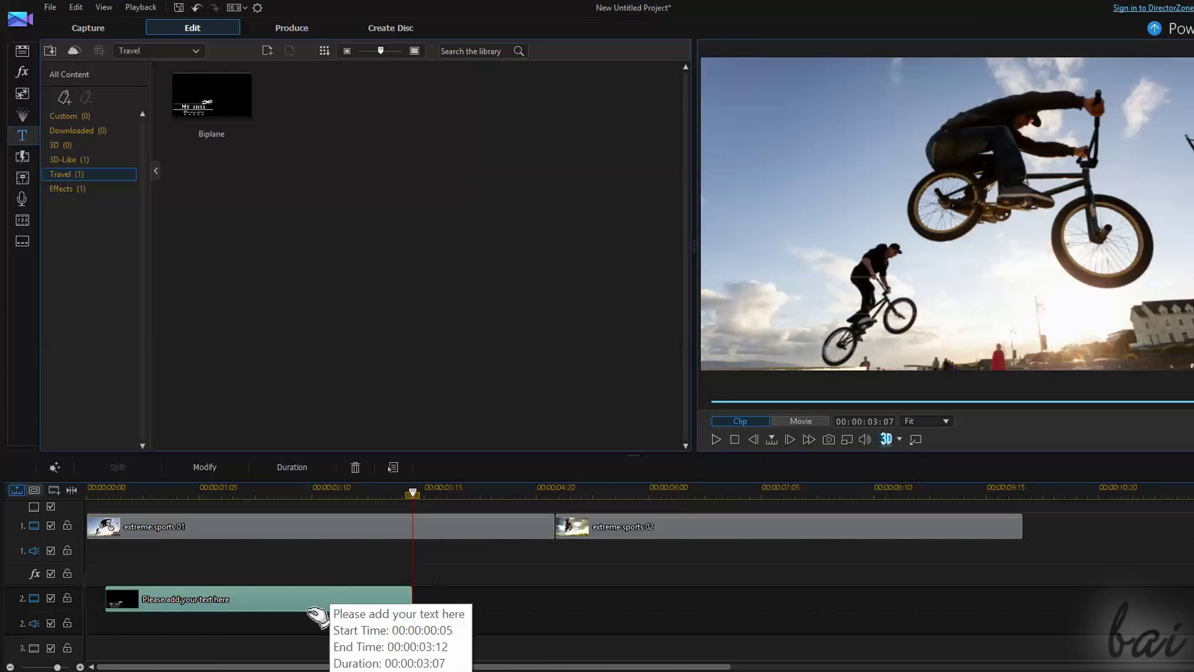
{"action": "mouse_move", "coordinate": [213, 102]}
{"action": "left_mouse_down"}
{"action": "mouse_move", "coordinate": [463, 608]}
{"action": "mouse_move", "coordinate": [438, 609]}
{"action": "left_mouse_up"}
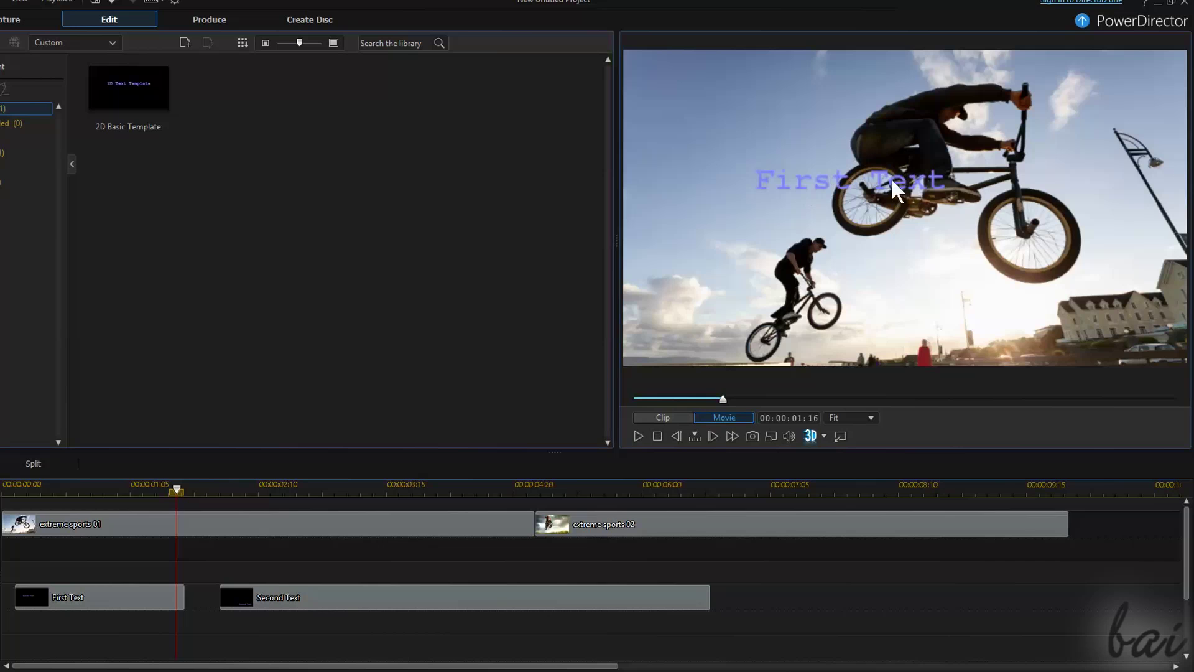
{"action": "left_click", "coordinate": [640, 439]}
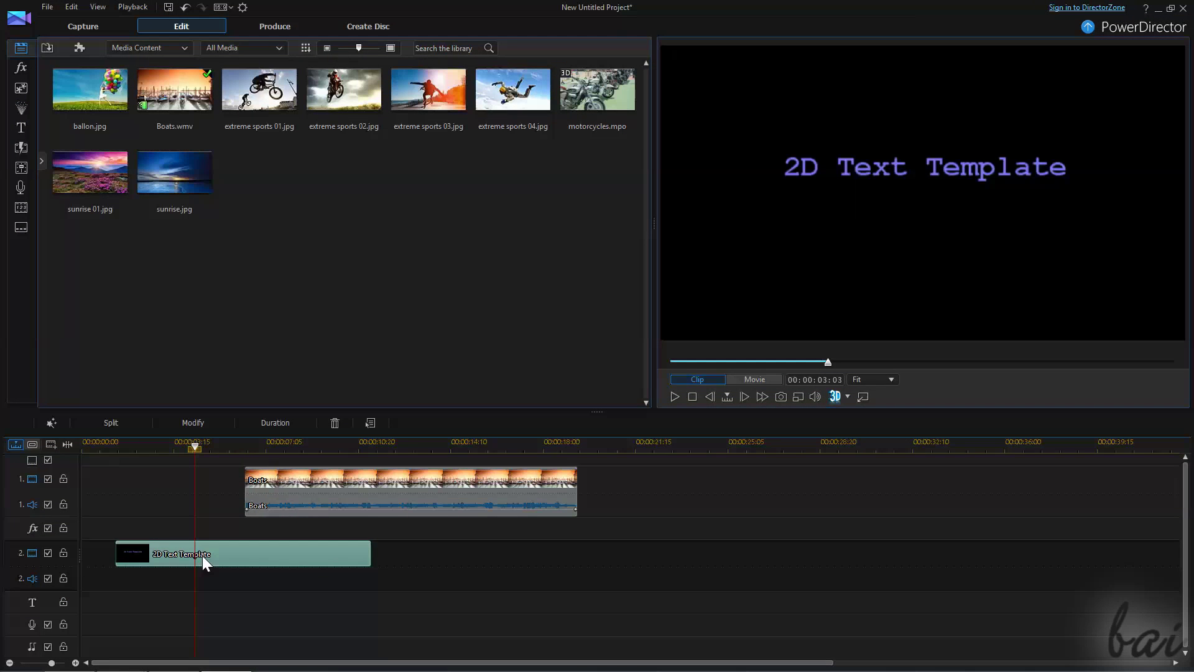
Step: Open the 2D Text Template title in Title Designer and scrub to the gondola background
{"action": "double_click", "coordinate": [202, 555]}
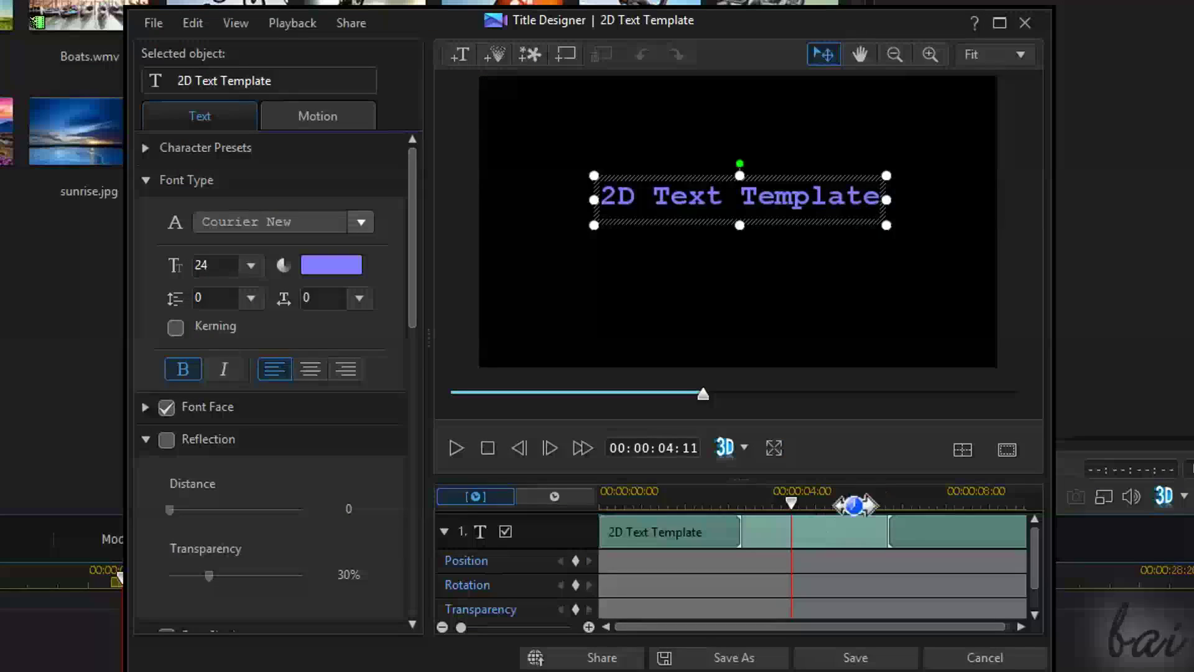
{"action": "left_click_drag", "start_coordinate": [854, 505], "coordinate": [985, 492]}
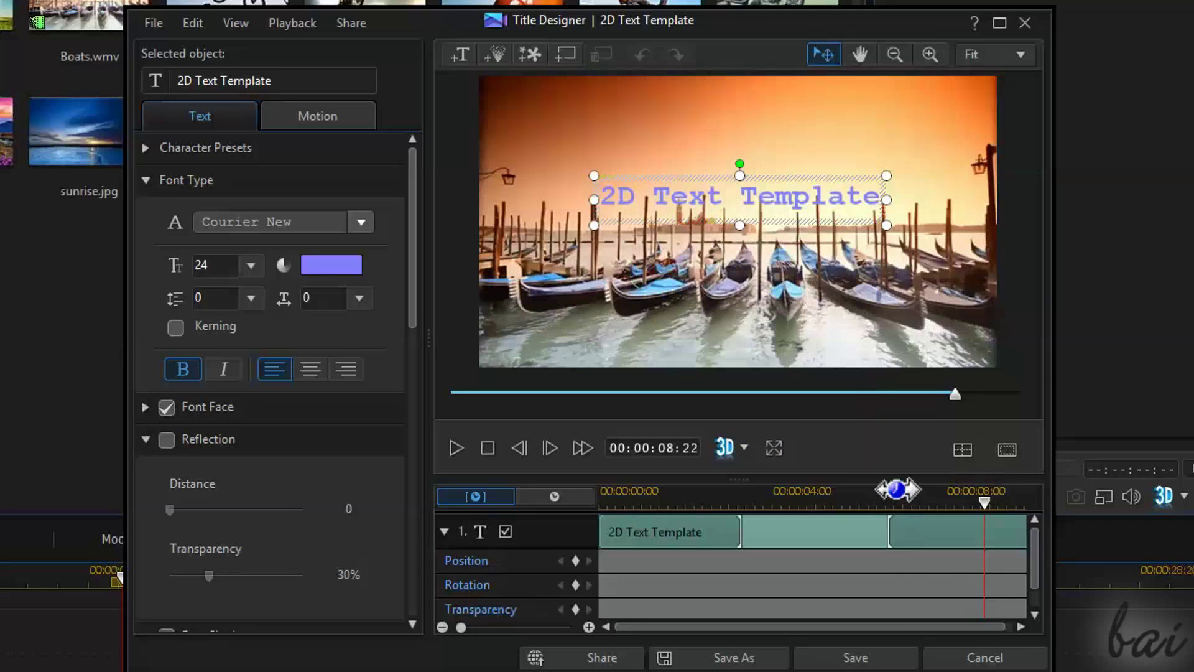
{"action": "left_click_drag", "start_coordinate": [896, 489], "coordinate": [781, 498]}
Step: Replace the title text with 'Sunset', then move it higher and enlarge it
{"action": "left_click_drag", "start_coordinate": [882, 195], "coordinate": [602, 198]}
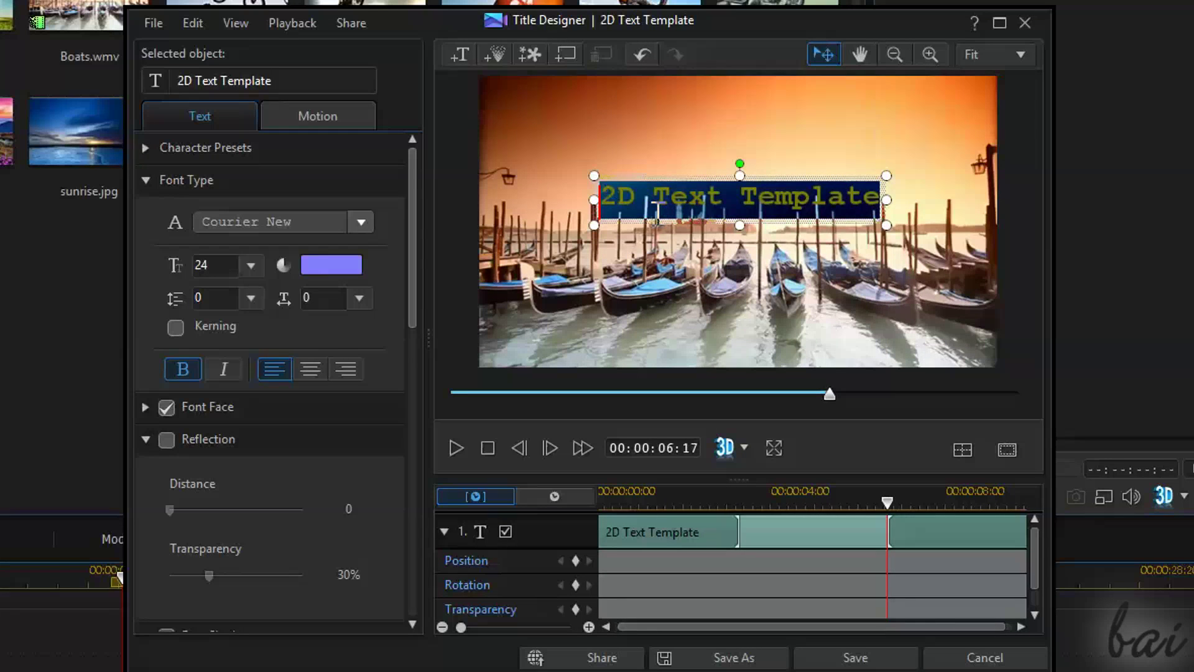
{"action": "type", "text": "Sunset"}
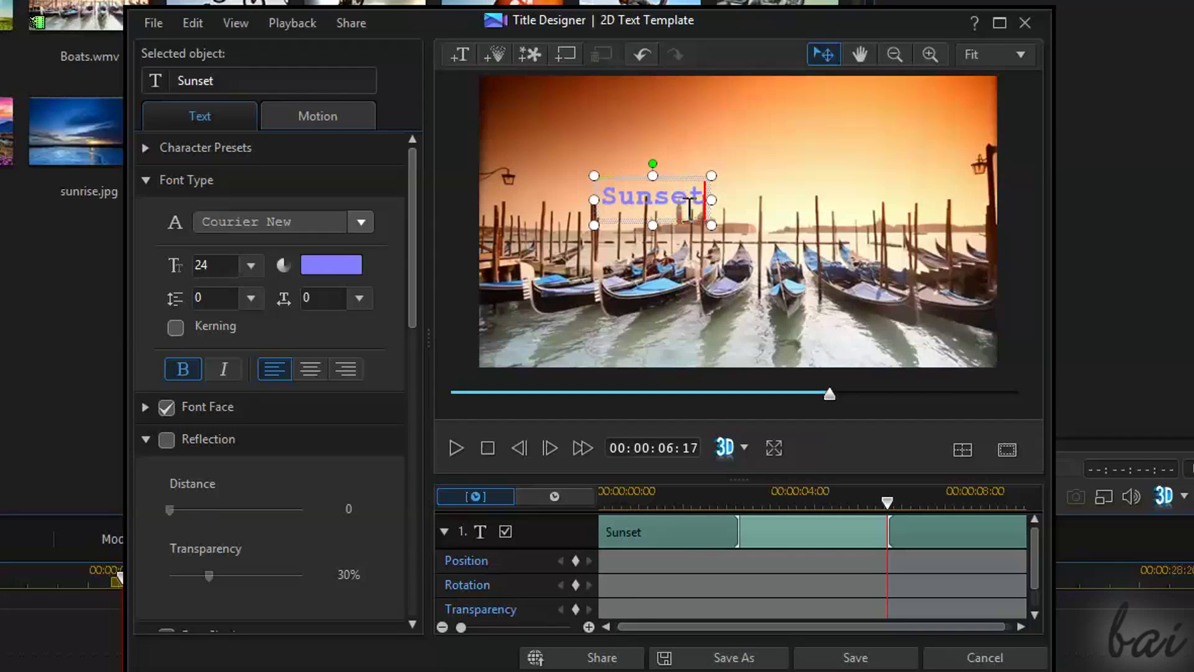
{"action": "left_click_drag", "start_coordinate": [678, 176], "coordinate": [684, 172]}
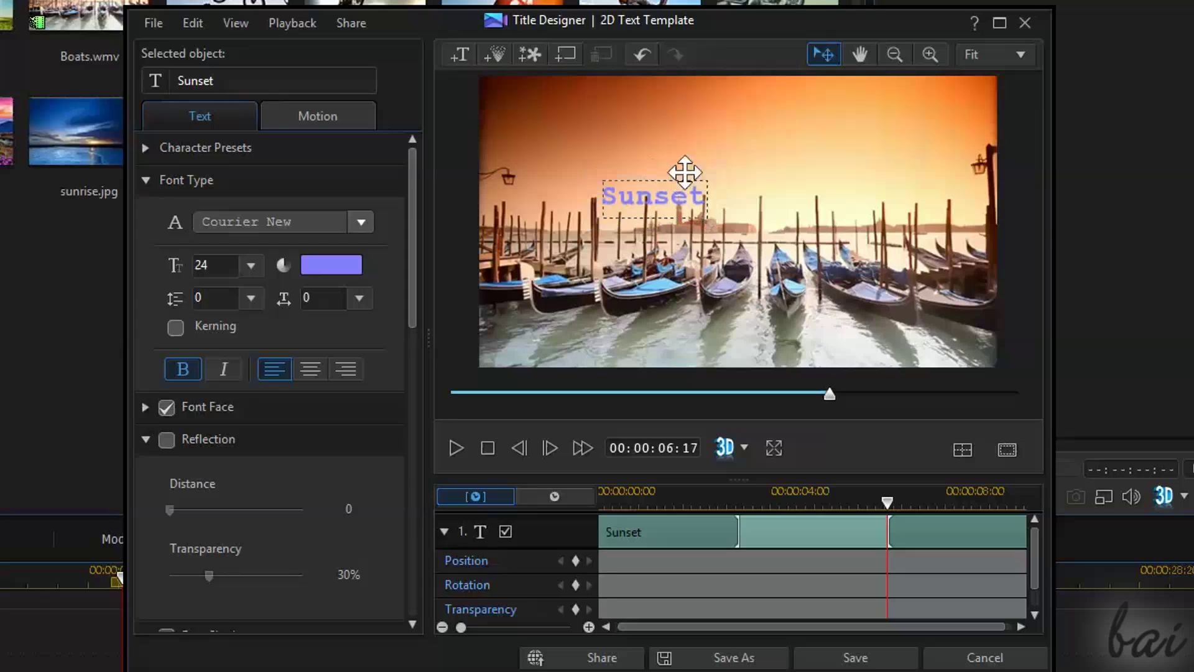
{"action": "left_click_drag", "start_coordinate": [730, 140], "coordinate": [746, 112]}
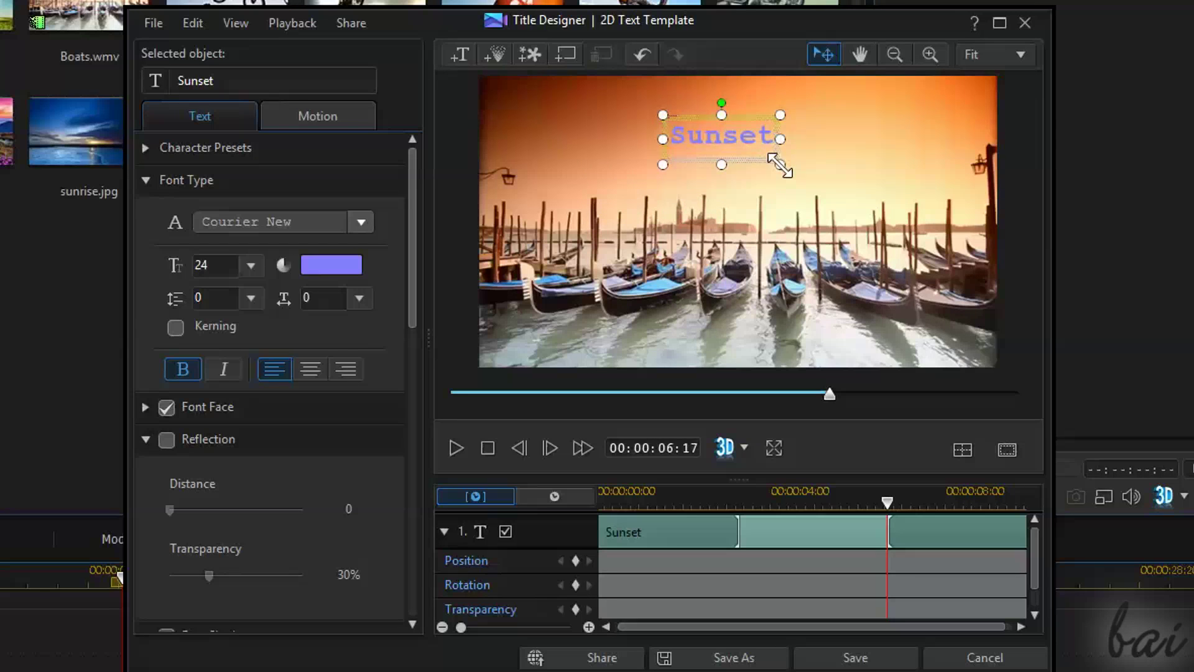
{"action": "left_click_drag", "start_coordinate": [777, 165], "coordinate": [952, 203]}
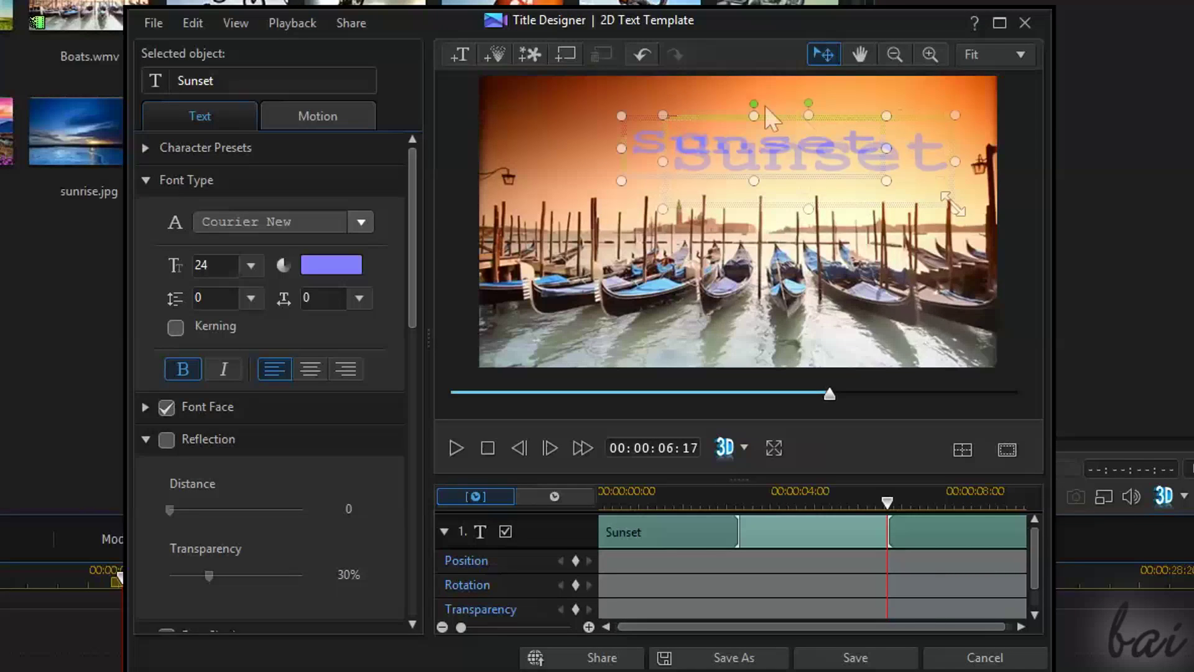
{"action": "left_click_drag", "start_coordinate": [752, 106], "coordinate": [754, 106]}
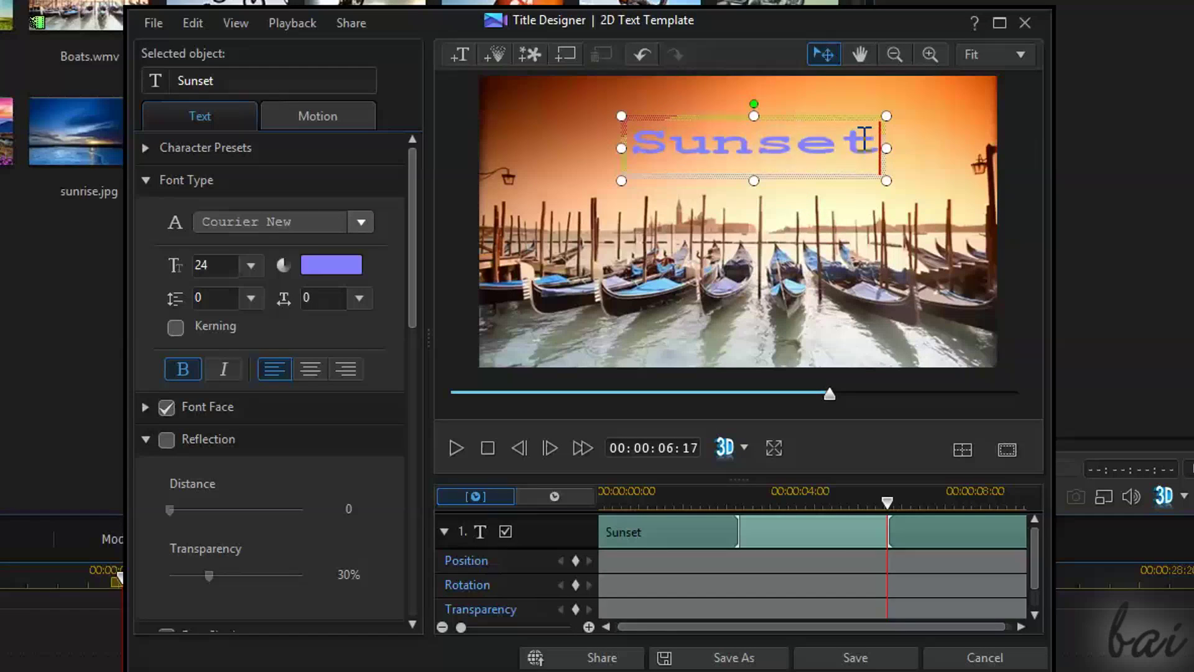
{"action": "left_click_drag", "start_coordinate": [865, 139], "coordinate": [622, 145]}
Step: Set the Sunset text to the DFMincho-SU font with a darker colour
{"action": "left_click", "coordinate": [373, 227]}
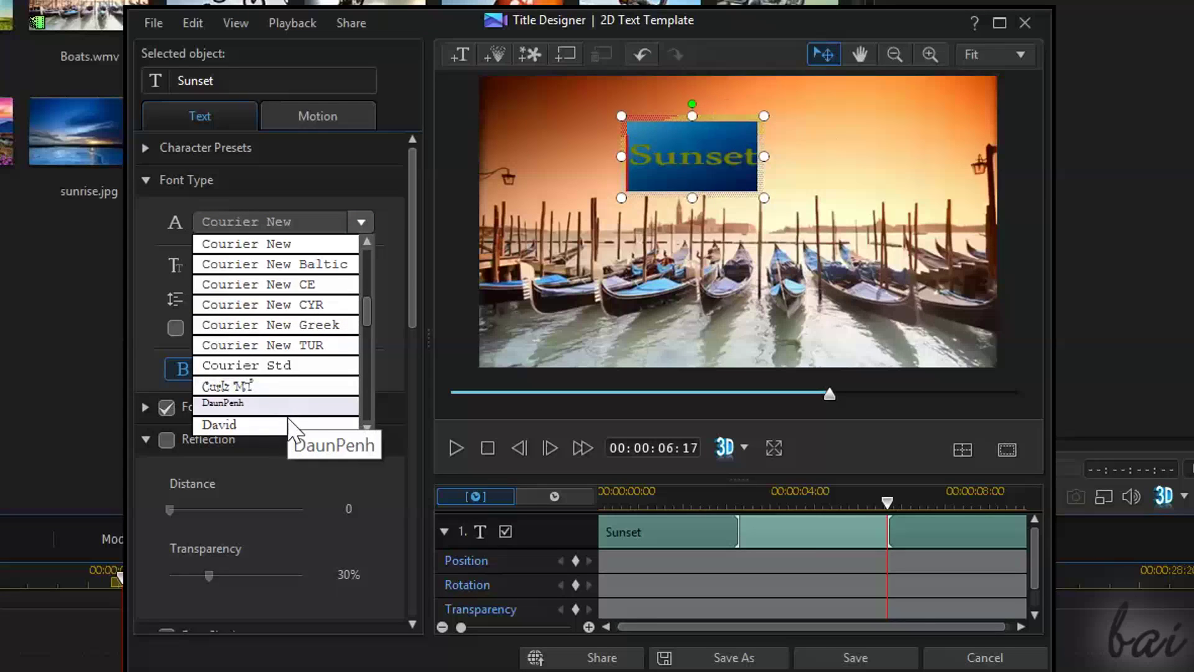
{"action": "scroll", "coordinate": [279, 410], "scroll_direction": "down", "scroll_amount": 3}
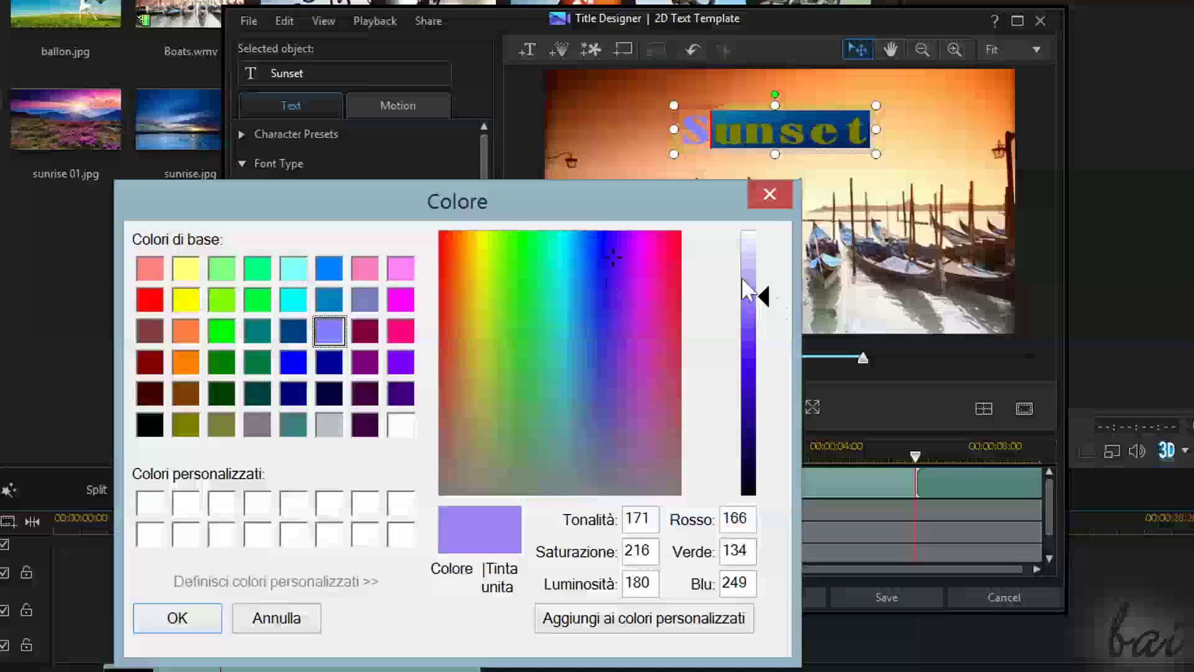
{"action": "left_click_drag", "start_coordinate": [763, 300], "coordinate": [763, 355]}
{"action": "left_click", "coordinate": [178, 618]}
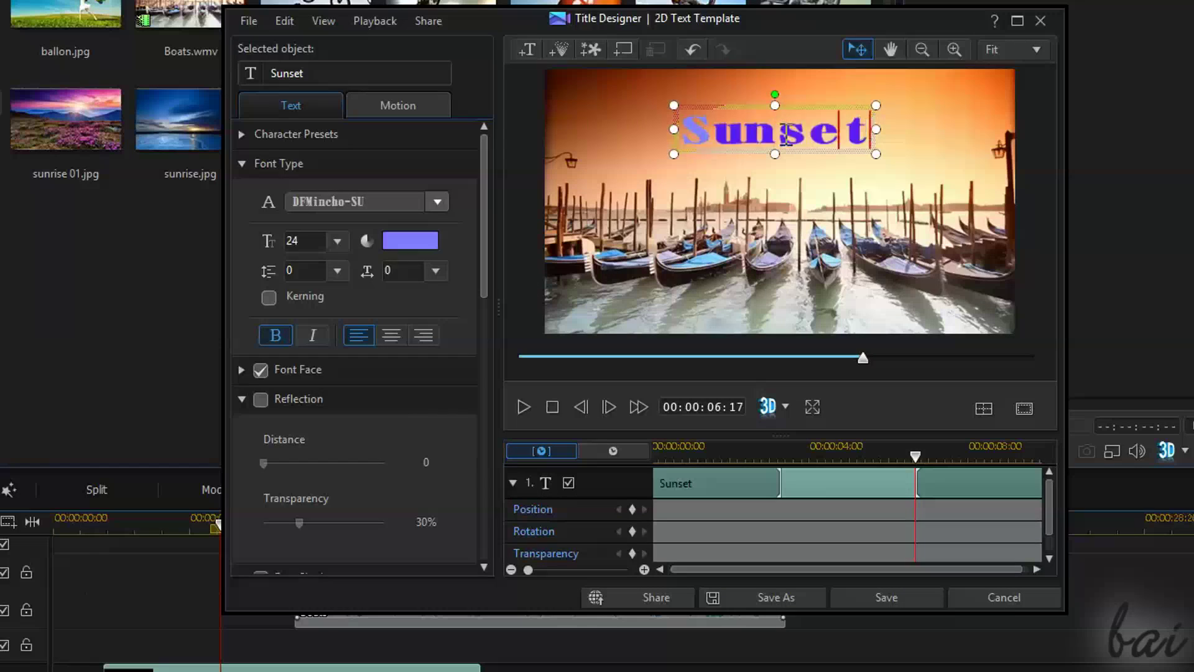
{"action": "left_click", "coordinate": [338, 242]}
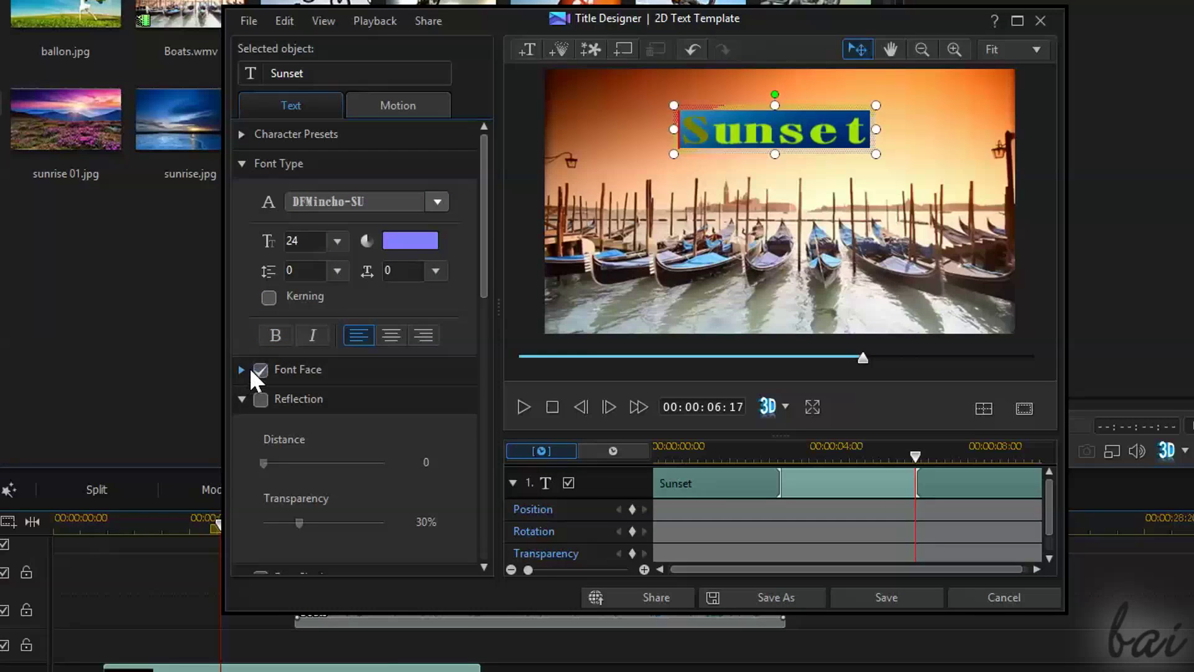
{"action": "left_click", "coordinate": [246, 367]}
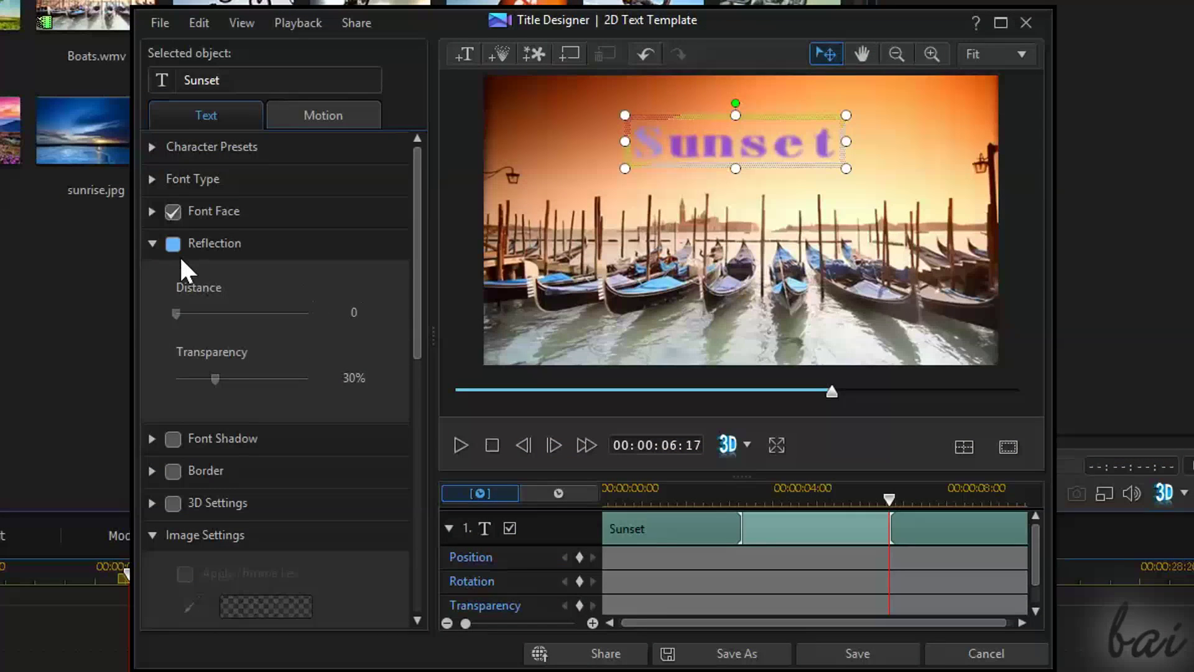
Step: Try a reflection and a drop shadow on the text, then remove the shadow
{"action": "left_click", "coordinate": [174, 244]}
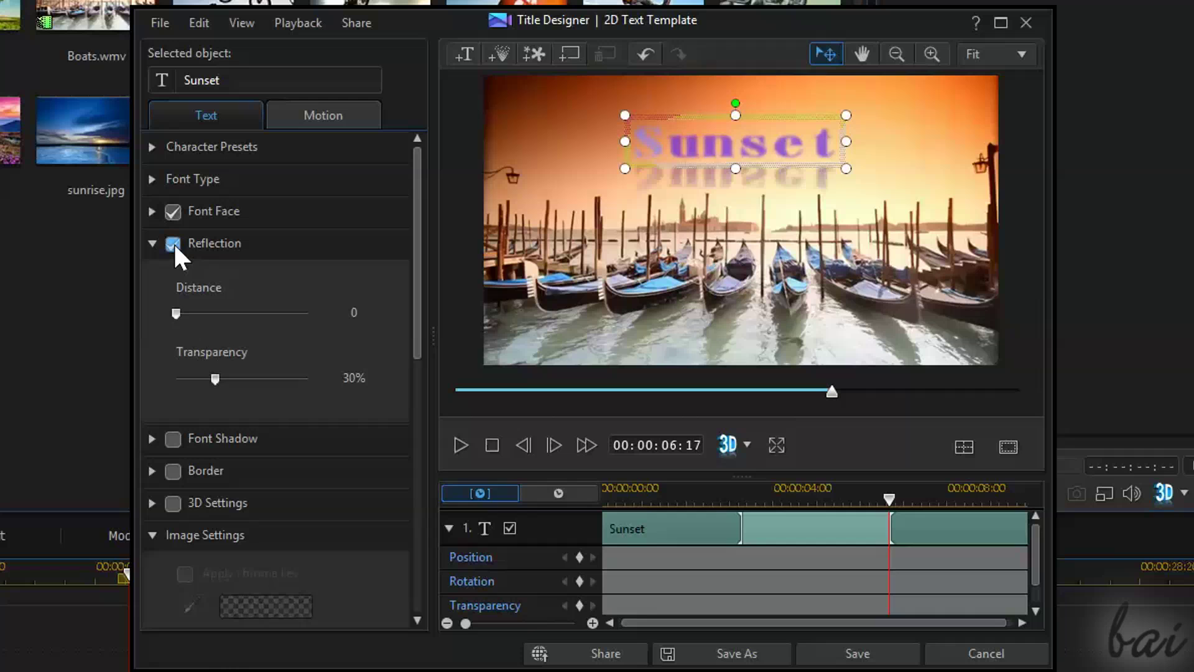
{"action": "mouse_move", "coordinate": [174, 309]}
{"action": "left_mouse_down"}
{"action": "mouse_move", "coordinate": [232, 323]}
{"action": "mouse_move", "coordinate": [174, 312]}
{"action": "left_mouse_up"}
{"action": "left_click", "coordinate": [152, 243]}
{"action": "left_click", "coordinate": [174, 275]}
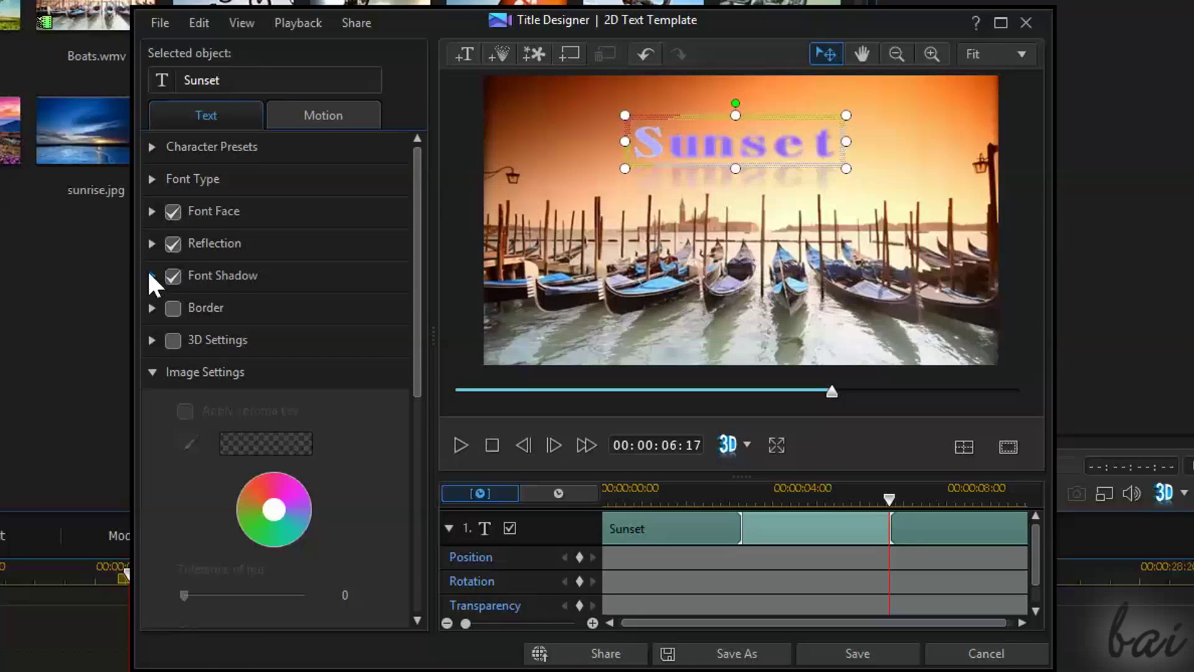
{"action": "mouse_move", "coordinate": [191, 241]}
{"action": "left_mouse_down"}
{"action": "mouse_move", "coordinate": [257, 254]}
{"action": "mouse_move", "coordinate": [215, 249]}
{"action": "left_mouse_up"}
{"action": "left_click", "coordinate": [173, 160]}
{"action": "left_click", "coordinate": [152, 160]}
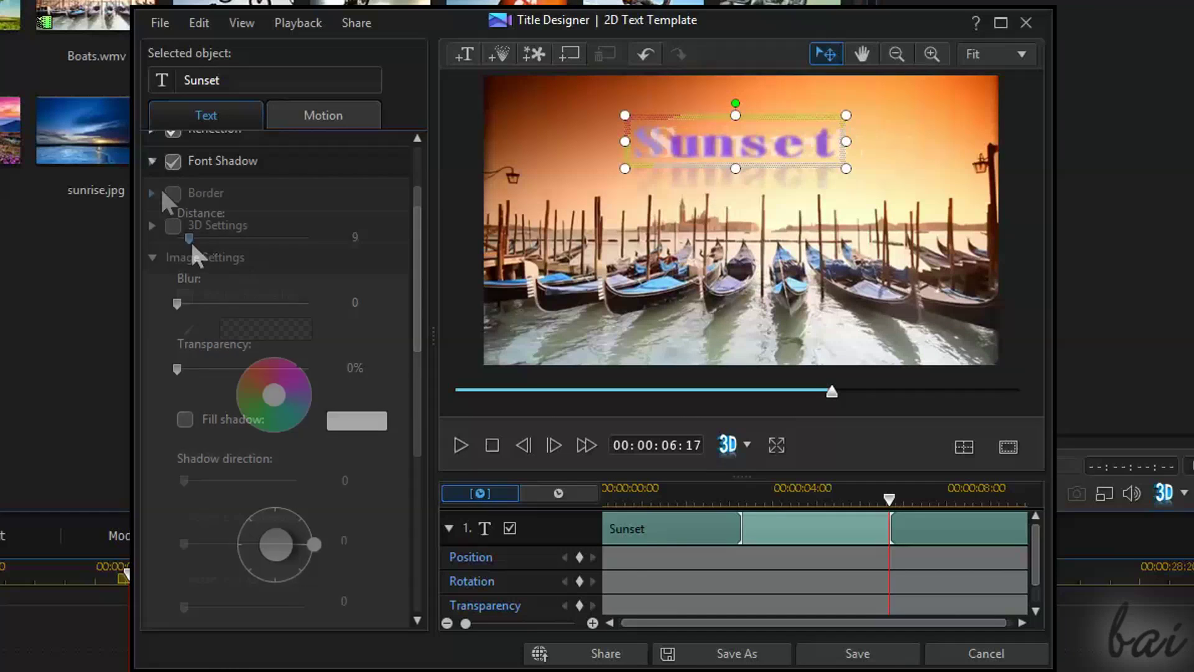
Step: Add a thicker border around the Sunset text, briefly toggling the fill off and on
{"action": "left_click", "coordinate": [151, 191]}
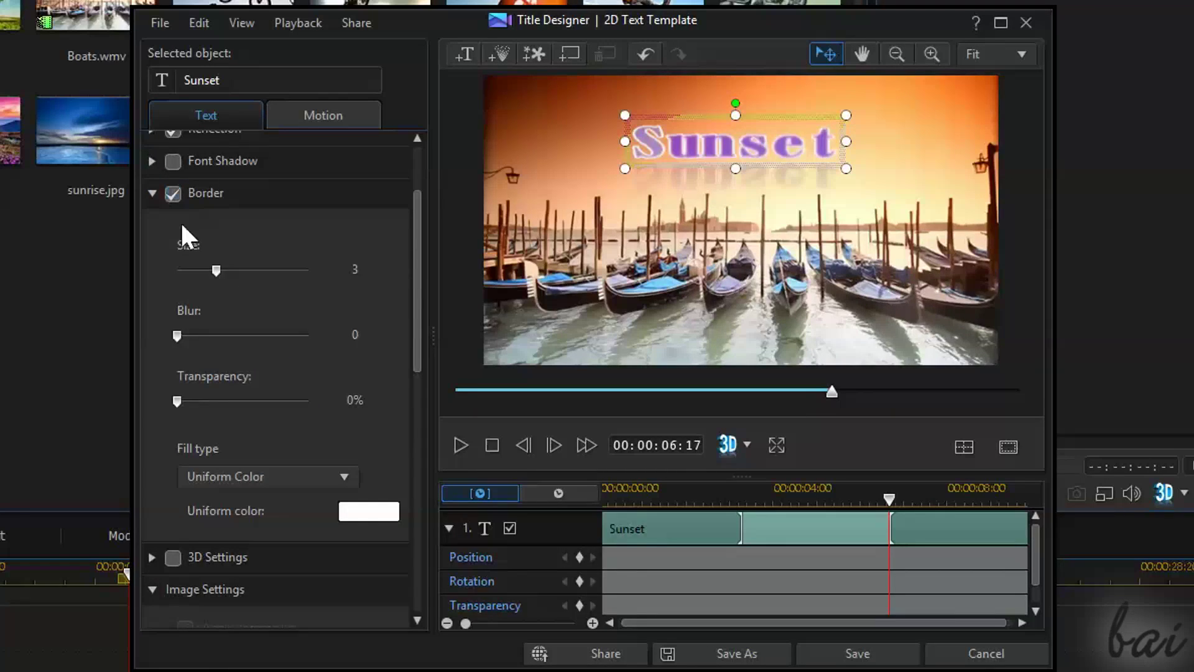
{"action": "mouse_move", "coordinate": [212, 264]}
{"action": "left_mouse_down"}
{"action": "mouse_move", "coordinate": [312, 300]}
{"action": "mouse_move", "coordinate": [256, 272]}
{"action": "left_mouse_up"}
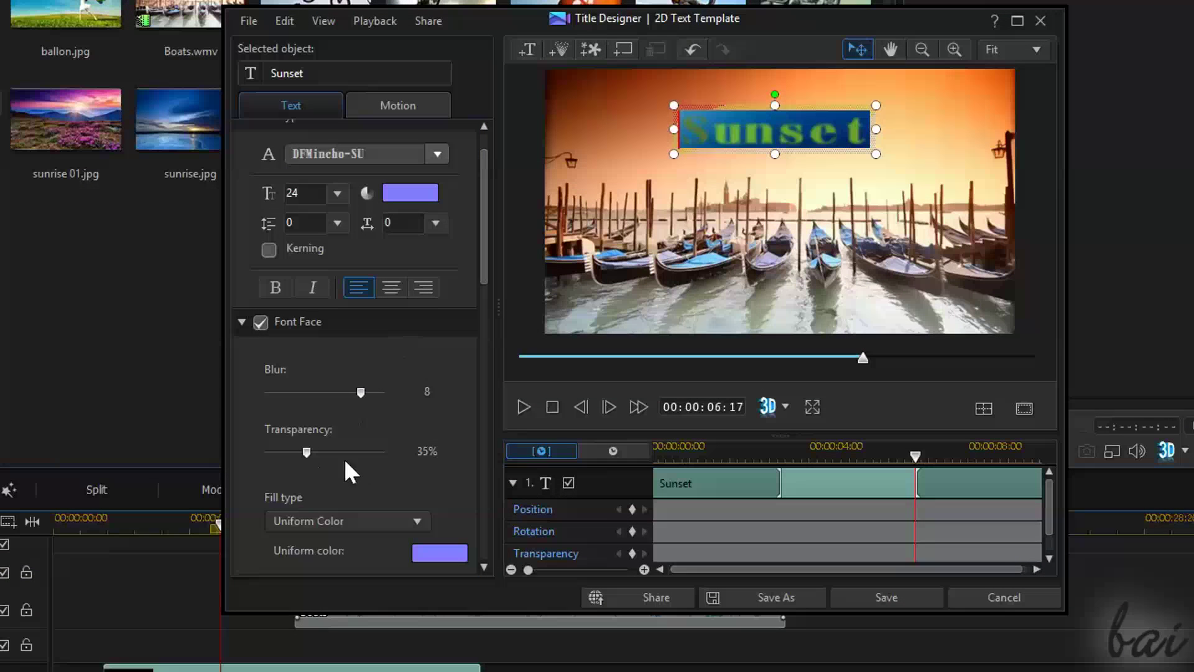
{"action": "left_click", "coordinate": [262, 322]}
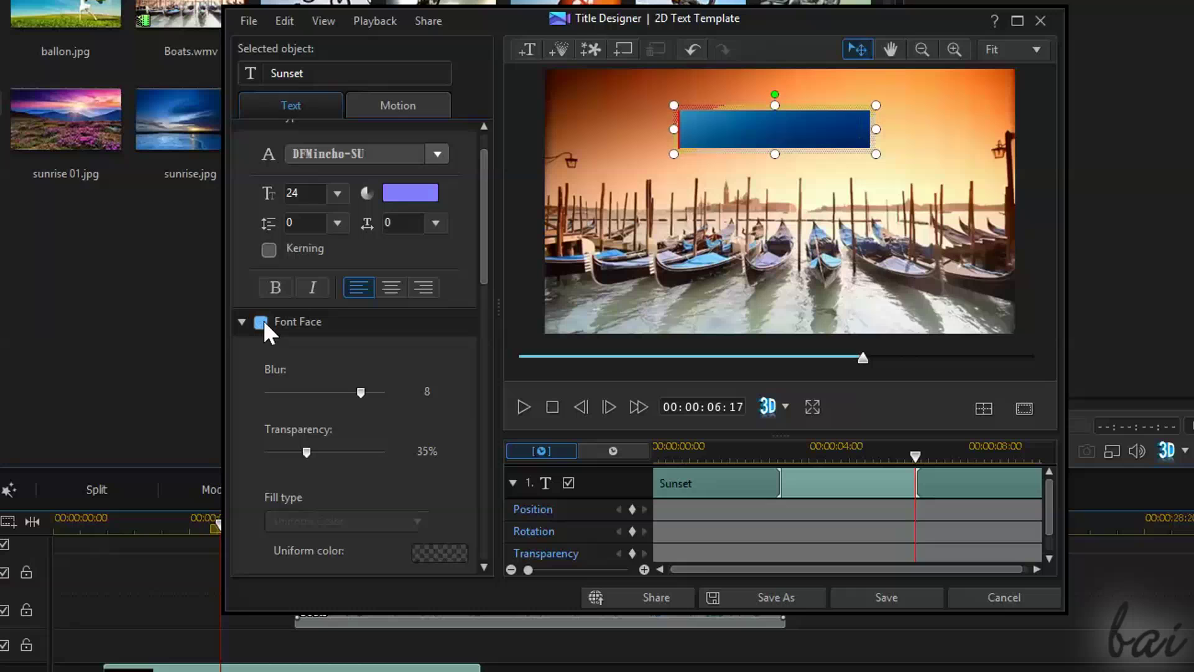
{"action": "left_click", "coordinate": [261, 322]}
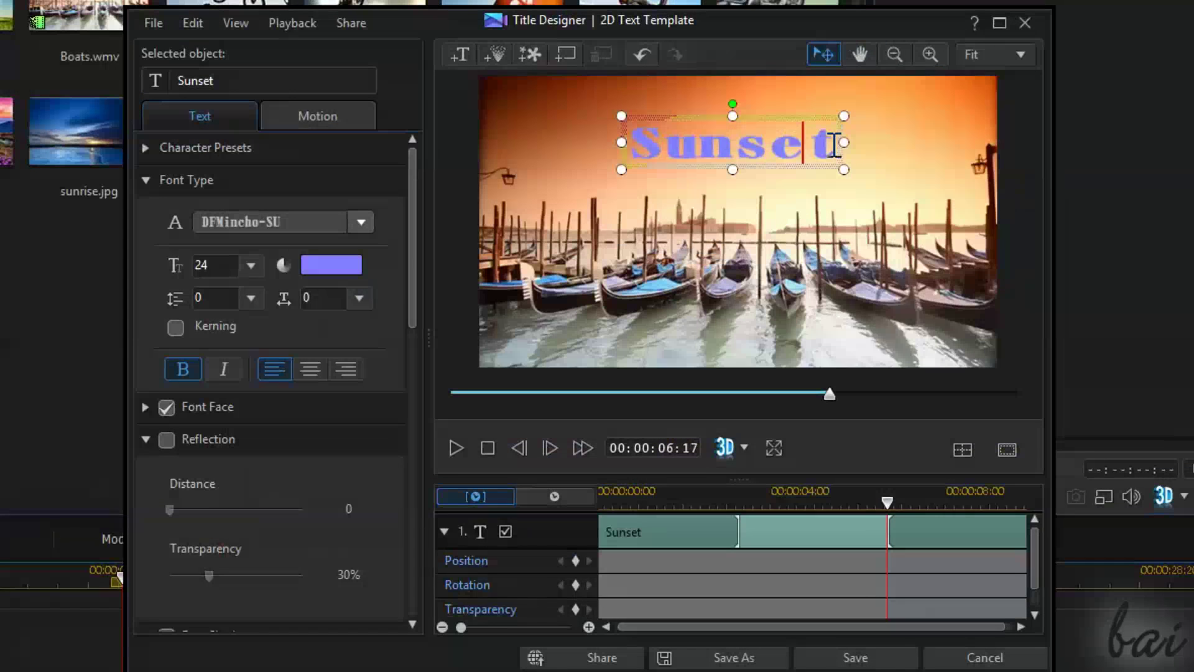
Step: Apply a deeper purple colour to the whole Sunset text
{"action": "left_click_drag", "start_coordinate": [833, 143], "coordinate": [640, 140]}
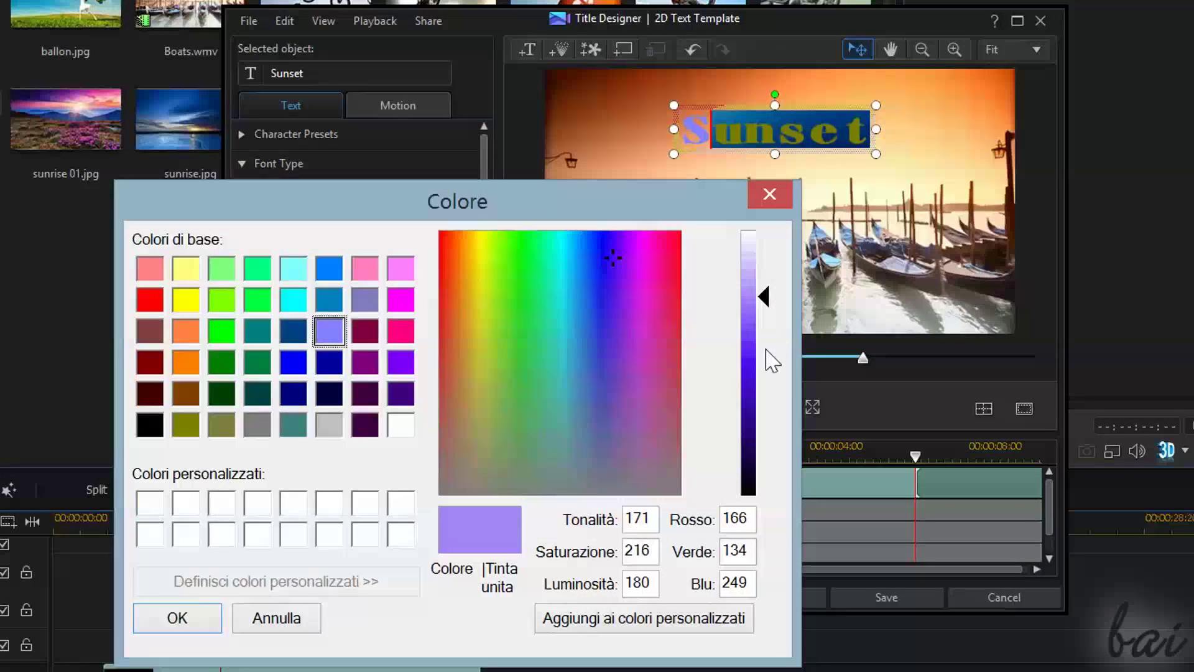
{"action": "left_click_drag", "start_coordinate": [771, 322], "coordinate": [771, 356]}
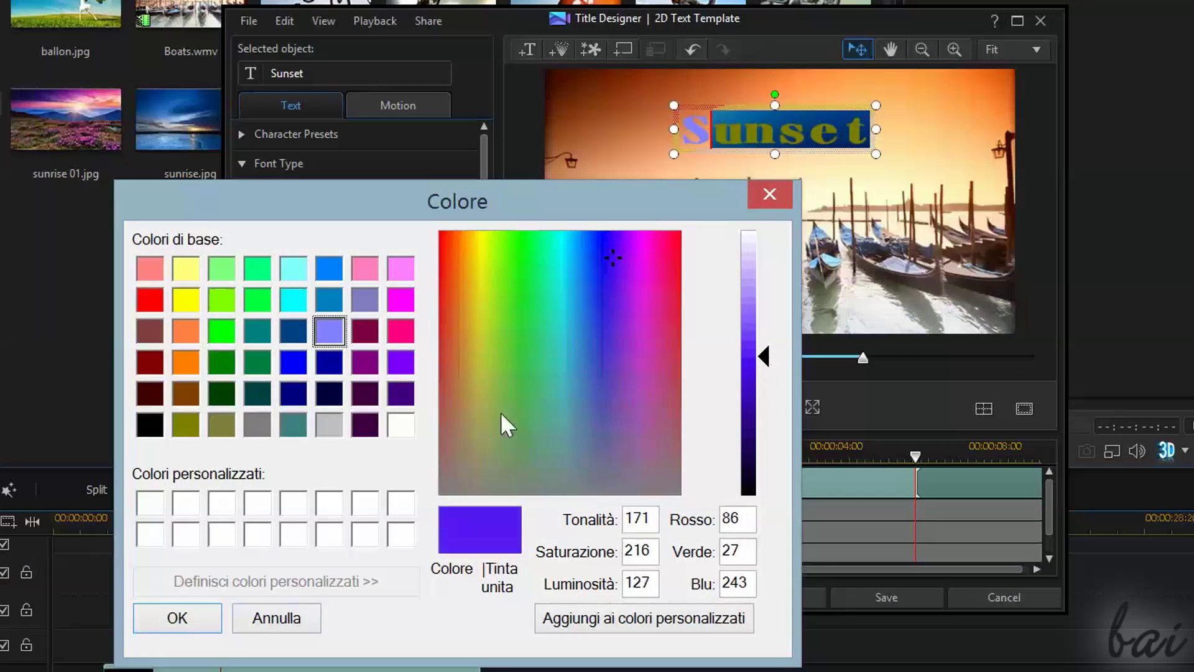
{"action": "left_click", "coordinate": [194, 617]}
{"action": "left_click", "coordinate": [782, 122]}
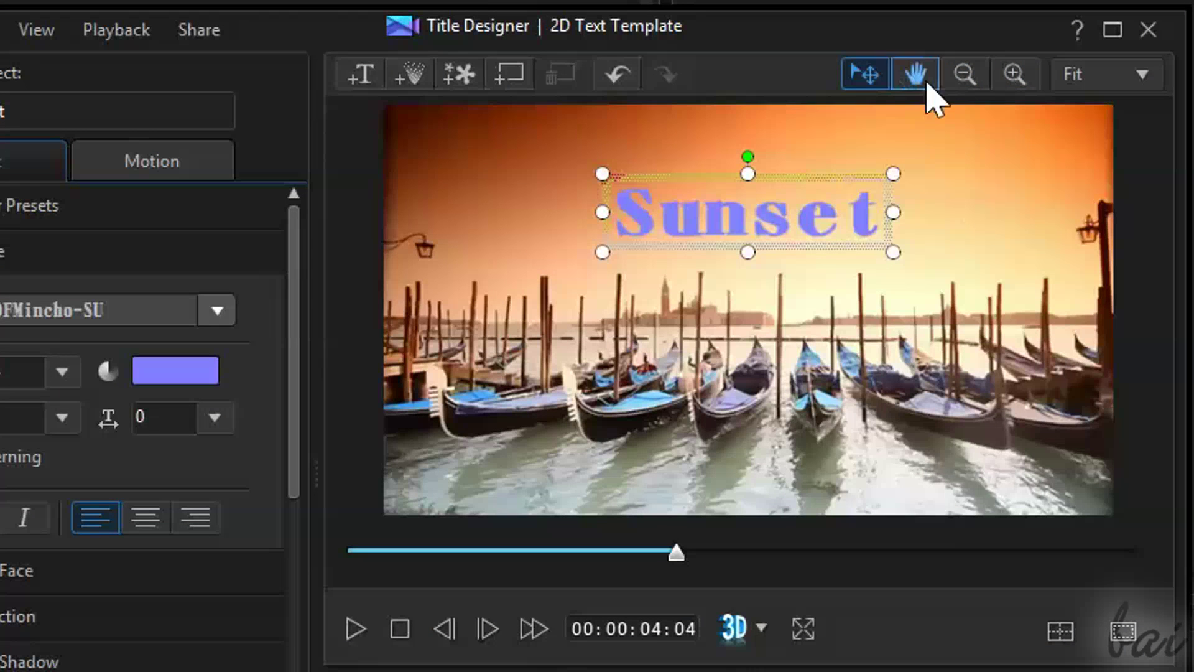
{"action": "left_click", "coordinate": [1013, 76]}
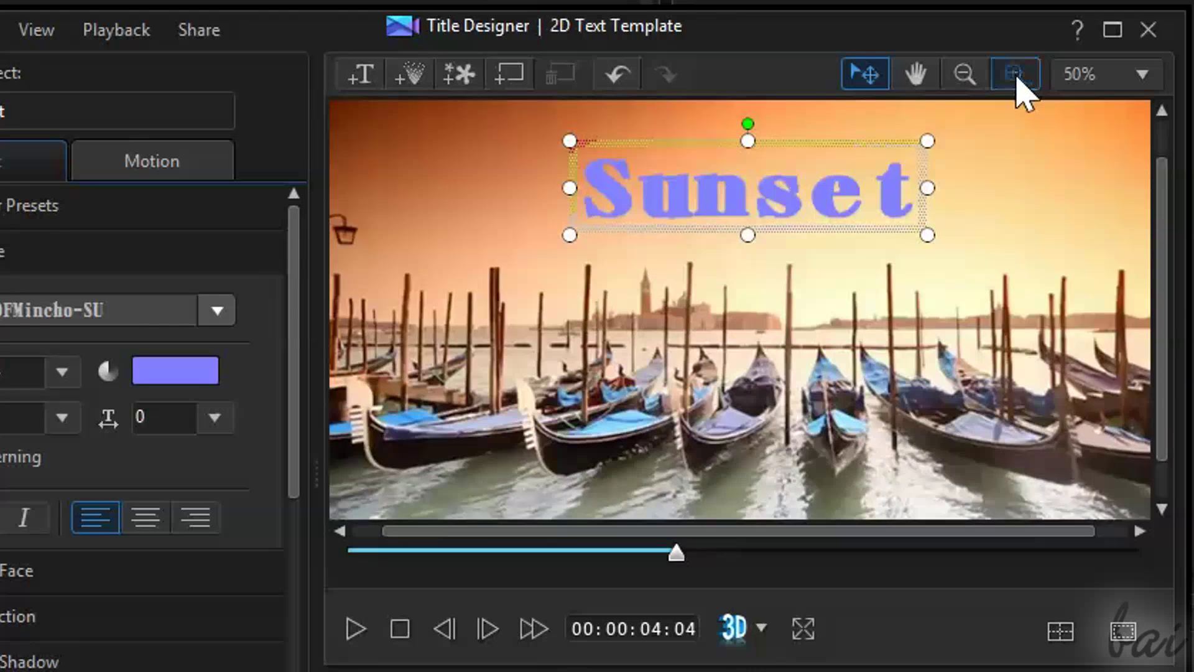
{"action": "left_click", "coordinate": [1015, 76]}
{"action": "left_click_drag", "start_coordinate": [1167, 314], "coordinate": [1168, 252]}
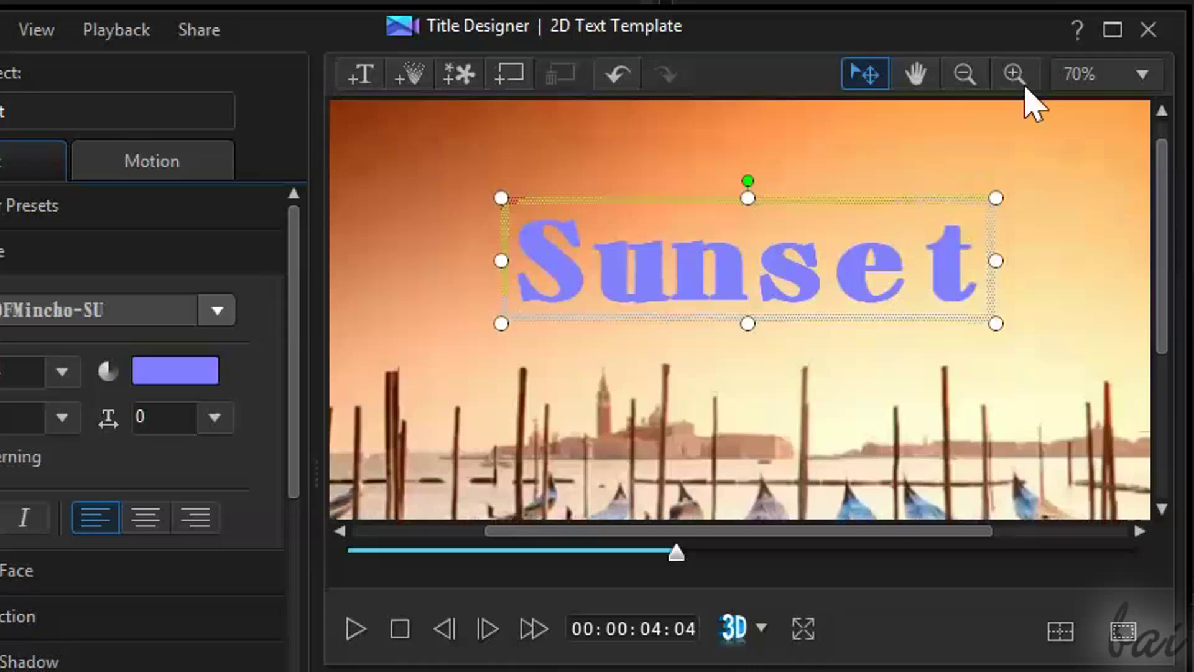
{"action": "left_click", "coordinate": [915, 75]}
{"action": "left_click_drag", "start_coordinate": [773, 286], "coordinate": [650, 199]}
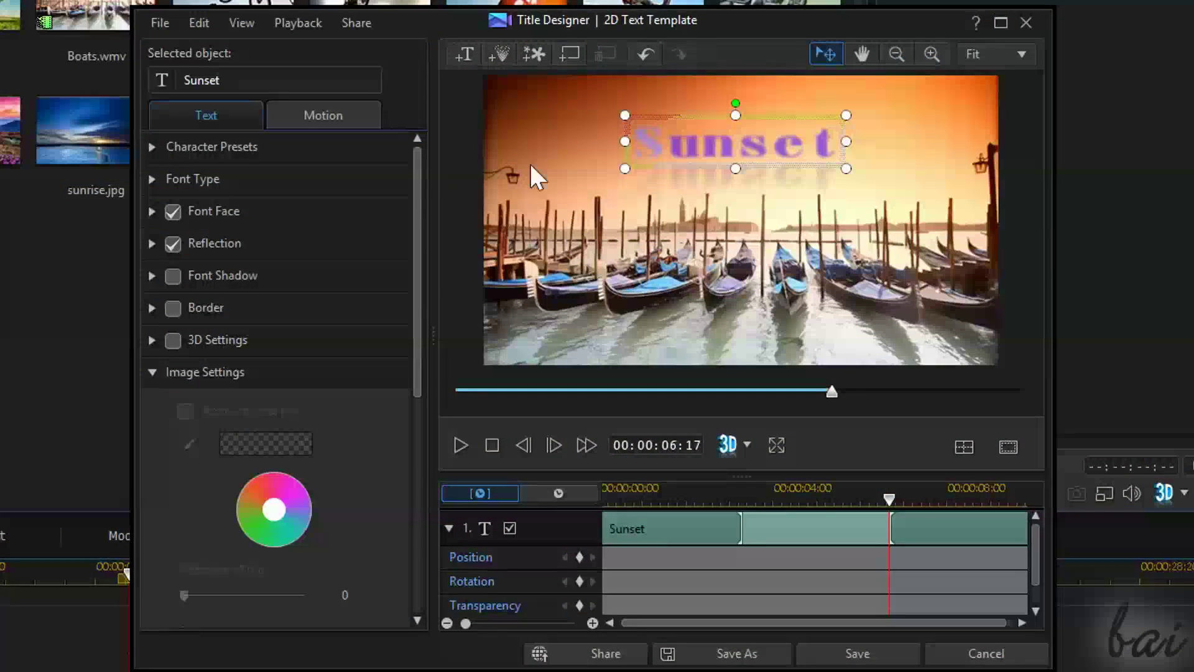
Step: Try pink, red and gradient character presets before settling on the golden yellow-orange one
{"action": "left_click", "coordinate": [151, 146]}
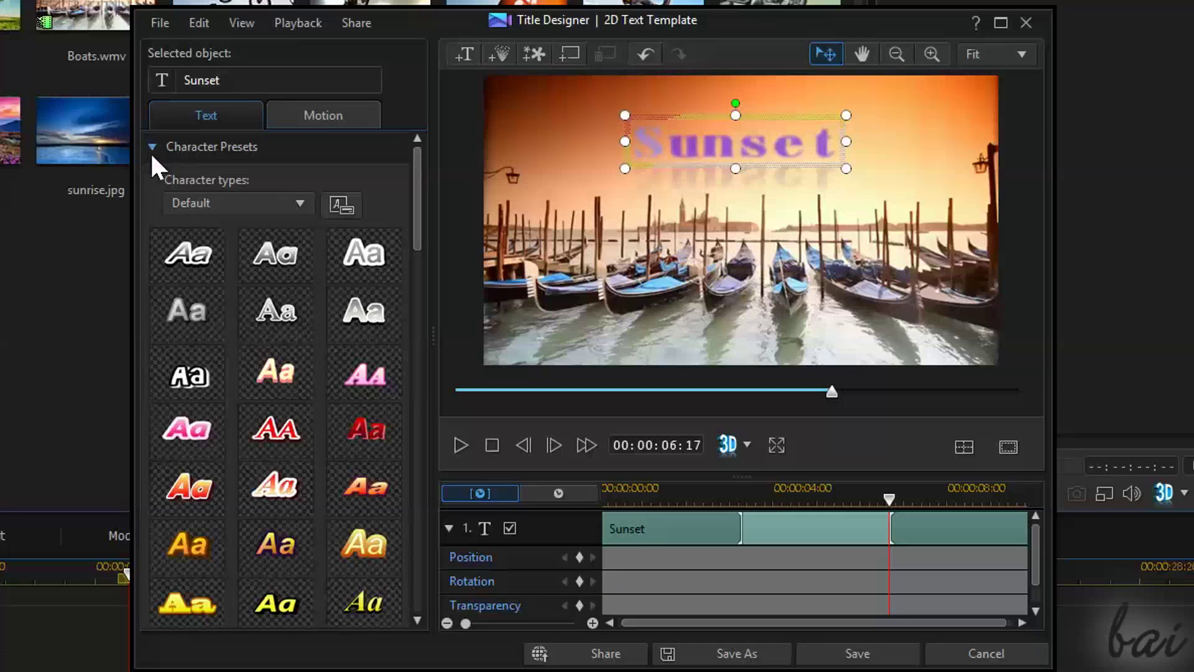
{"action": "left_click", "coordinate": [365, 396]}
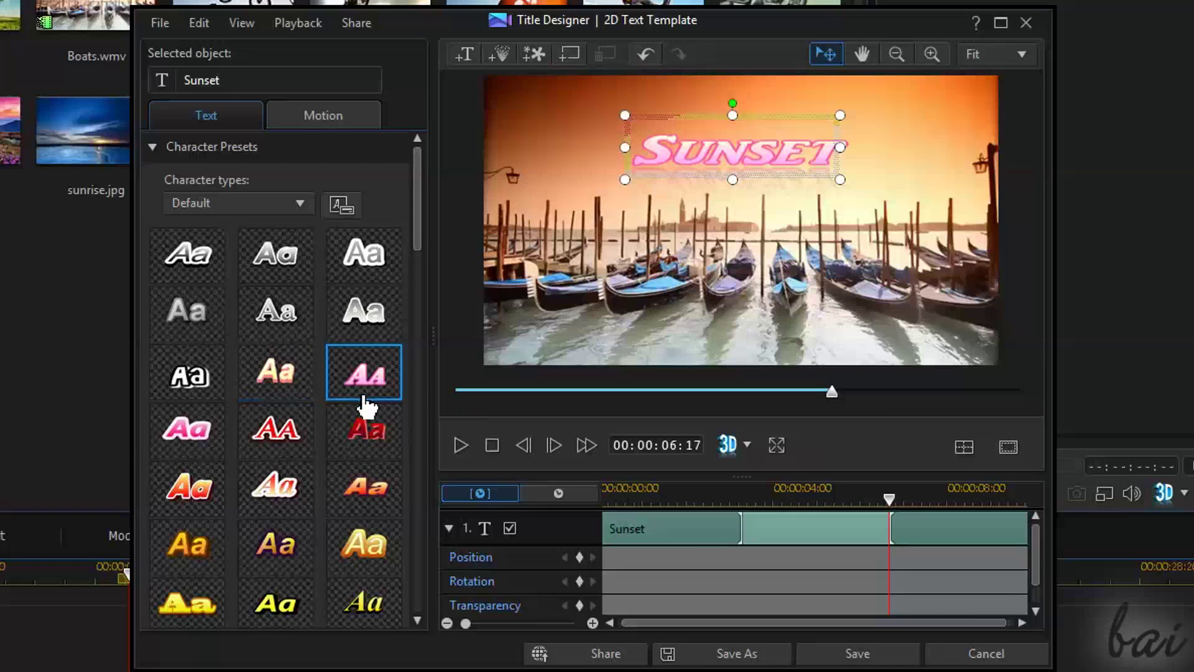
{"action": "left_click", "coordinate": [367, 443]}
{"action": "left_click", "coordinate": [365, 485]}
{"action": "left_click", "coordinate": [276, 494]}
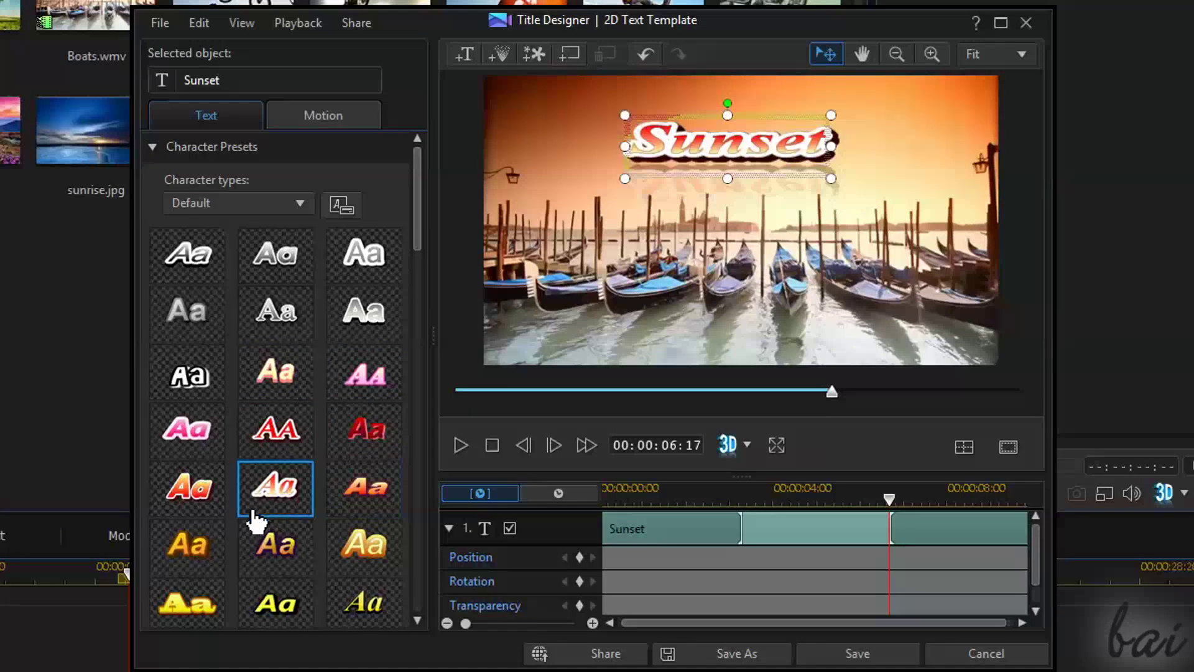
{"action": "left_click", "coordinate": [188, 511]}
{"action": "scroll", "coordinate": [187, 522], "scroll_direction": "down", "scroll_amount": 1}
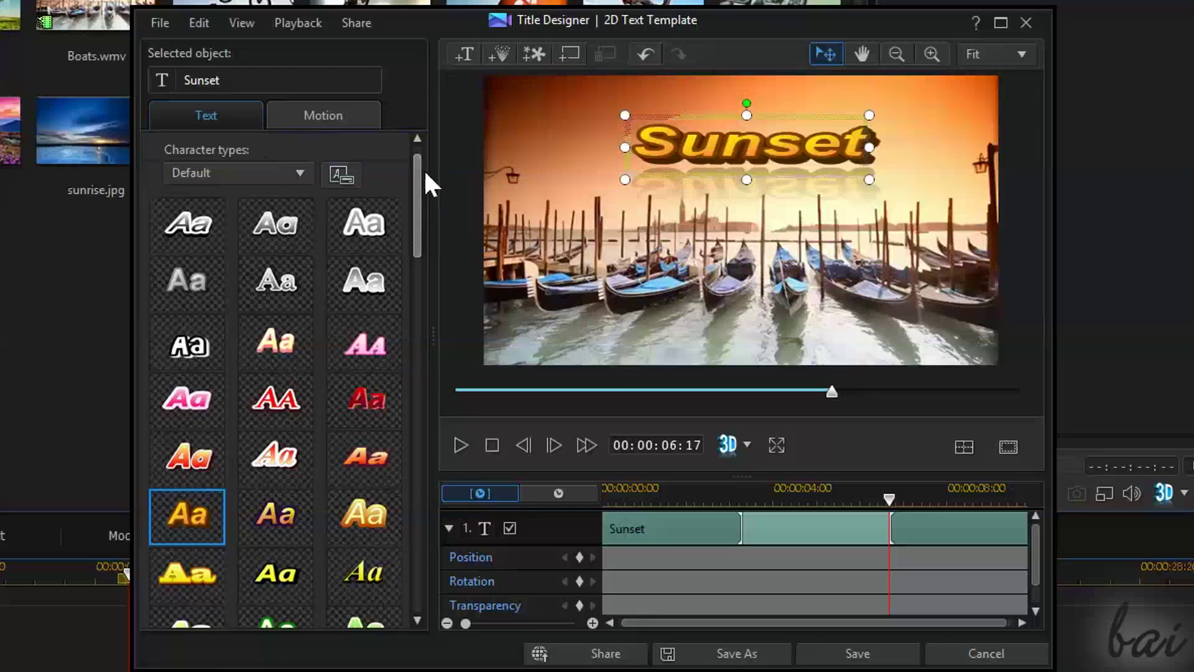
{"action": "scroll", "coordinate": [424, 169], "scroll_direction": "up", "scroll_amount": 1}
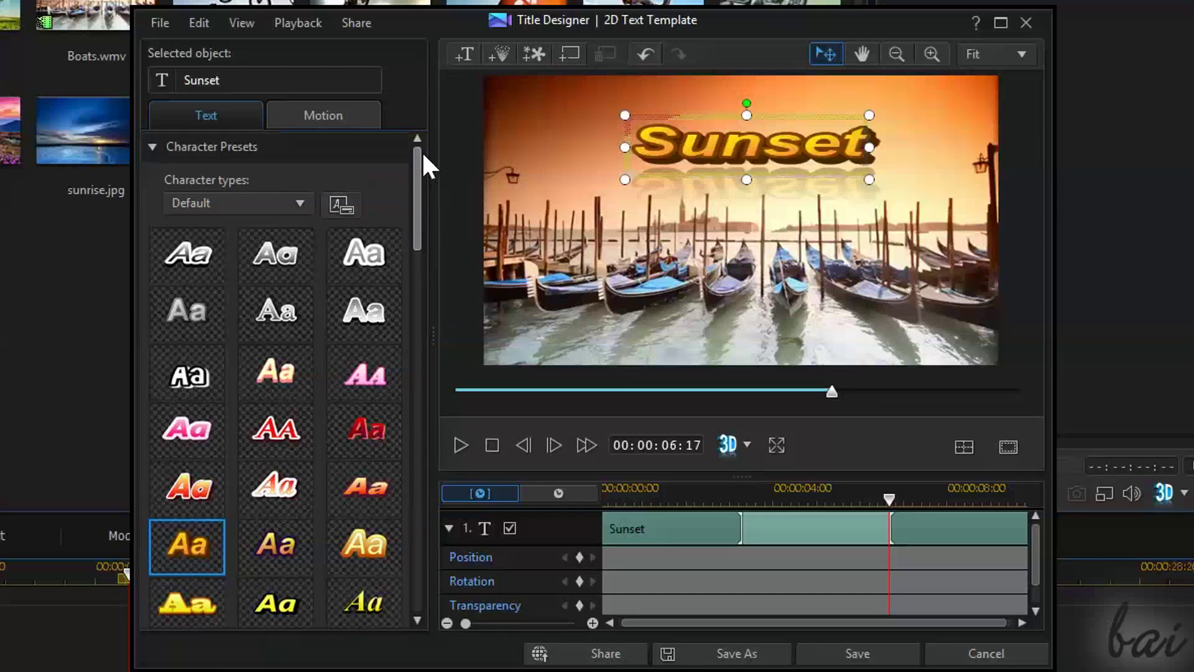
{"action": "left_click", "coordinate": [152, 147]}
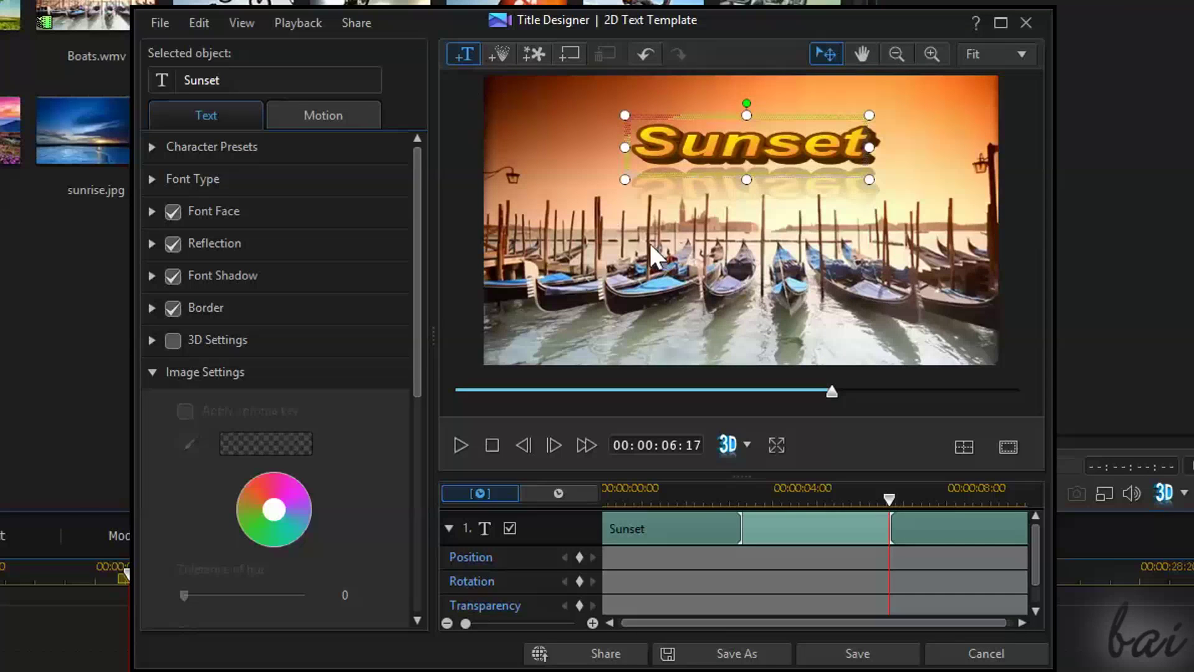
Step: Add a 'here' text with face and shadow styling, moved low over the water and resized
{"action": "left_click", "coordinate": [668, 260]}
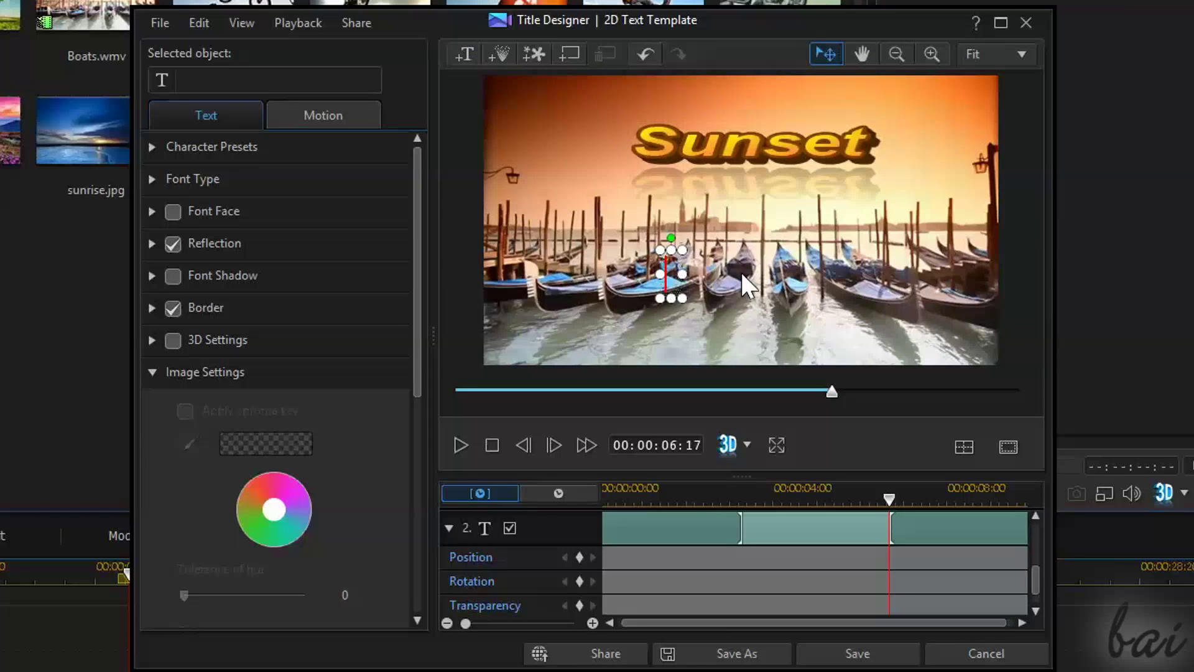
{"action": "type", "text": "here"}
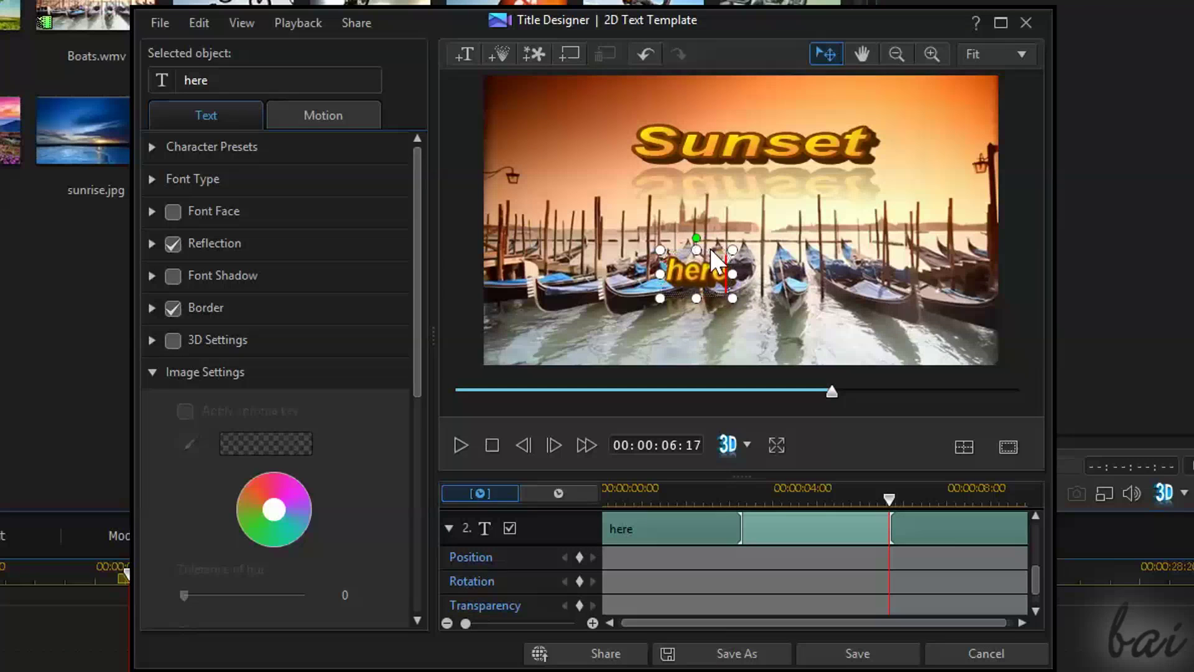
{"action": "left_click", "coordinate": [707, 250]}
{"action": "left_click_drag", "start_coordinate": [776, 301], "coordinate": [779, 298]}
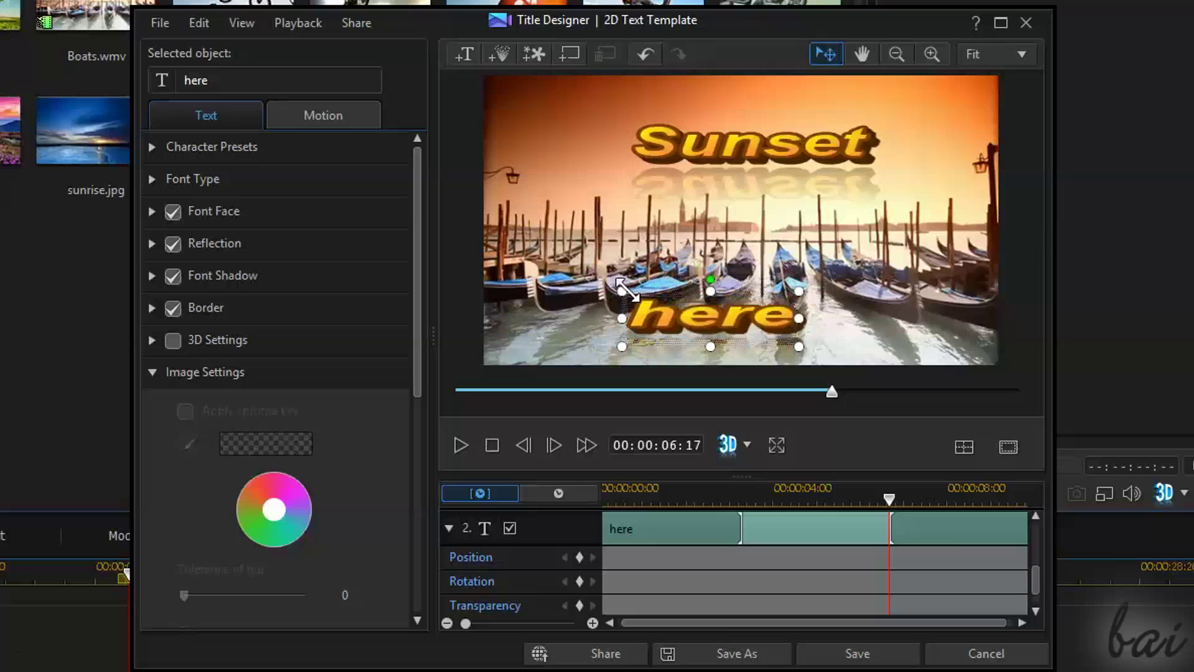
{"action": "left_click_drag", "start_coordinate": [727, 294], "coordinate": [646, 296]}
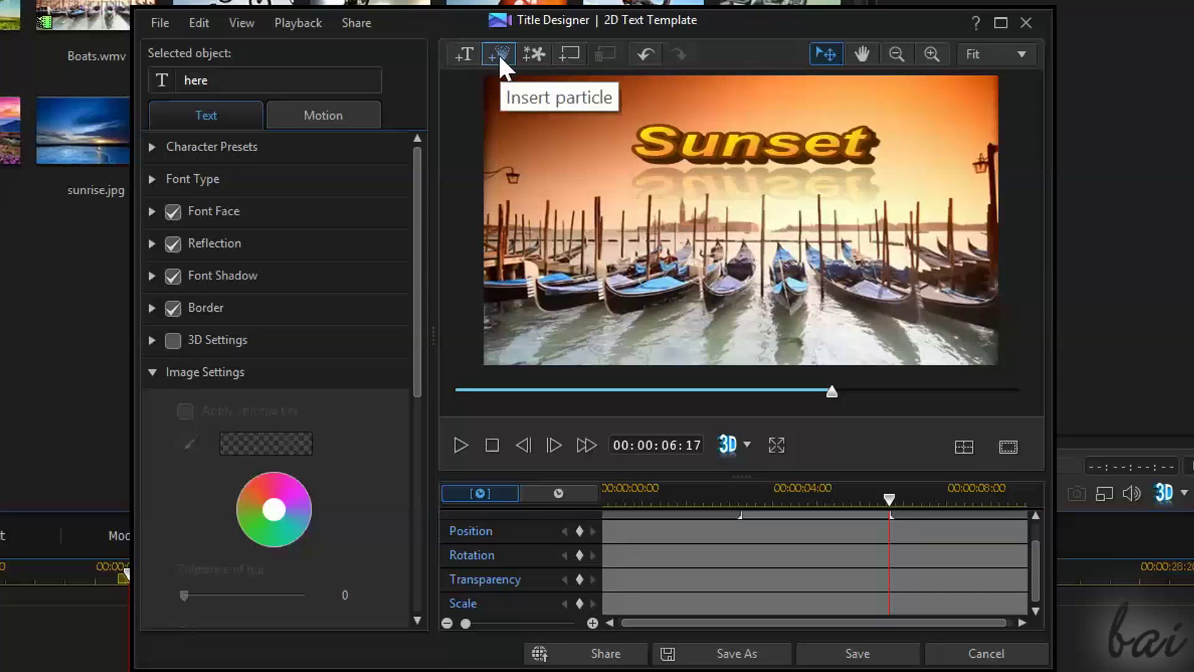
Step: Add a Triangles particle effect to the title and scrub back toward its start
{"action": "left_click", "coordinate": [495, 53]}
{"action": "left_click", "coordinate": [844, 566]}
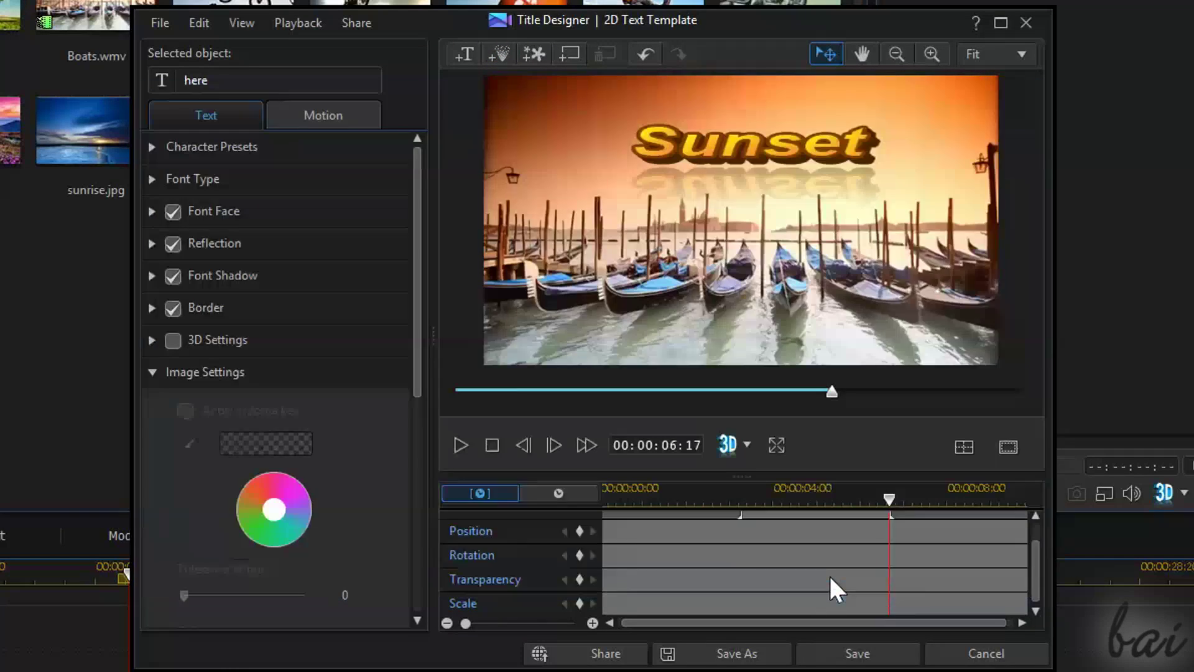
{"action": "left_click_drag", "start_coordinate": [761, 500], "coordinate": [614, 526]}
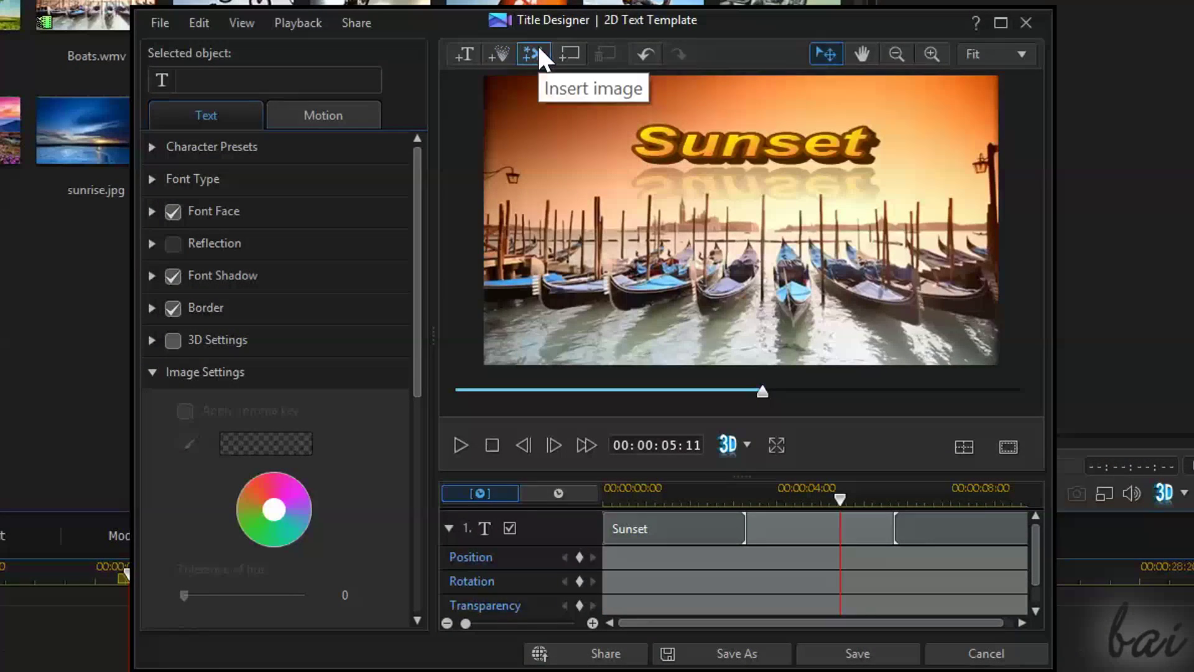
Step: Insert Jellyfish.jpg, drag it to the lower right, then undo back past the insertion
{"action": "left_click", "coordinate": [538, 54]}
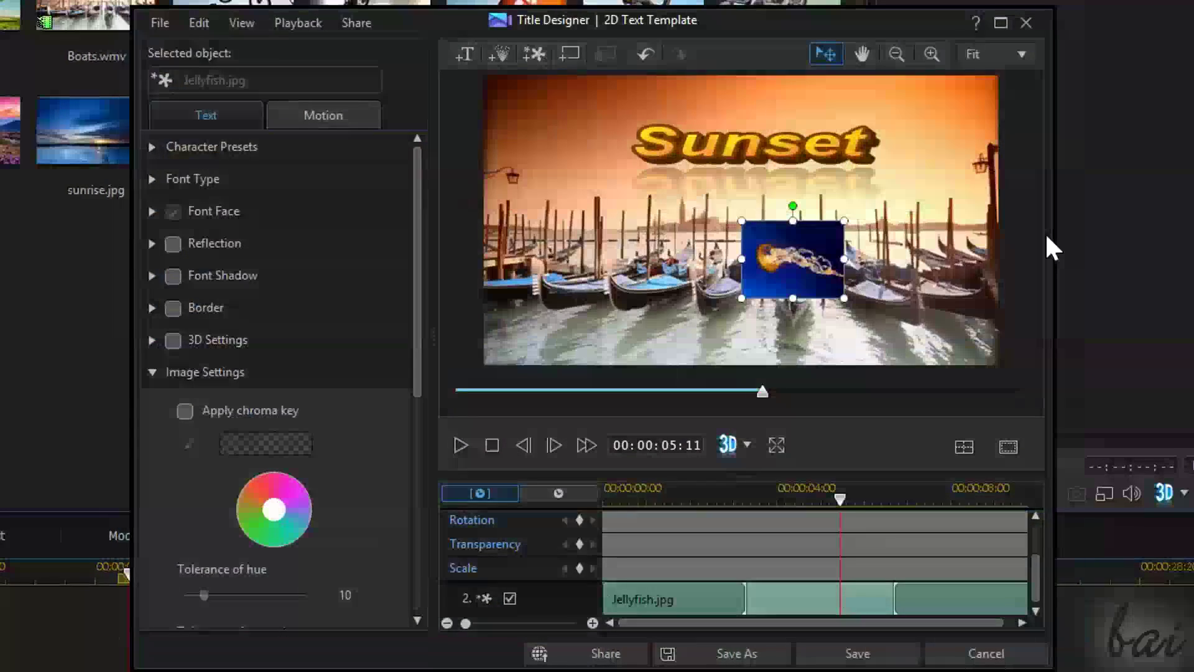
{"action": "left_click_drag", "start_coordinate": [821, 259], "coordinate": [910, 334]}
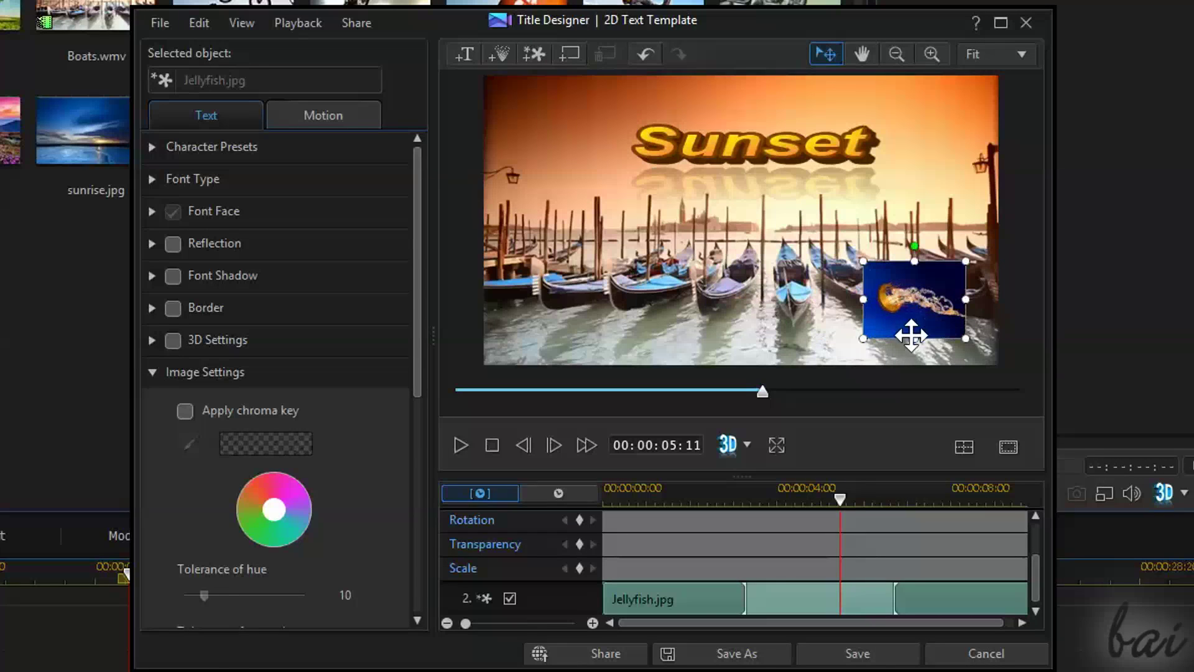
{"action": "left_click", "coordinate": [644, 54]}
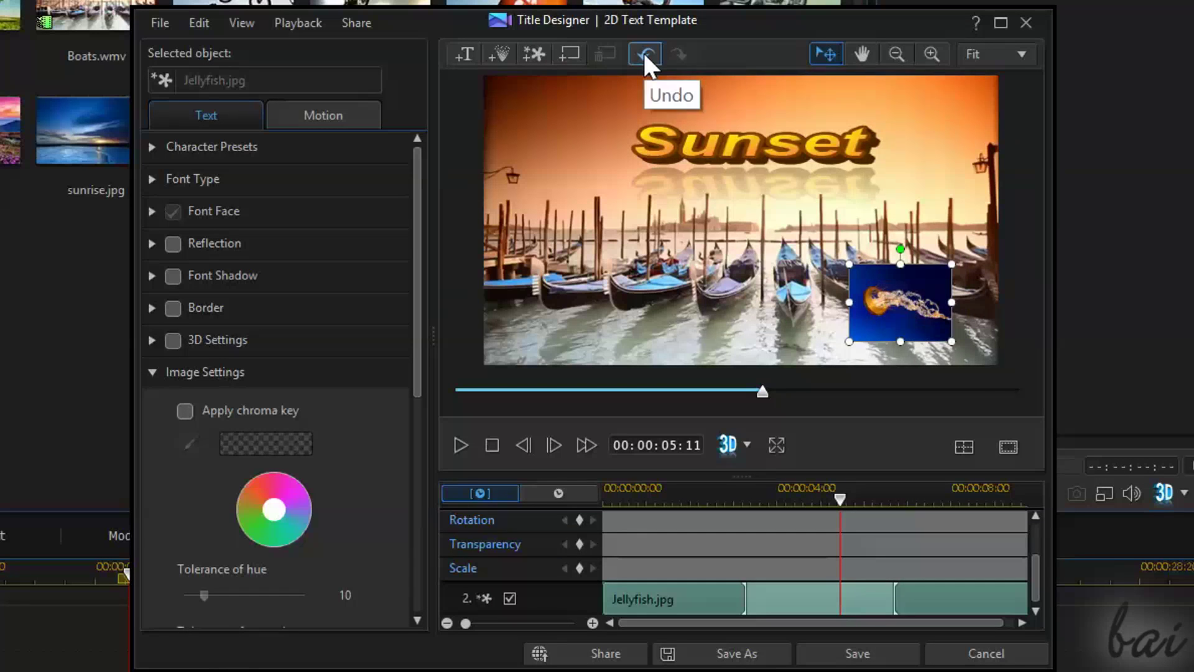
{"action": "left_click", "coordinate": [644, 53]}
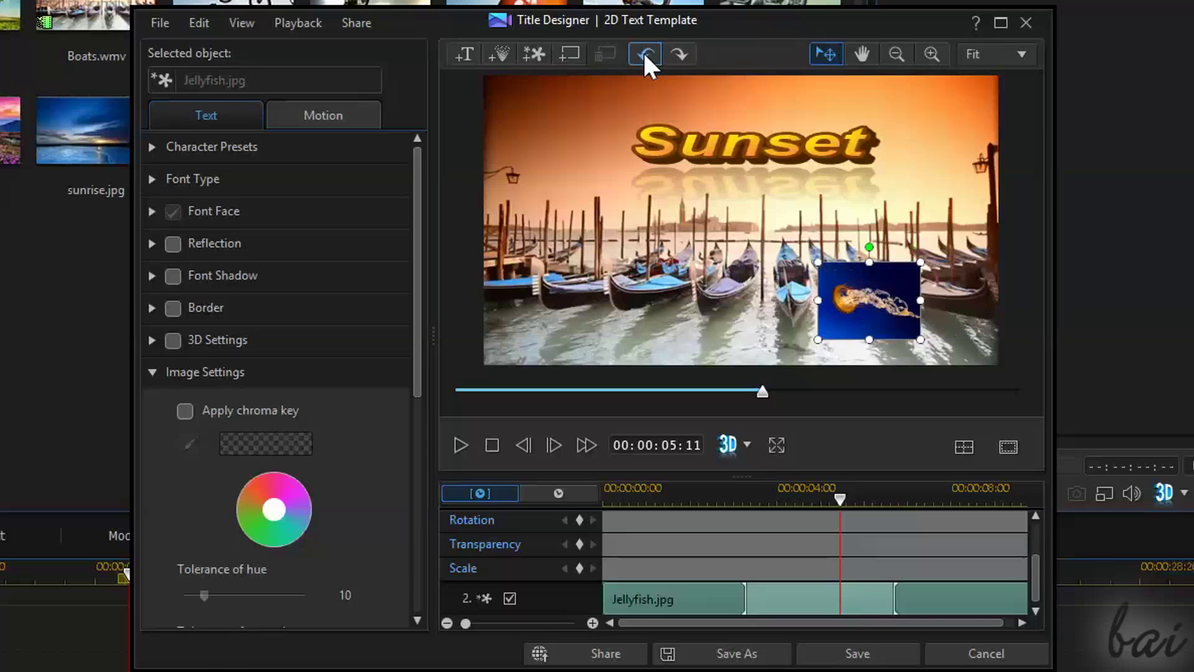
{"action": "left_click", "coordinate": [644, 54]}
Step: Redo to restore the 'here' text and jellyfish picture, then try reordering the layers
{"action": "left_click", "coordinate": [679, 54]}
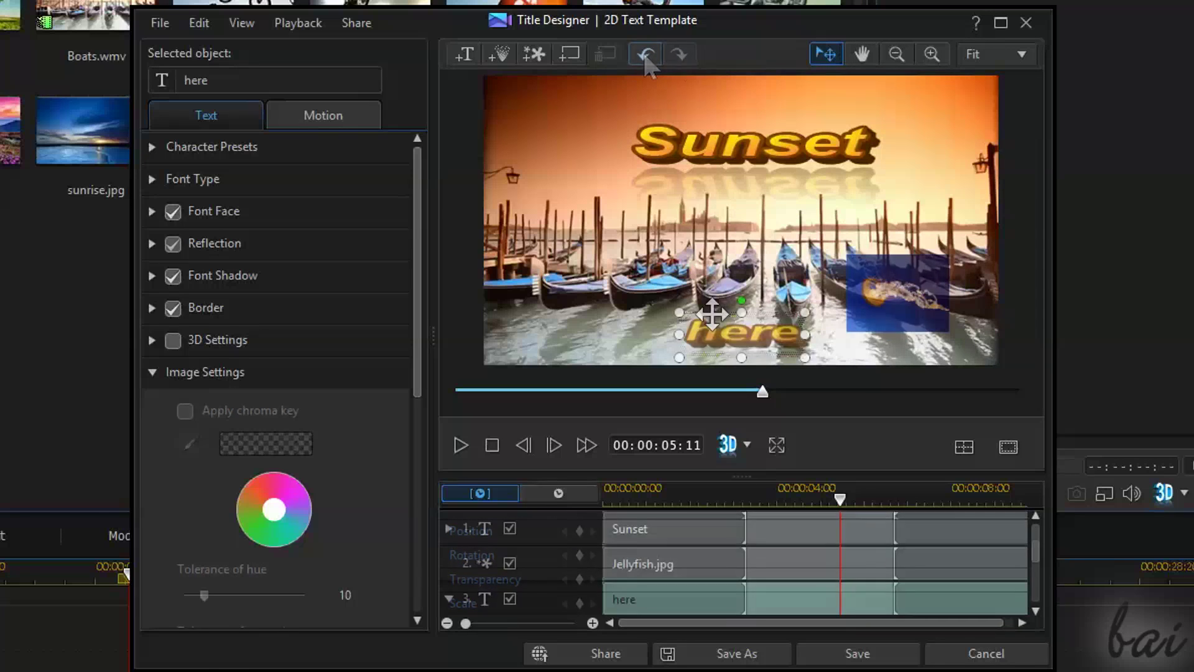
{"action": "scroll", "coordinate": [1033, 566], "scroll_direction": "down", "scroll_amount": 1}
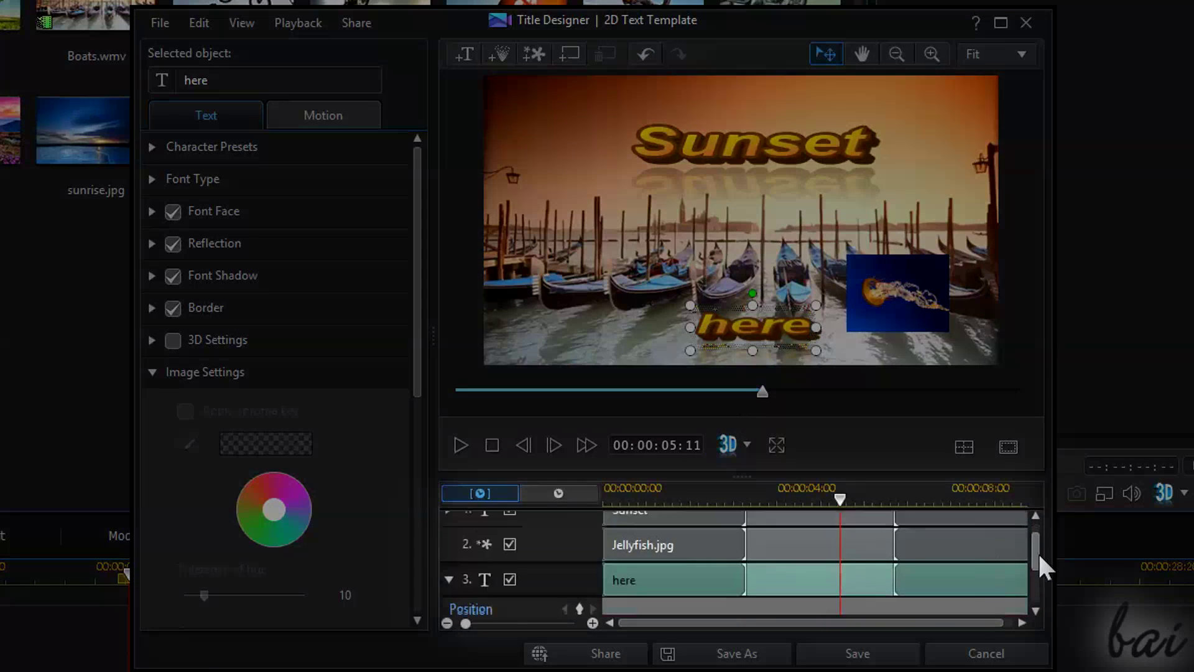
{"action": "scroll", "coordinate": [1038, 551], "scroll_direction": "down", "scroll_amount": 2}
{"action": "scroll", "coordinate": [1041, 588], "scroll_direction": "up", "scroll_amount": 2}
{"action": "scroll", "coordinate": [1051, 568], "scroll_direction": "up", "scroll_amount": 1}
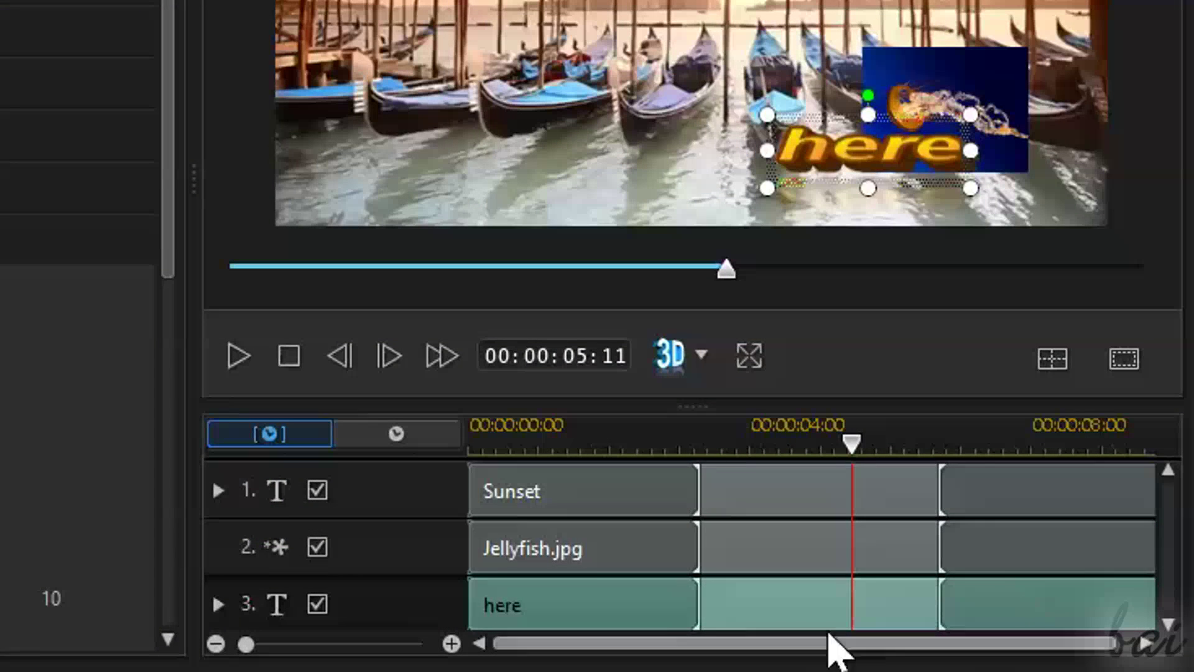
{"action": "left_click", "coordinate": [569, 551]}
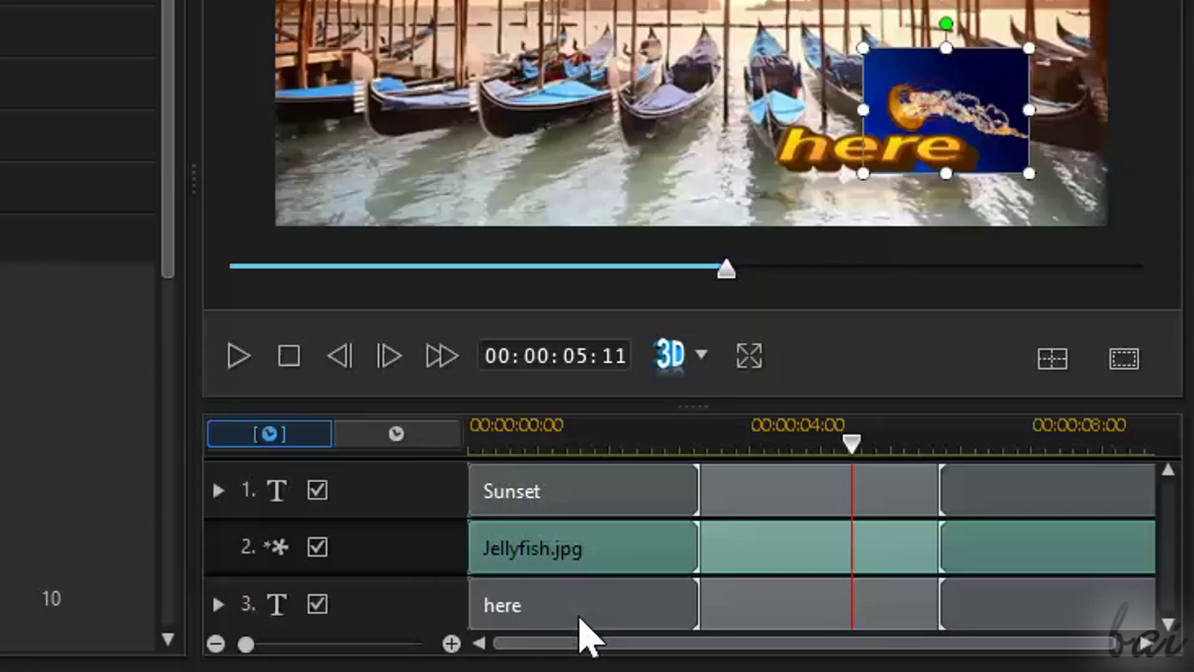
{"action": "left_click_drag", "start_coordinate": [386, 599], "coordinate": [390, 653]}
{"action": "mouse_move", "coordinate": [389, 586]}
{"action": "left_mouse_down"}
{"action": "mouse_move", "coordinate": [399, 546]}
{"action": "mouse_move", "coordinate": [409, 563]}
{"action": "left_mouse_up"}
{"action": "mouse_move", "coordinate": [413, 607]}
{"action": "left_mouse_down"}
{"action": "mouse_move", "coordinate": [416, 643]}
{"action": "mouse_move", "coordinate": [422, 554]}
{"action": "left_mouse_up"}
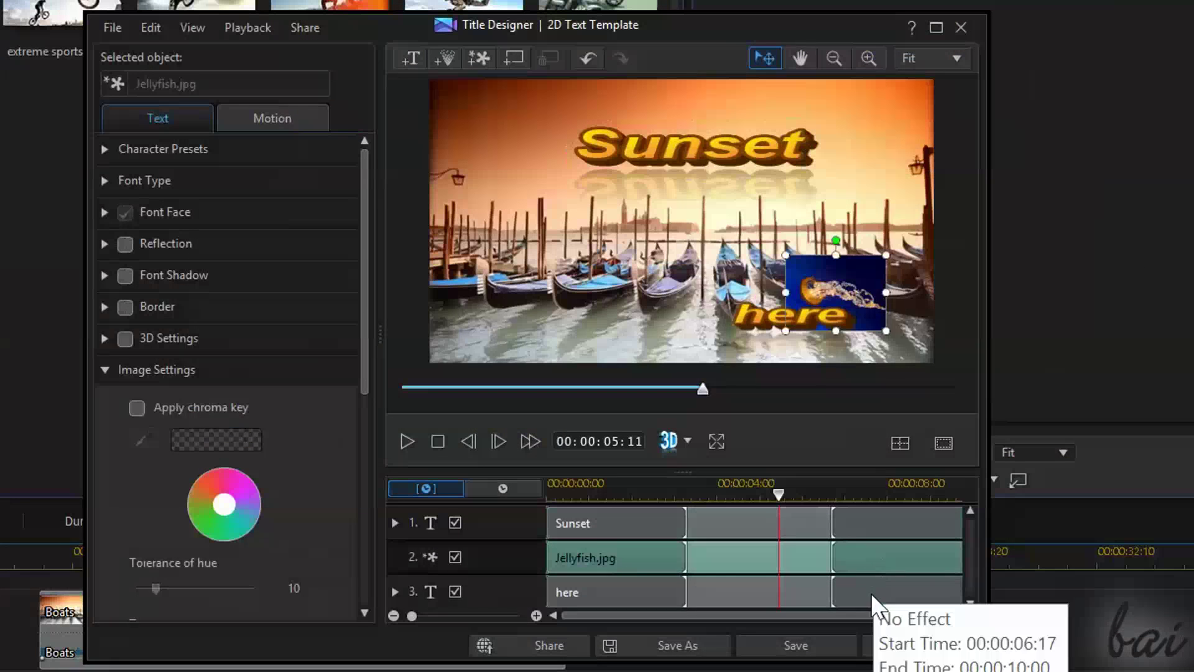
Step: Remove the 'here' text layer from the title timeline
{"action": "left_click", "coordinate": [877, 595]}
{"action": "right_click", "coordinate": [894, 611]}
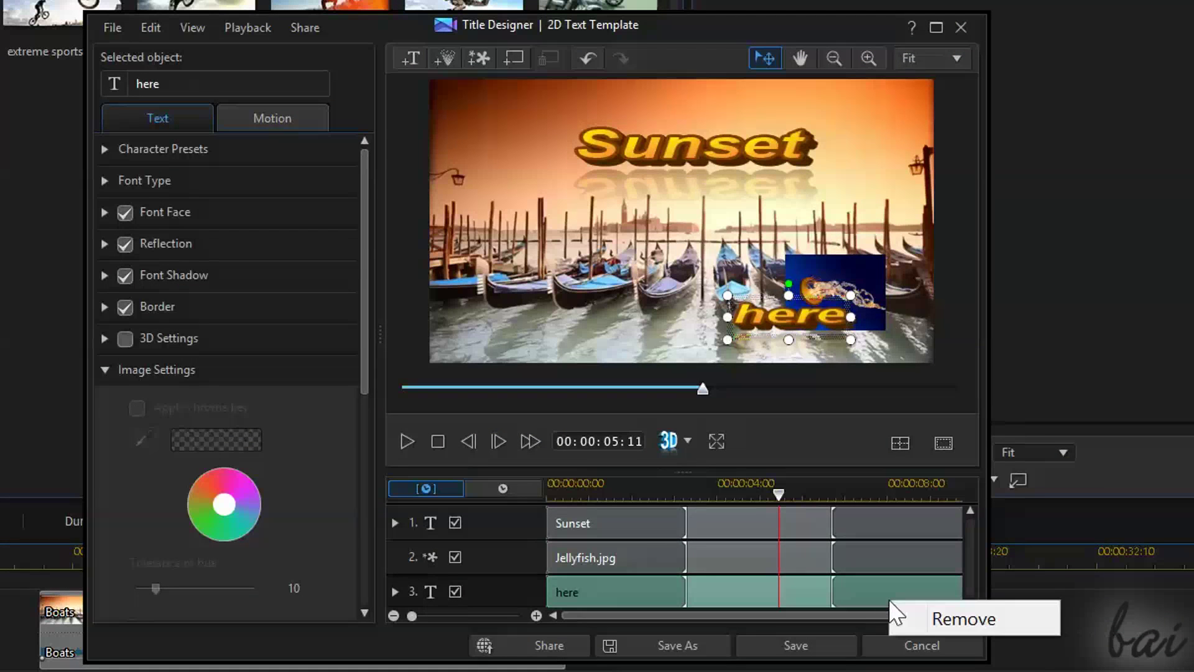
{"action": "left_click", "coordinate": [923, 618]}
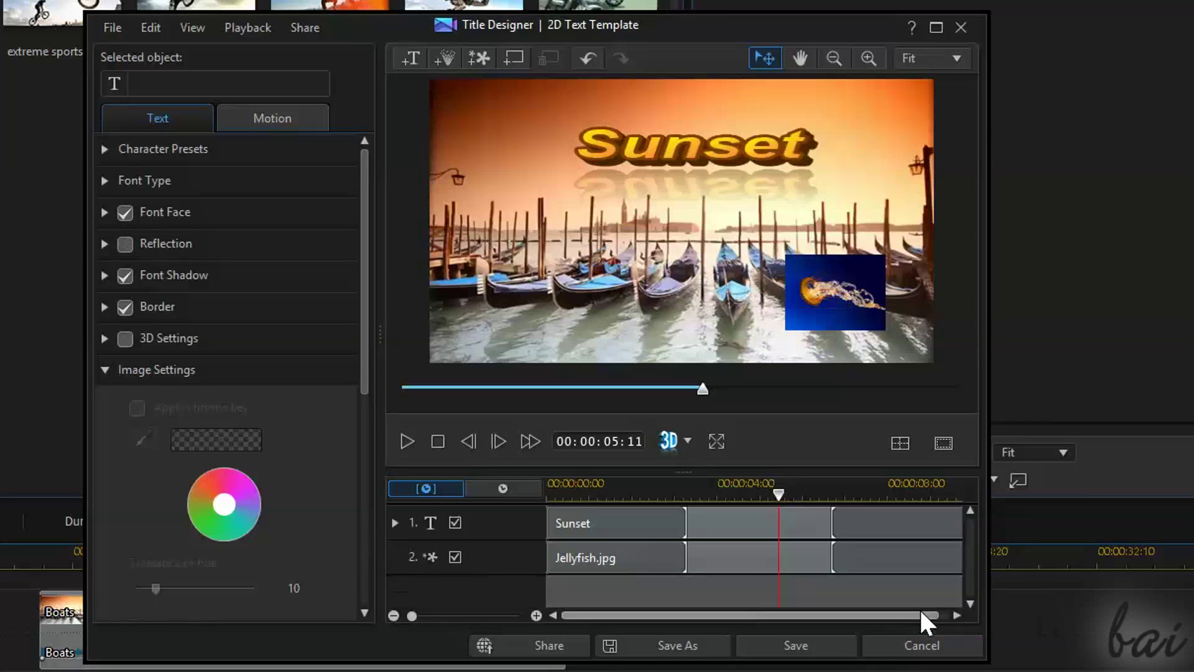
{"action": "left_click", "coordinate": [839, 557]}
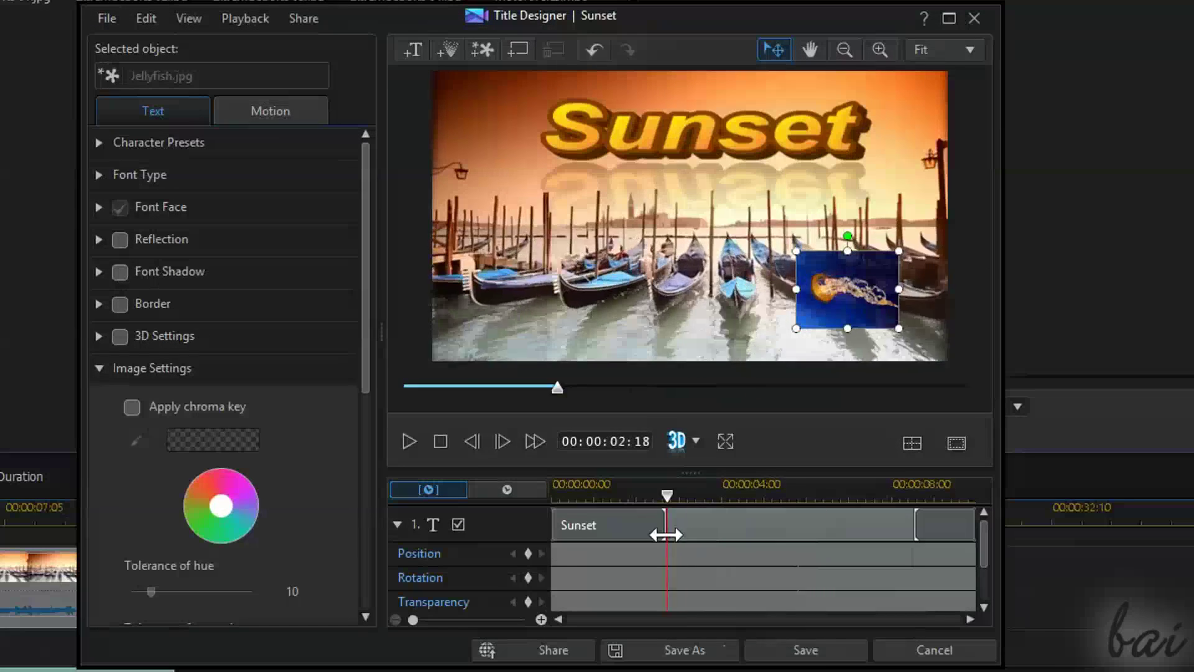
{"action": "left_click_drag", "start_coordinate": [812, 525], "coordinate": [697, 534]}
{"action": "left_click", "coordinate": [715, 521]}
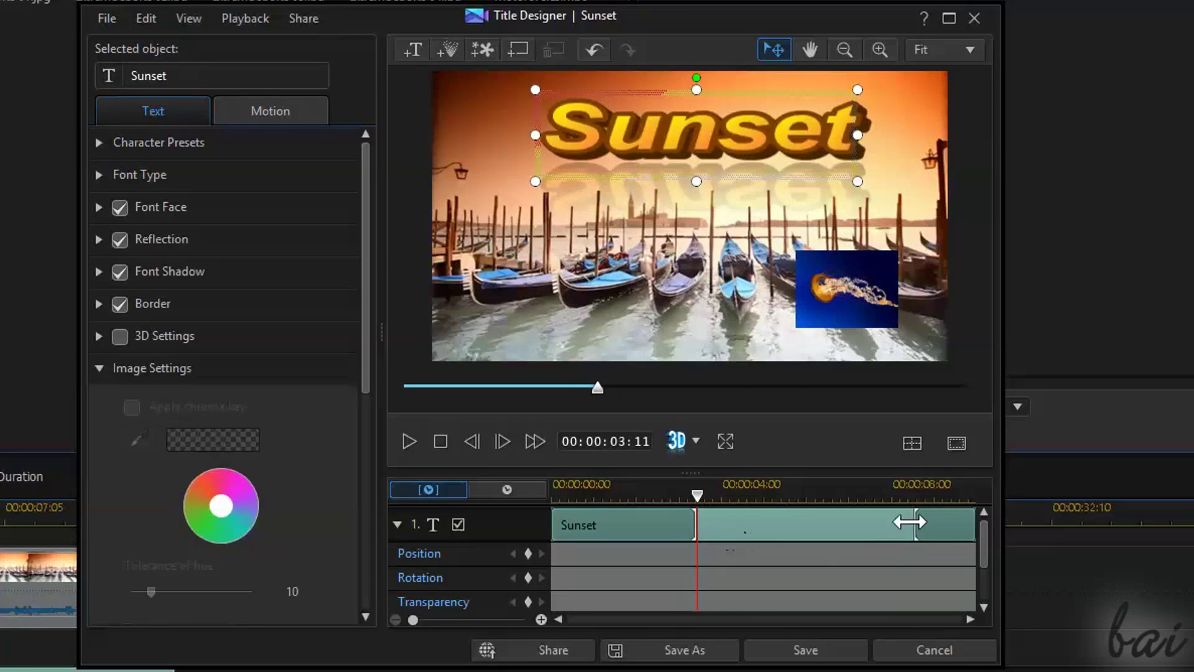
{"action": "mouse_move", "coordinate": [814, 526]}
{"action": "left_mouse_down"}
{"action": "mouse_move", "coordinate": [778, 527]}
{"action": "mouse_move", "coordinate": [893, 516]}
{"action": "mouse_move", "coordinate": [812, 538]}
{"action": "mouse_move", "coordinate": [828, 533]}
{"action": "left_mouse_up"}
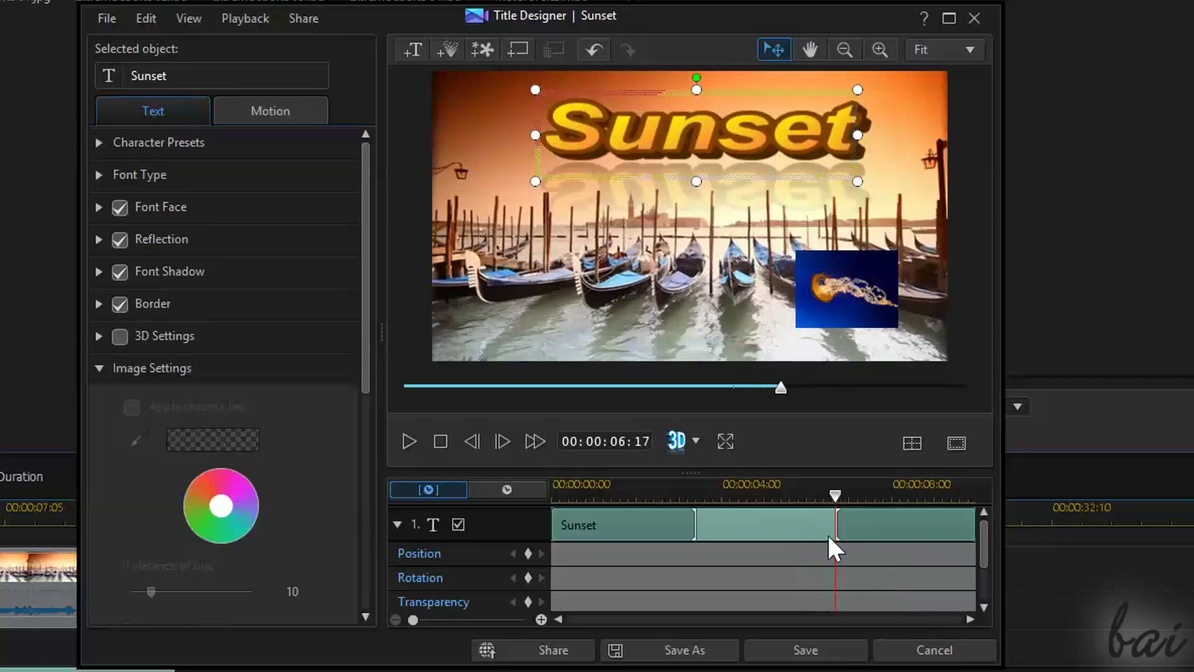
{"action": "left_click", "coordinate": [697, 519]}
{"action": "left_click_drag", "start_coordinate": [697, 519], "coordinate": [627, 526]}
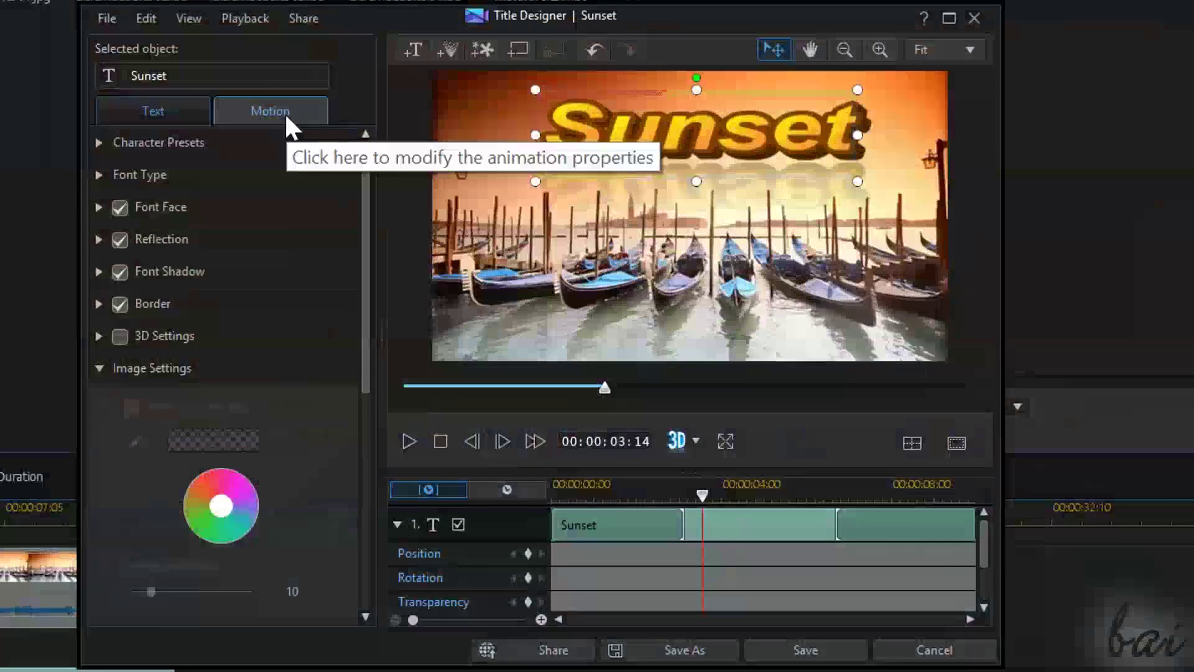
Step: Give the title a Blur Left starting effect and a Flocking ending effect
{"action": "left_click", "coordinate": [291, 113]}
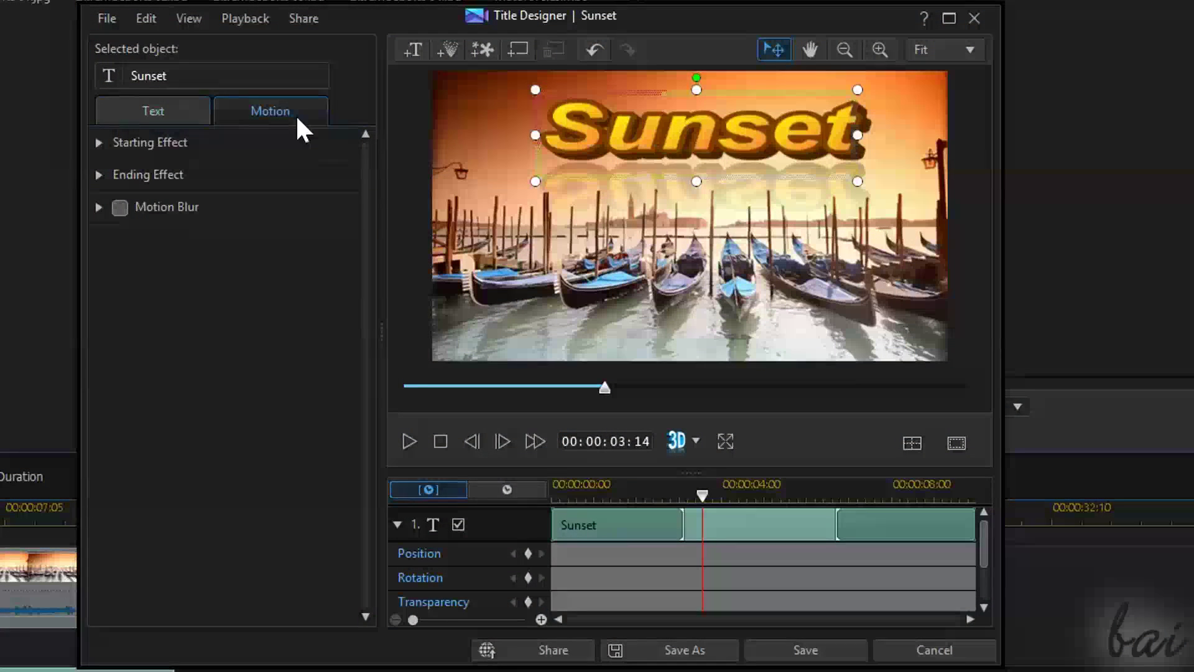
{"action": "left_click", "coordinate": [98, 142]}
{"action": "scroll", "coordinate": [149, 374], "scroll_direction": "down", "scroll_amount": 2}
{"action": "left_click", "coordinate": [149, 429]}
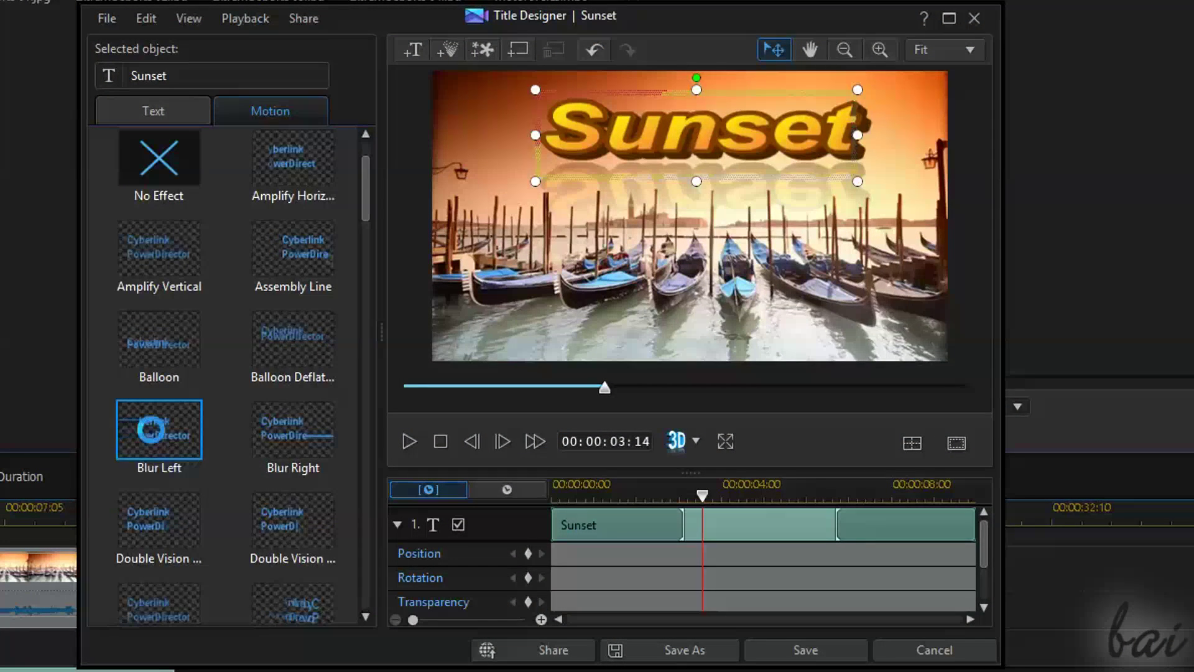
{"action": "left_click", "coordinate": [98, 142]}
{"action": "left_click", "coordinate": [94, 179]}
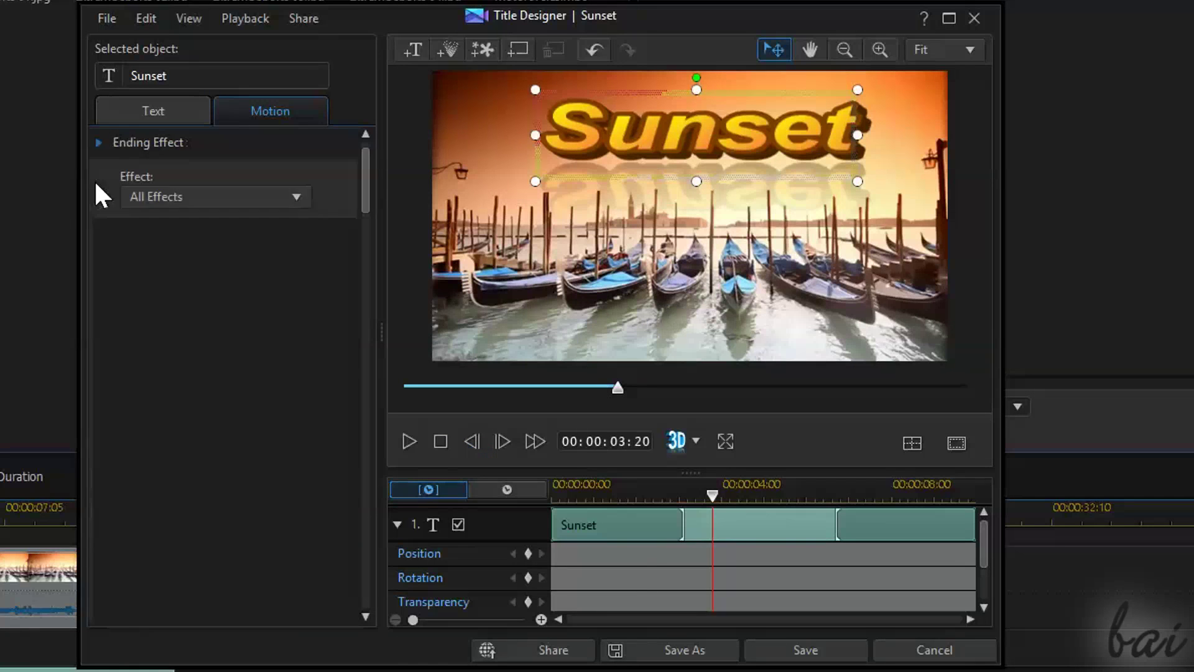
{"action": "scroll", "coordinate": [205, 304], "scroll_direction": "down", "scroll_amount": 5}
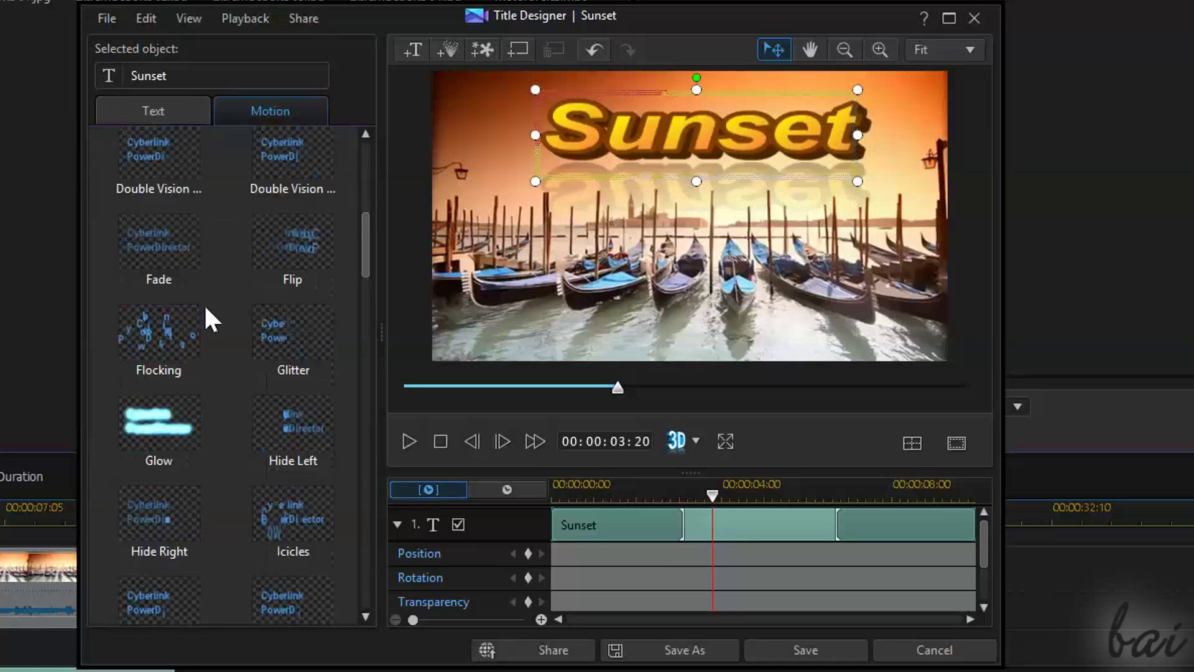
{"action": "left_click", "coordinate": [166, 336]}
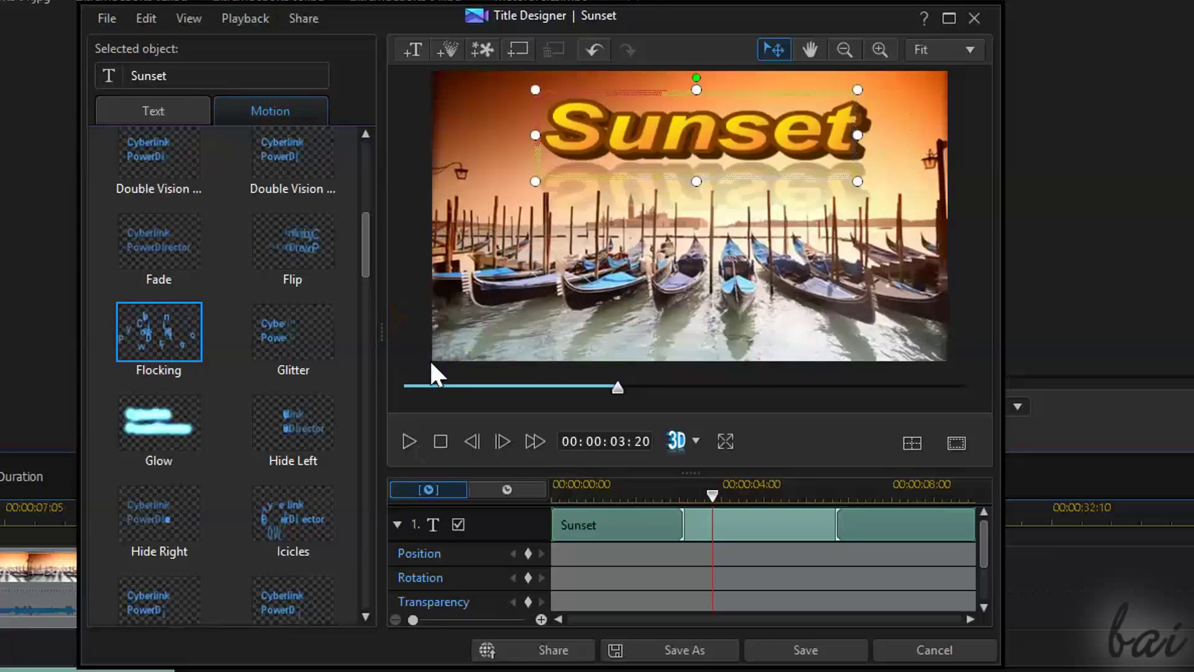
Step: Preview the title animation and lengthen the entrance effect's duration
{"action": "left_click", "coordinate": [413, 439]}
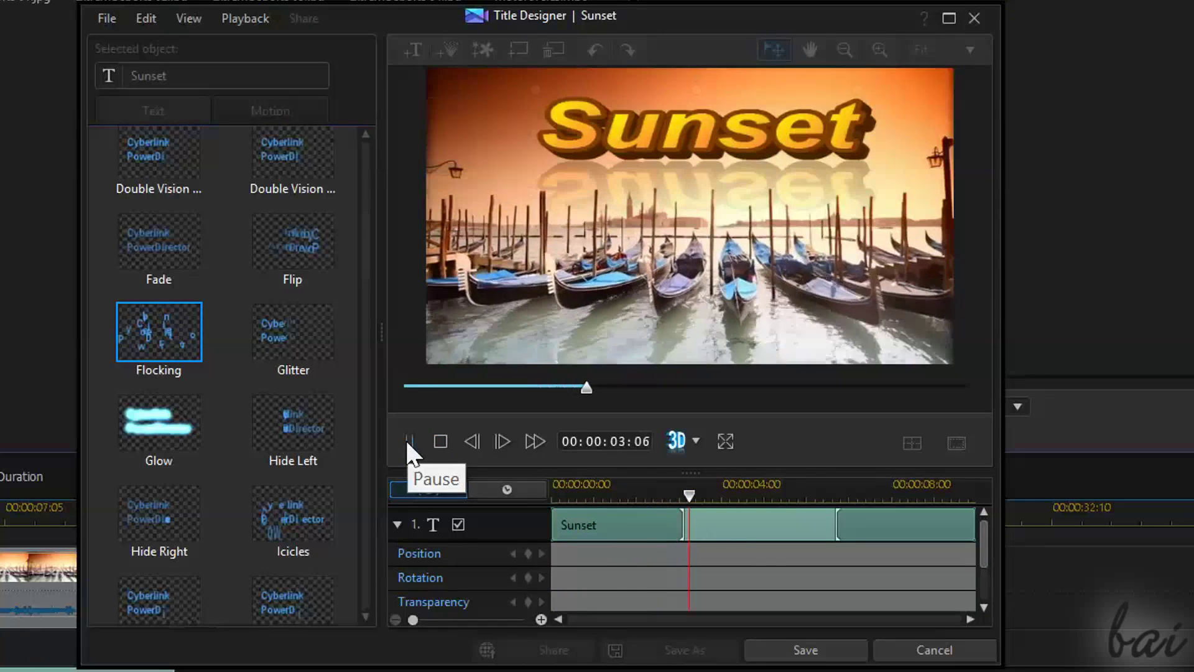
{"action": "left_click_drag", "start_coordinate": [683, 525], "coordinate": [808, 524]}
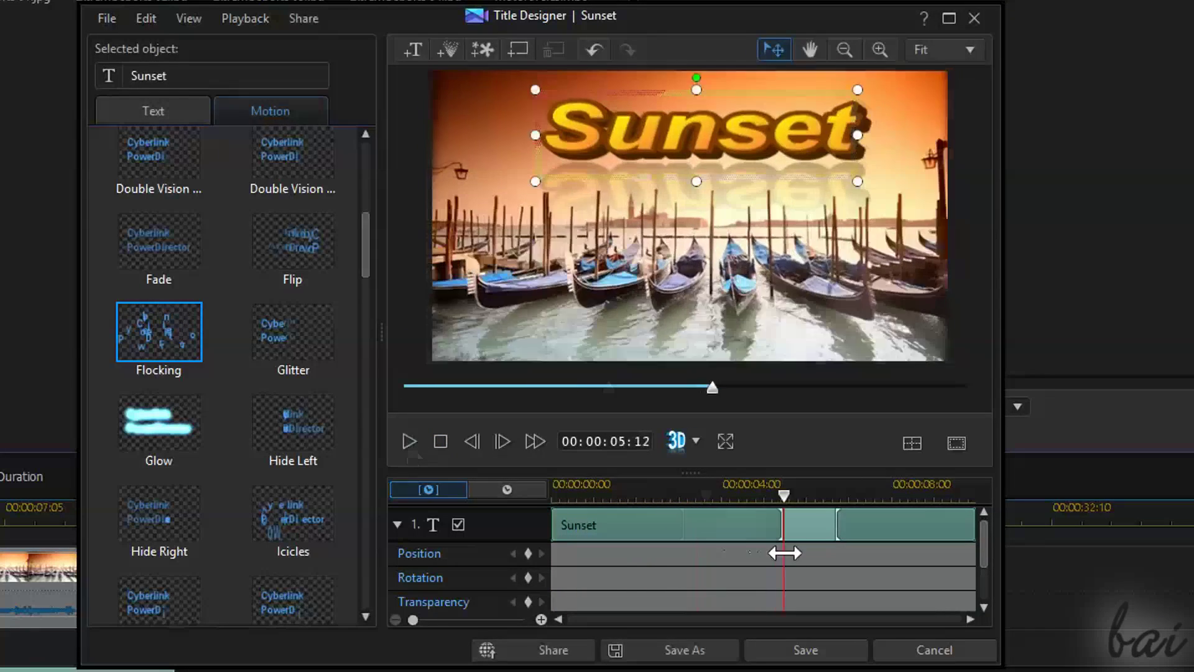
{"action": "left_click", "coordinate": [557, 487]}
{"action": "left_click", "coordinate": [402, 440]}
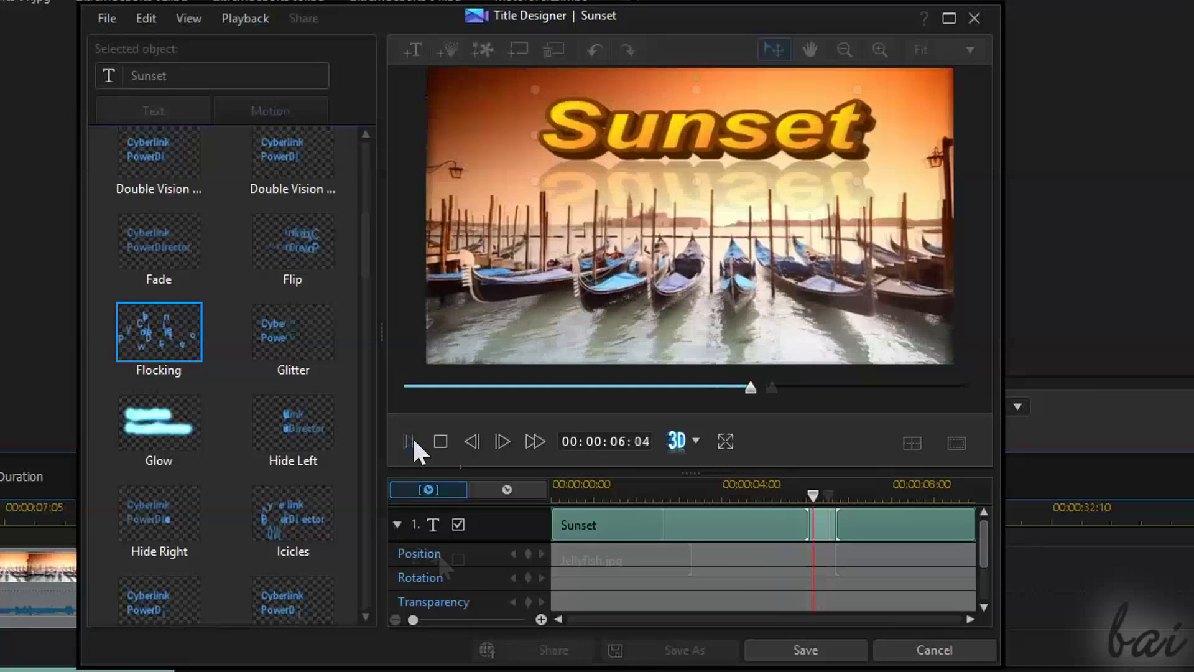
{"action": "left_click", "coordinate": [413, 437]}
Step: Check the jellyfish image's appearance settings, then save and close the title
{"action": "left_click", "coordinate": [597, 558]}
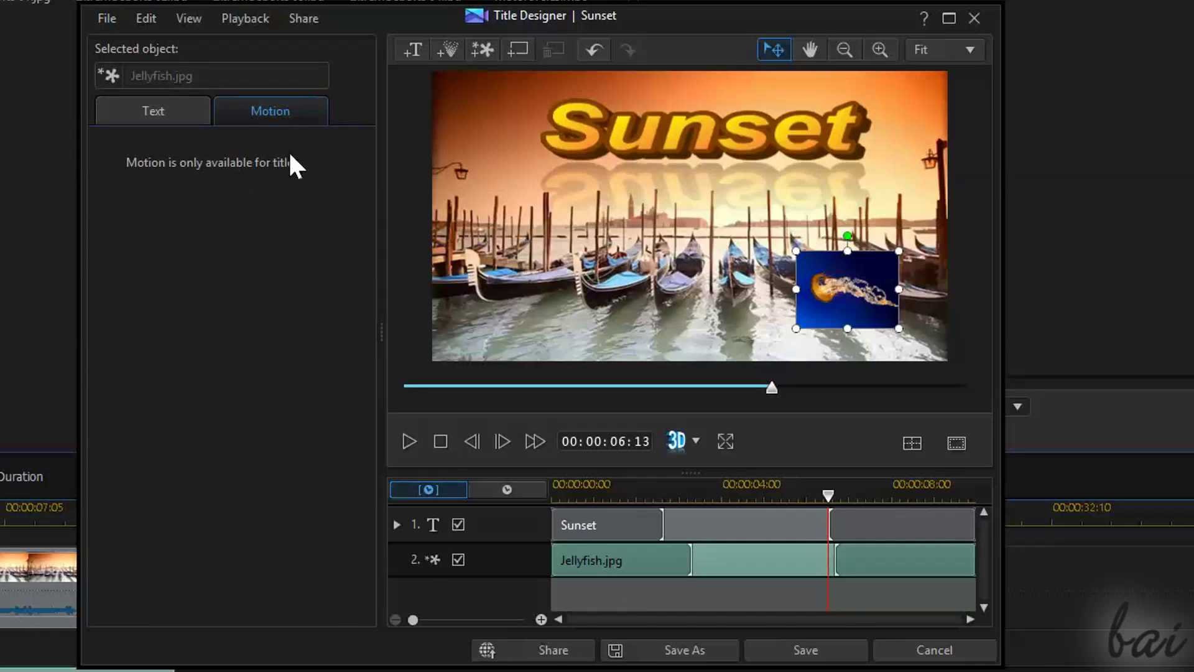
{"action": "left_click", "coordinate": [170, 116]}
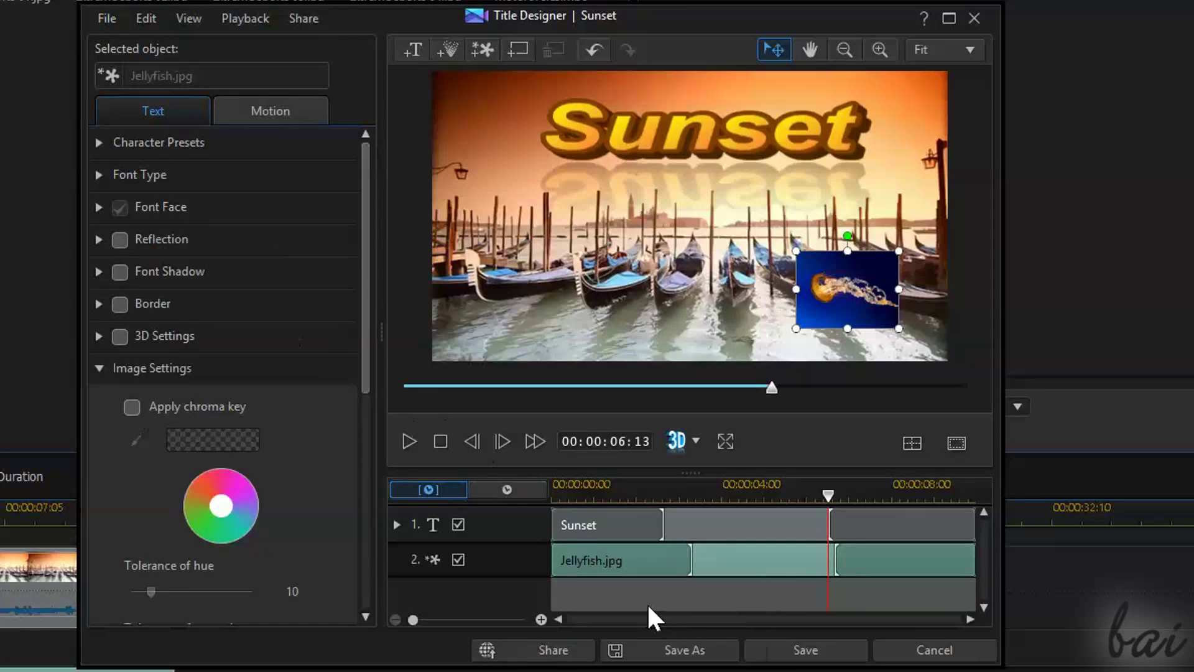
{"action": "left_click", "coordinate": [824, 653]}
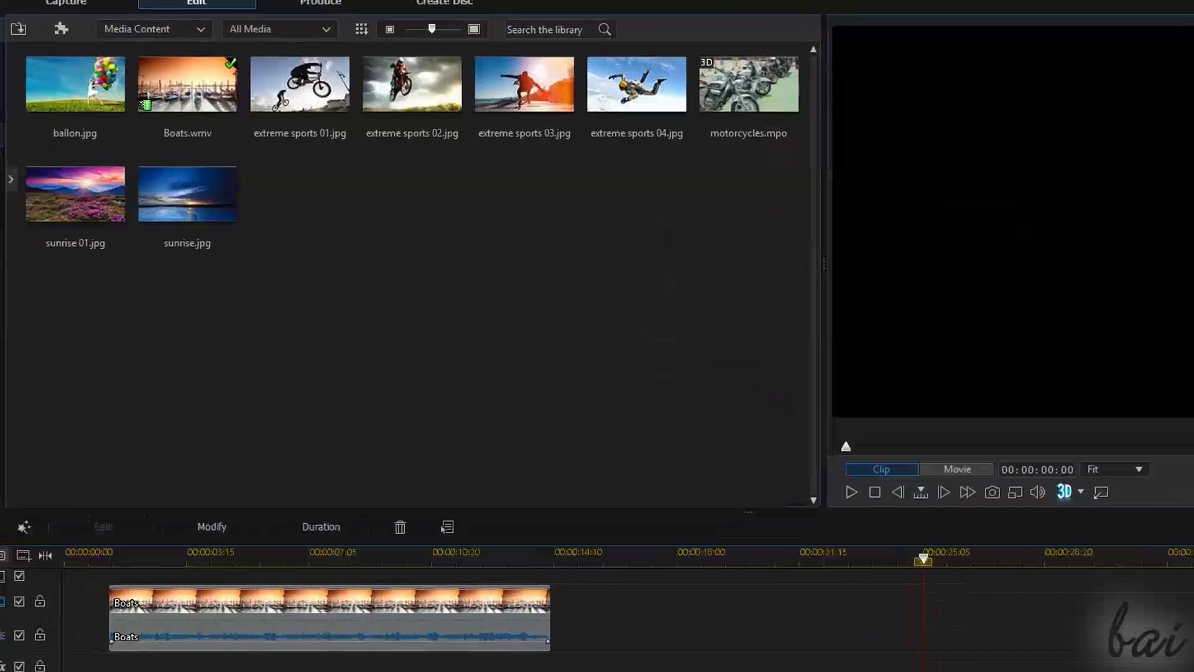
Step: Start a new 3D-Like title from the Title room's templates
{"action": "left_click", "coordinate": [31, 194]}
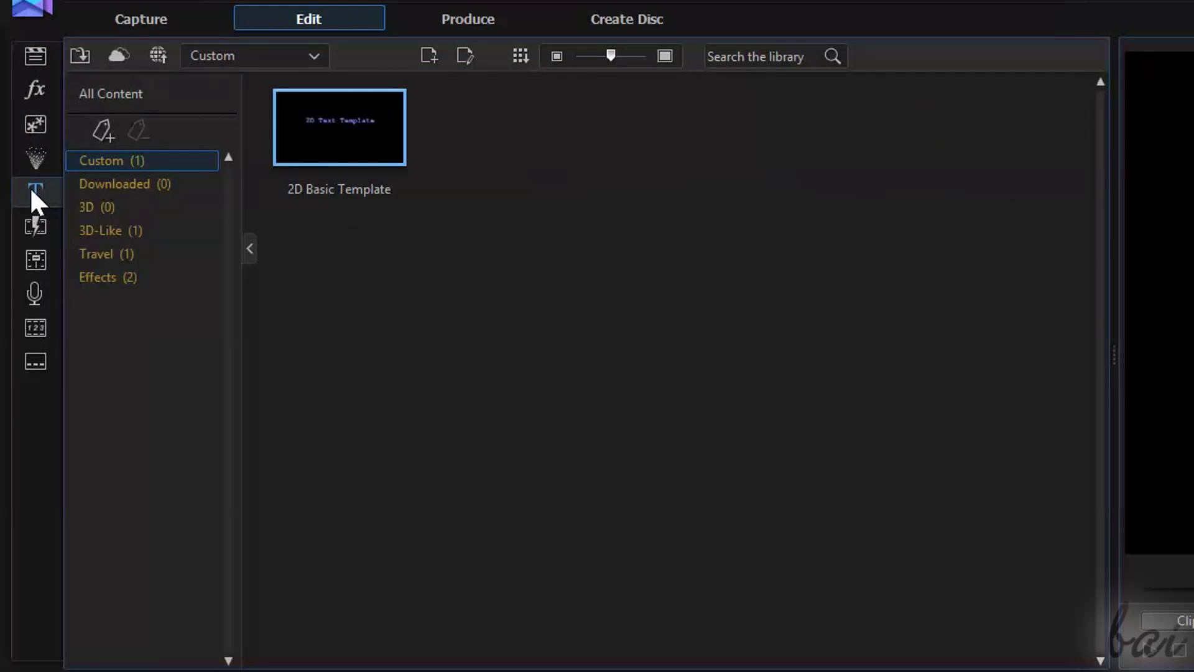
{"action": "left_click", "coordinate": [431, 55]}
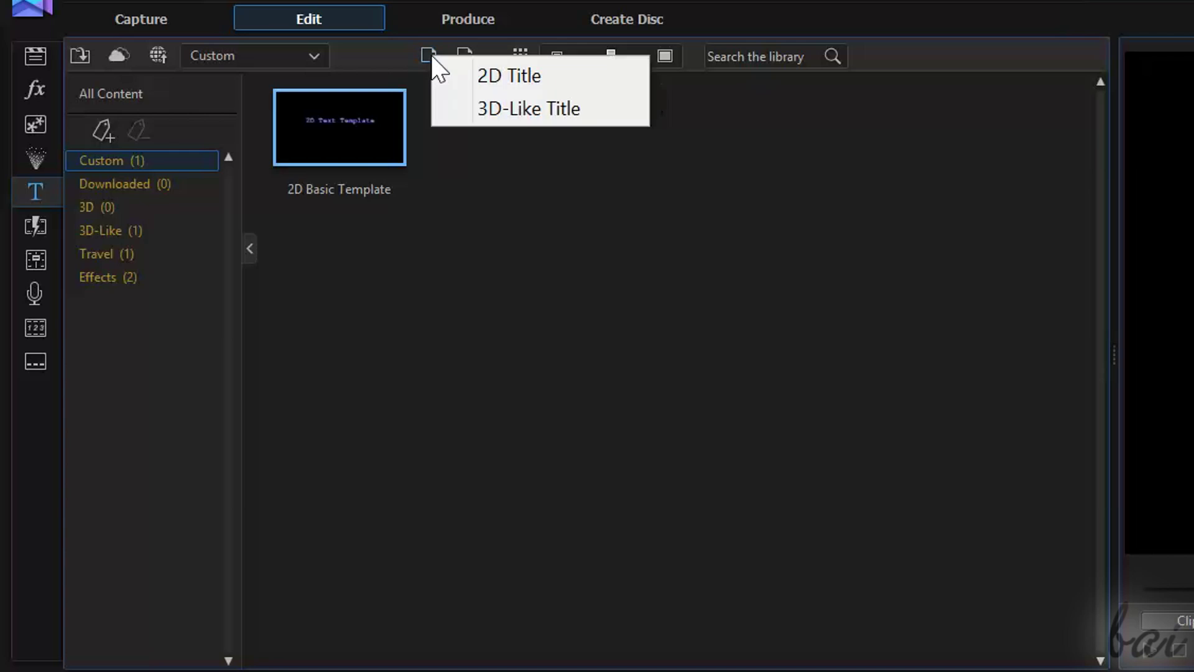
{"action": "left_click", "coordinate": [466, 112]}
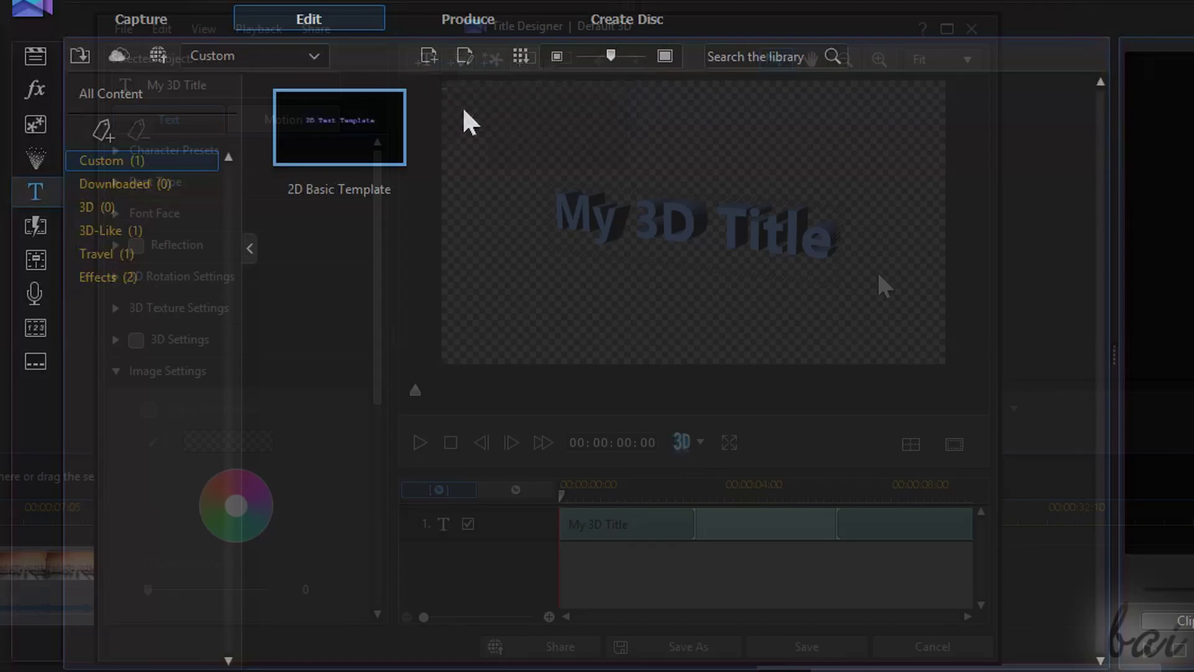
Step: Save it as '3D Basic Template', place it on the title track and open it
{"action": "left_click", "coordinate": [804, 651]}
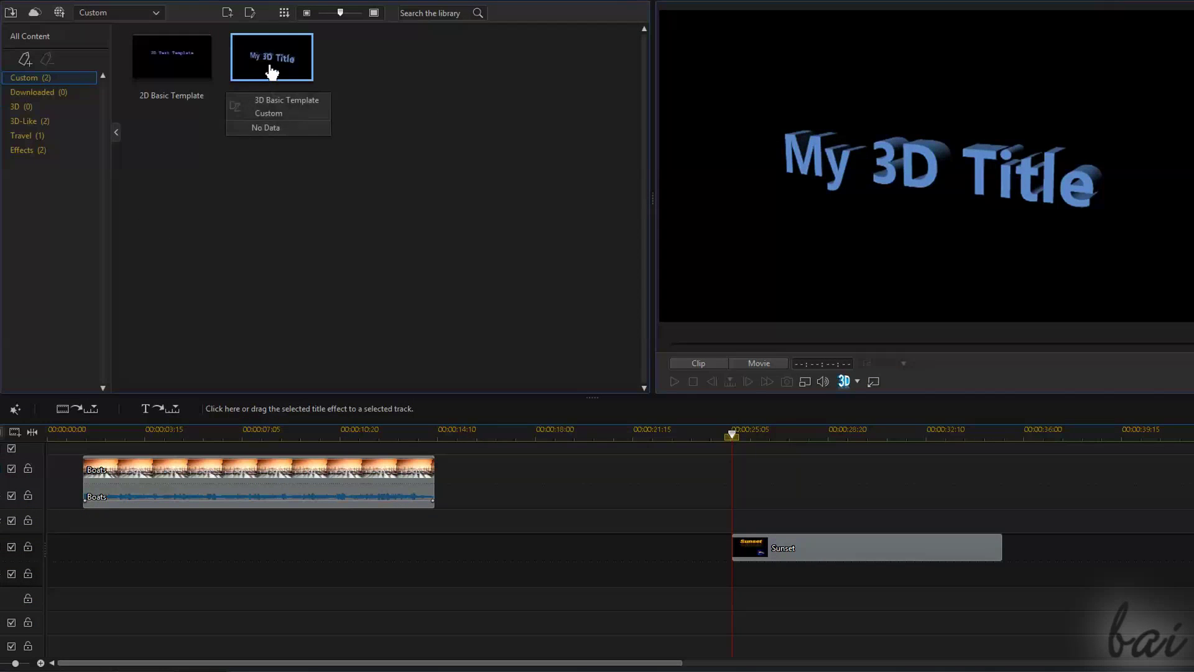
{"action": "left_click_drag", "start_coordinate": [260, 69], "coordinate": [83, 560]}
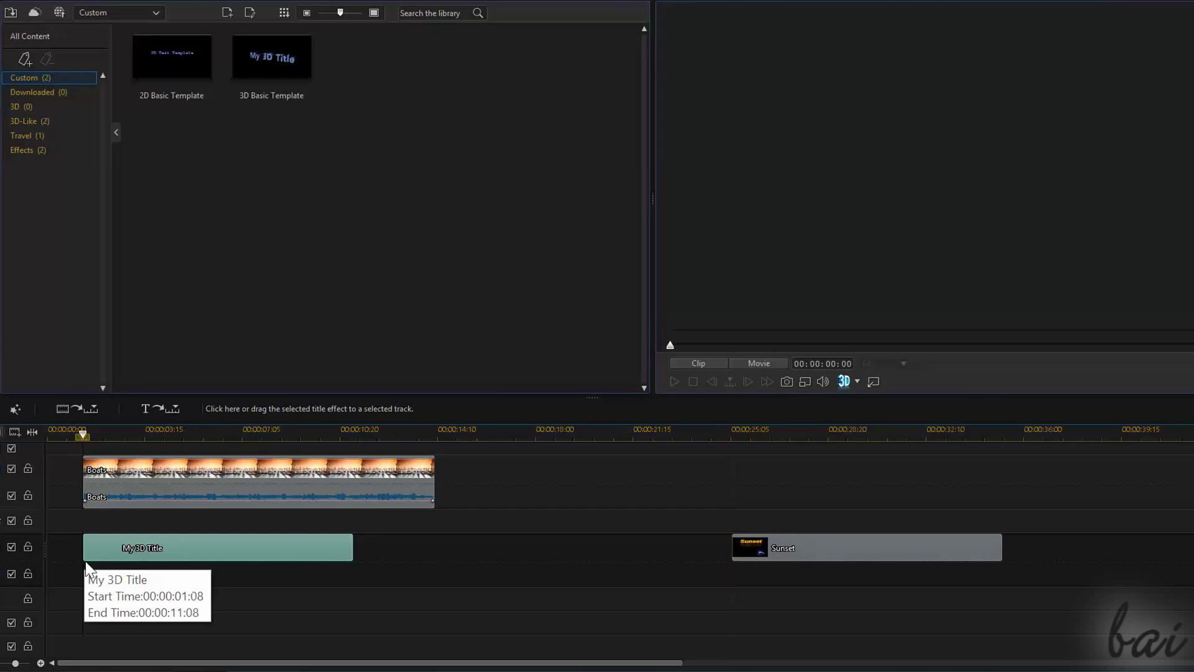
{"action": "double_click", "coordinate": [93, 548]}
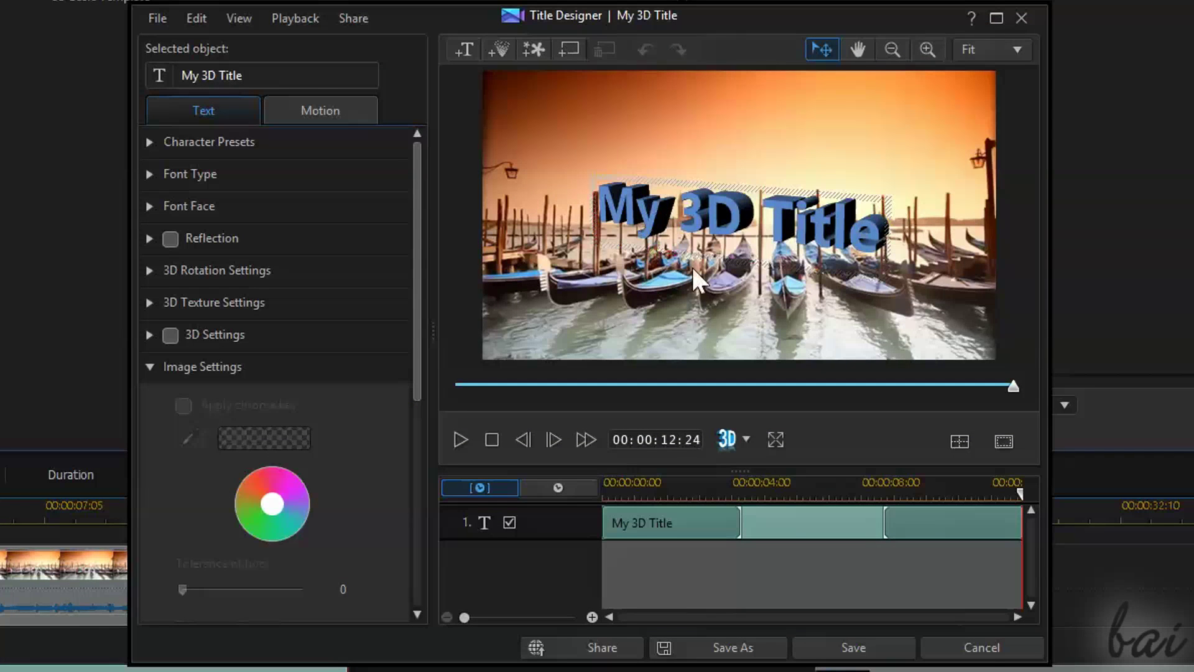
Step: Toggle the character preset, font type and font face sections, then expand reflection and 3D rotation
{"action": "left_click", "coordinate": [148, 141]}
{"action": "left_click", "coordinate": [149, 141]}
{"action": "left_click", "coordinate": [150, 173]}
{"action": "left_click", "coordinate": [149, 172]}
{"action": "left_click", "coordinate": [154, 205]}
{"action": "left_click", "coordinate": [155, 206]}
{"action": "left_click", "coordinate": [150, 236]}
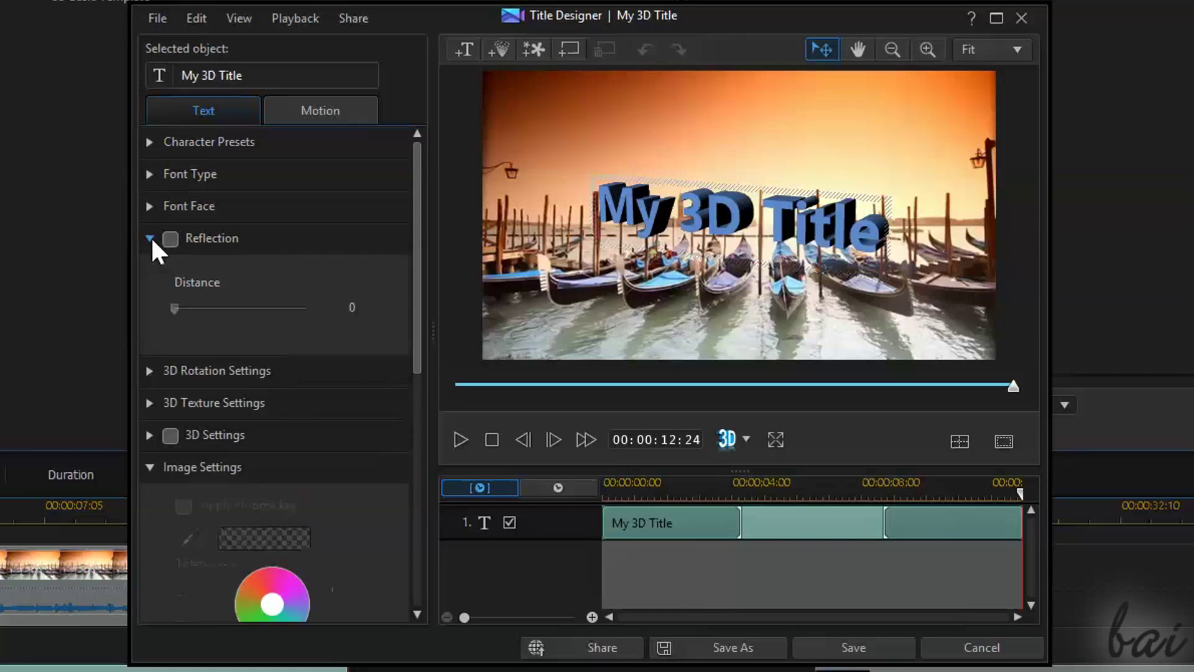
{"action": "left_click", "coordinate": [147, 266]}
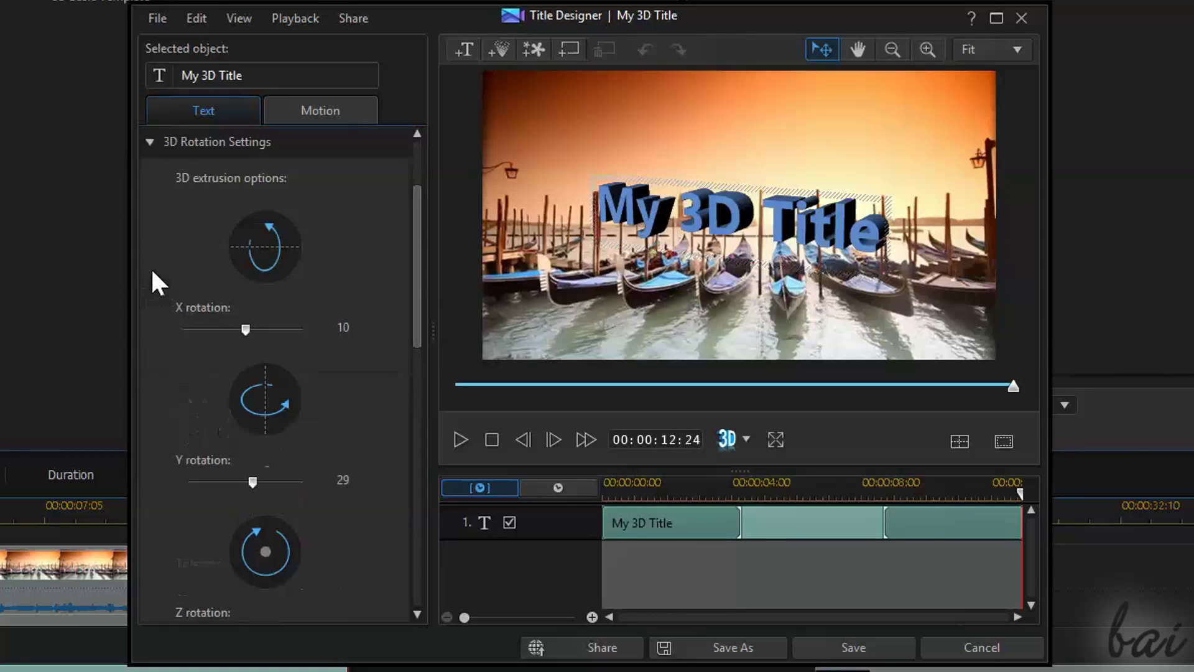
Step: Tilt the title around its X axis, give it a wood texture, and reveal extrusion options
{"action": "left_click_drag", "start_coordinate": [247, 327], "coordinate": [181, 315]}
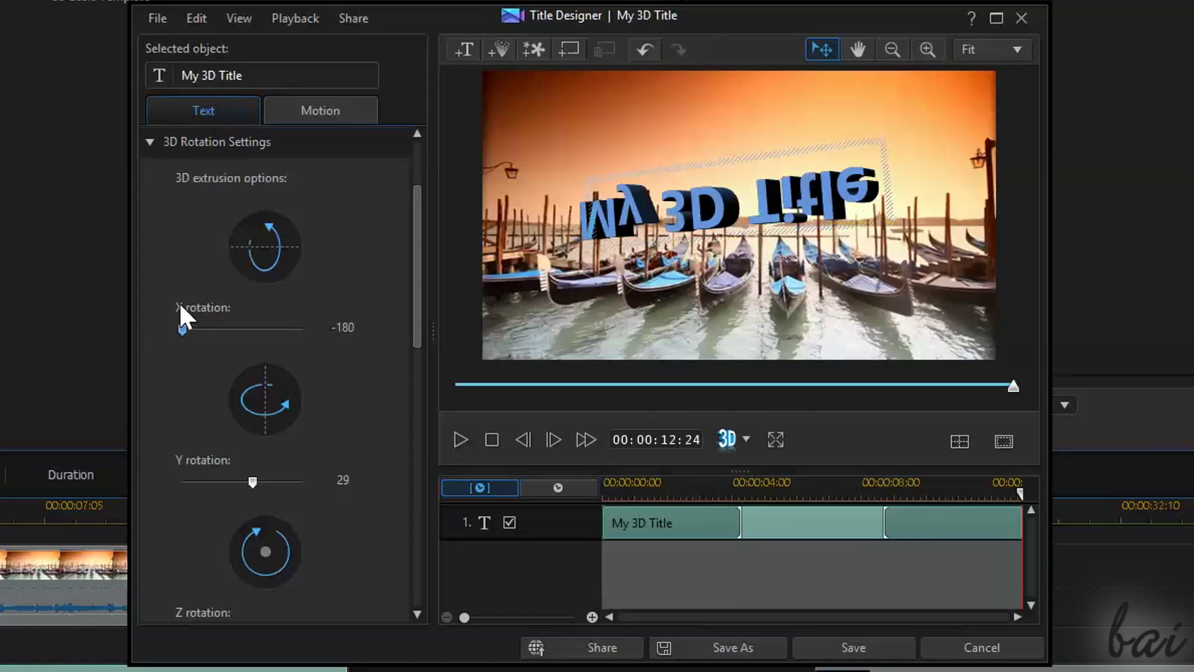
{"action": "left_click", "coordinate": [145, 303]}
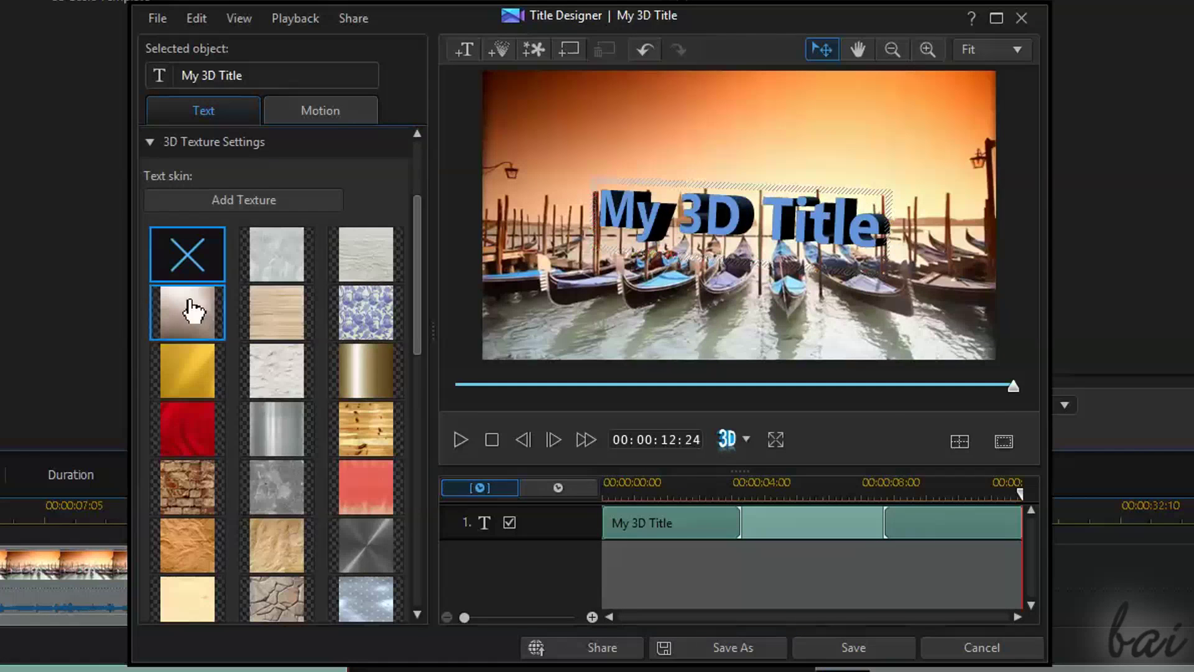
{"action": "left_click", "coordinate": [184, 386]}
{"action": "left_click", "coordinate": [275, 436]}
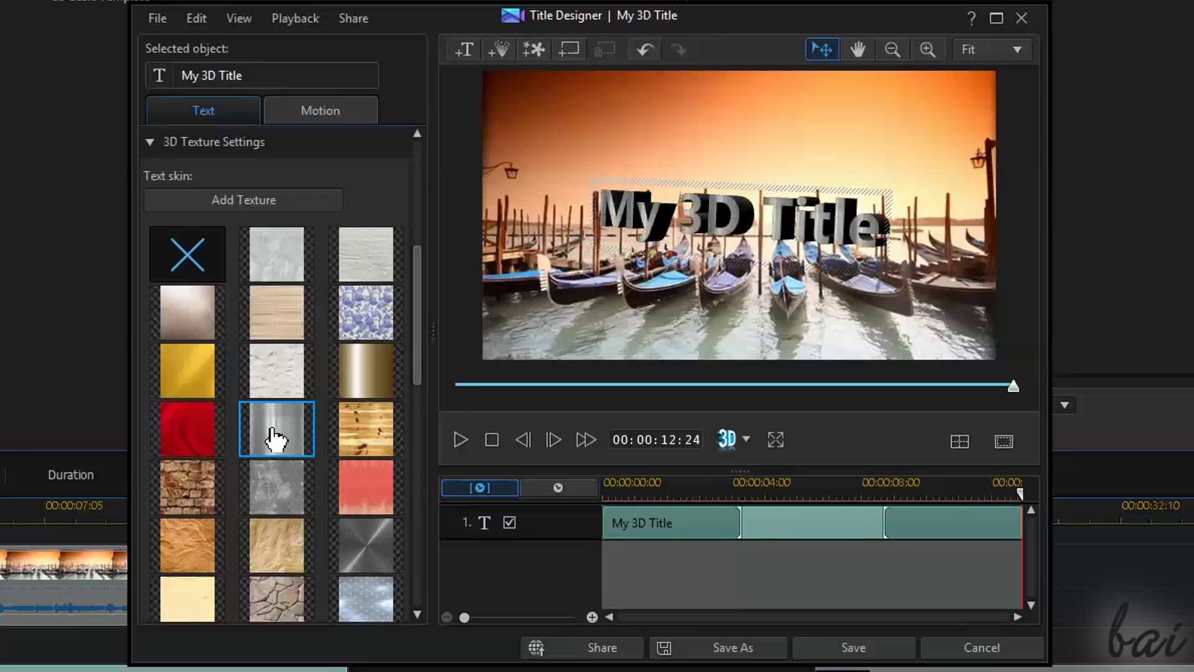
{"action": "scroll", "coordinate": [324, 425], "scroll_direction": "down", "scroll_amount": 1}
{"action": "left_click", "coordinate": [369, 410]}
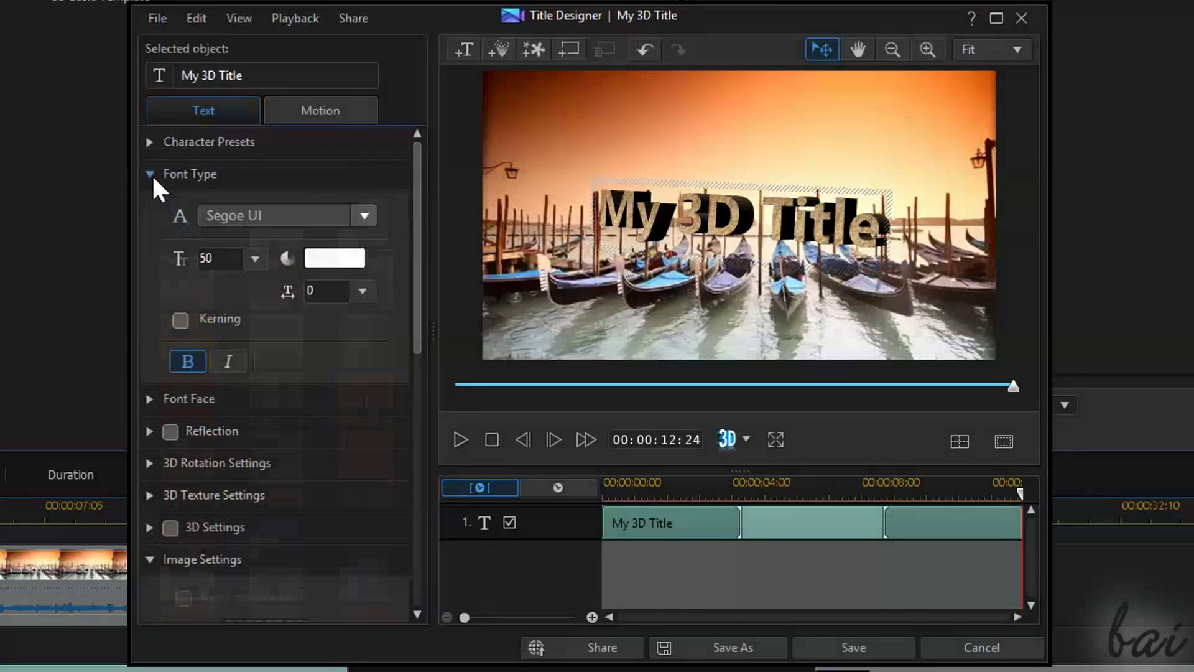
{"action": "left_click", "coordinate": [154, 178]}
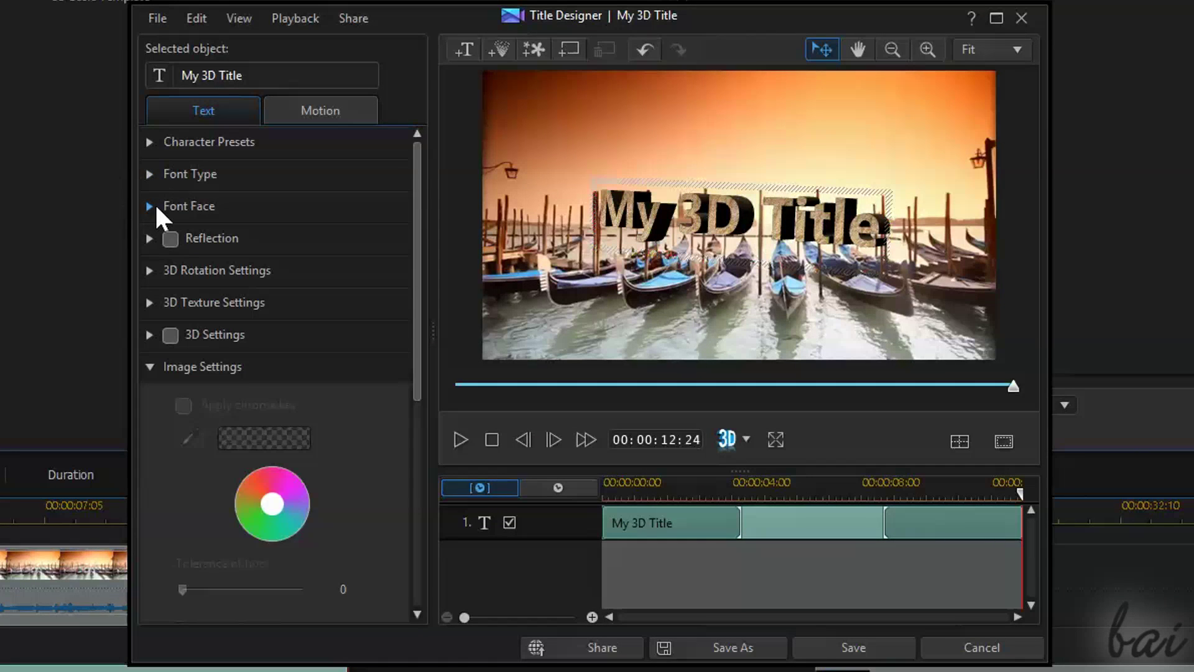
{"action": "left_click", "coordinate": [155, 207]}
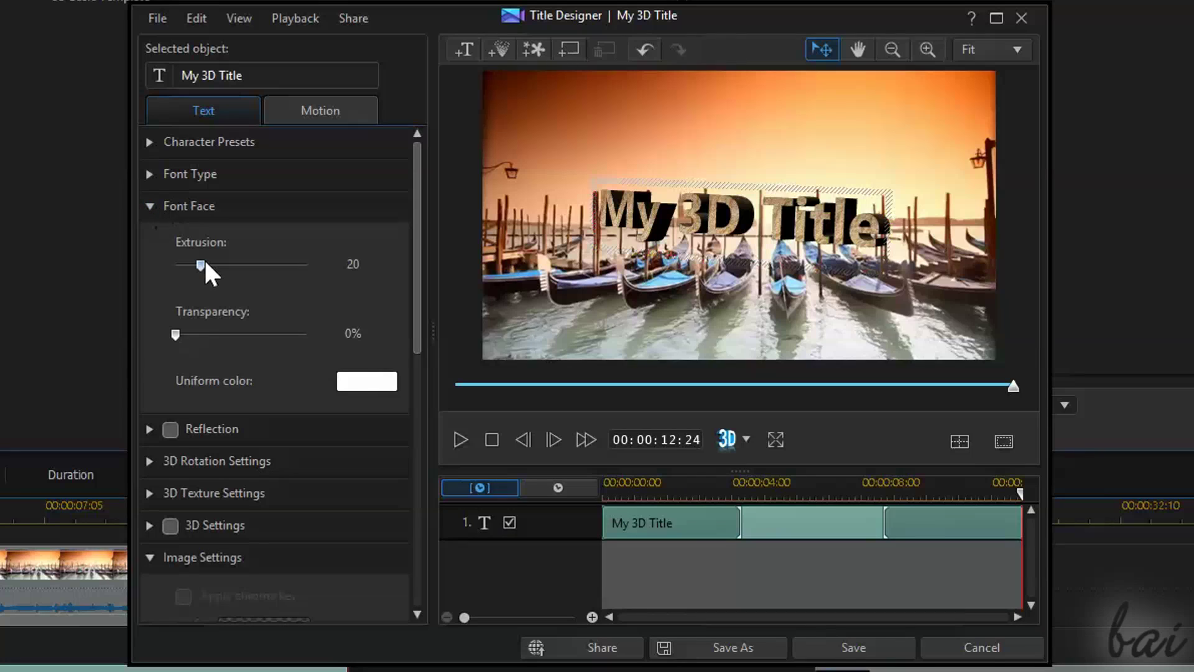
Step: Increase the title's extrusion depth with the Extrusion slider
{"action": "mouse_move", "coordinate": [201, 266]}
{"action": "left_mouse_down"}
{"action": "mouse_move", "coordinate": [264, 273]}
{"action": "mouse_move", "coordinate": [203, 292]}
{"action": "mouse_move", "coordinate": [281, 293]}
{"action": "mouse_move", "coordinate": [158, 285]}
{"action": "mouse_move", "coordinate": [233, 297]}
{"action": "mouse_move", "coordinate": [210, 320]}
{"action": "left_mouse_up"}
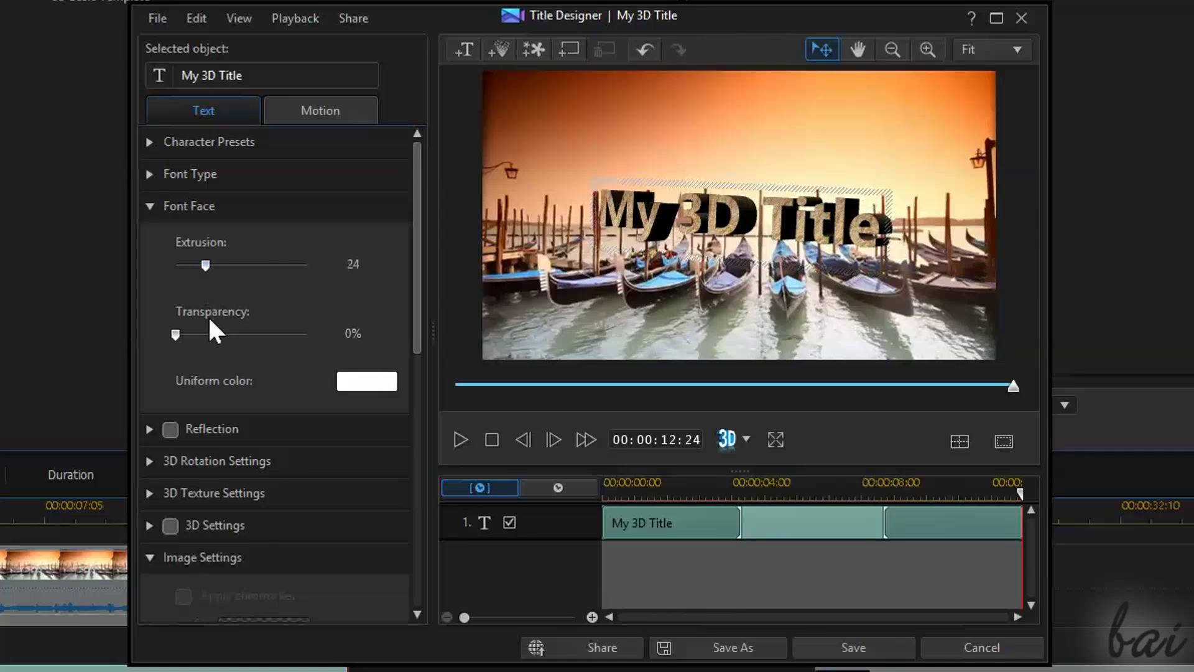
{"action": "left_click_drag", "start_coordinate": [205, 266], "coordinate": [221, 265]}
{"action": "left_click", "coordinate": [612, 313]}
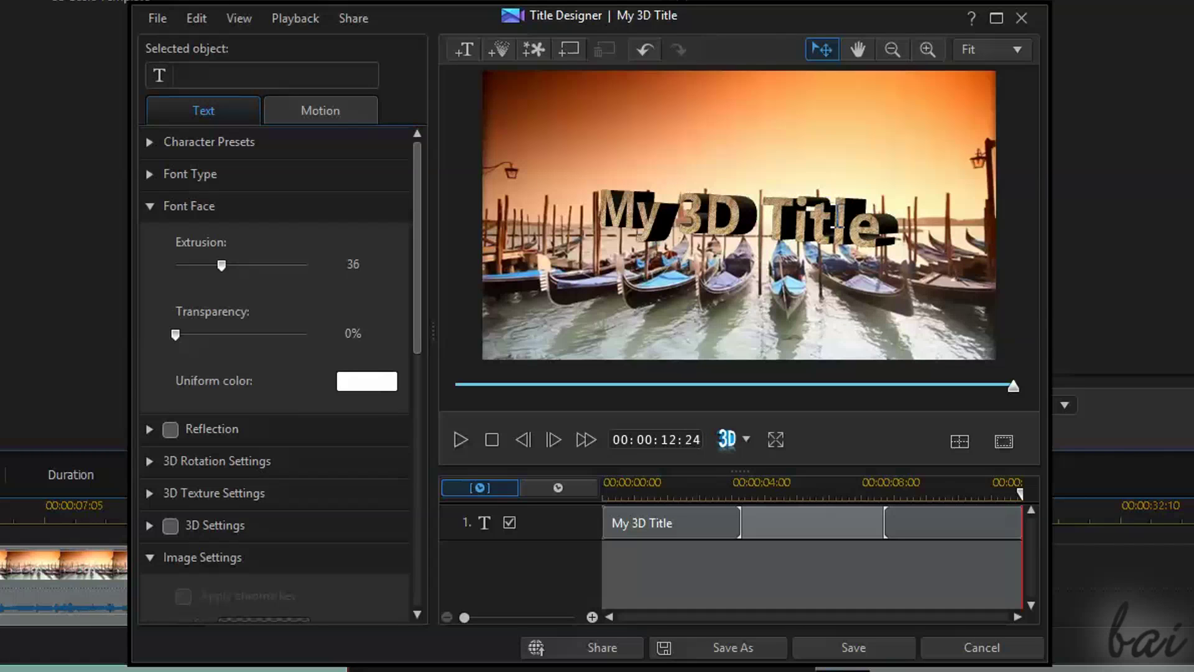
Step: Replace 'My 3D Title' with 'Sunset' and move it near the top of the frame
{"action": "left_click", "coordinate": [851, 219]}
{"action": "left_click_drag", "start_coordinate": [868, 205], "coordinate": [544, 217]}
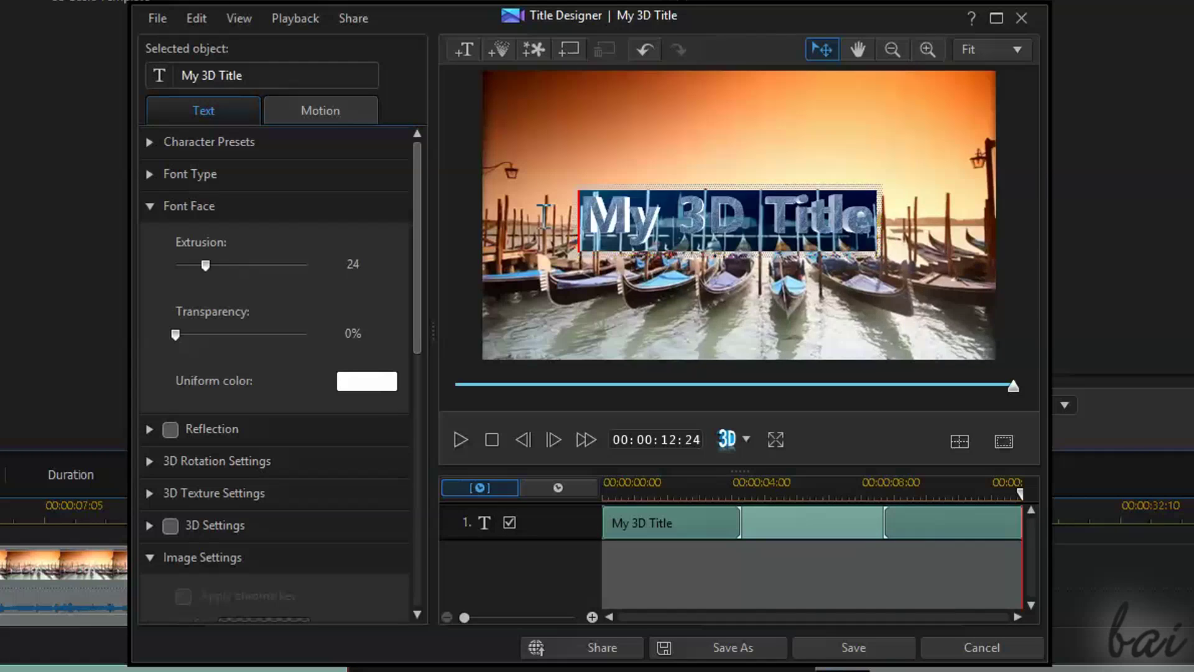
{"action": "type", "text": "Sunset"}
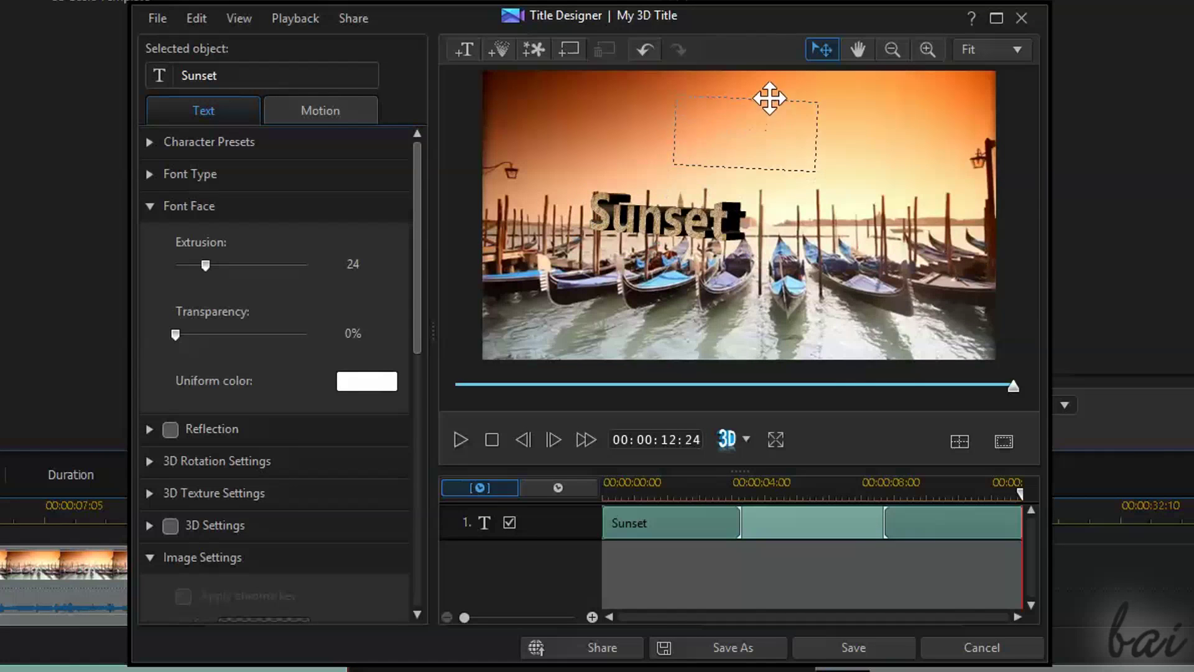
{"action": "left_click_drag", "start_coordinate": [683, 188], "coordinate": [770, 90]}
{"action": "left_click", "coordinate": [149, 205]}
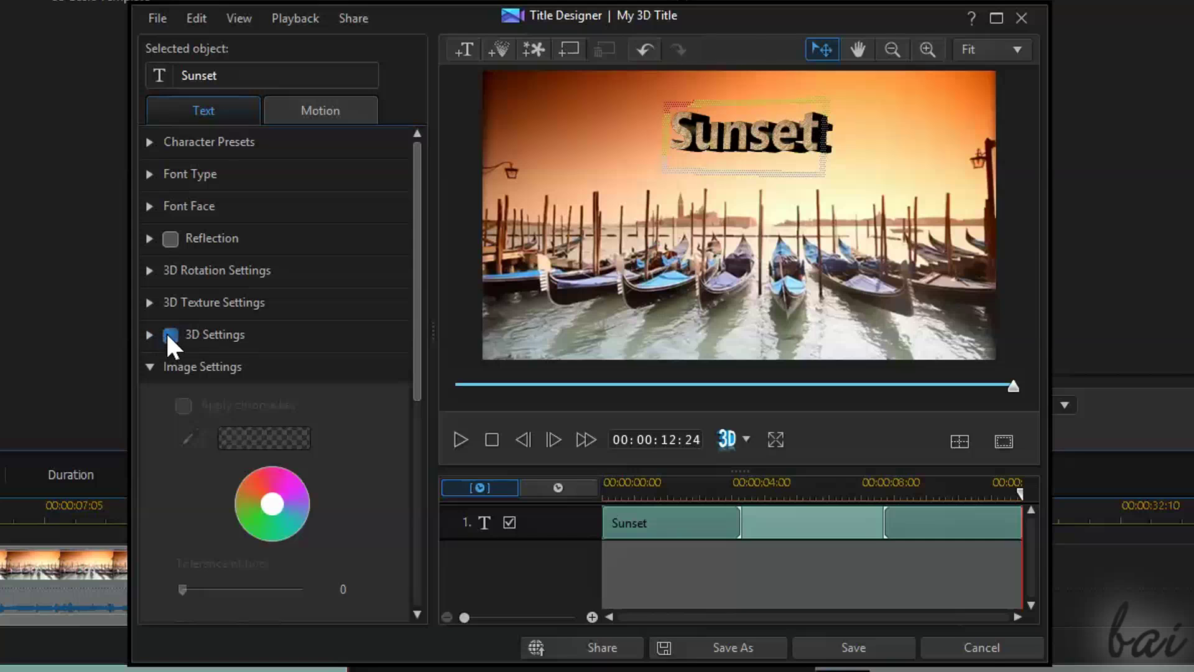
Step: Turn on 3D Settings for the Sunset title and set its depth to 27
{"action": "left_click", "coordinate": [169, 336]}
{"action": "left_click", "coordinate": [150, 335]}
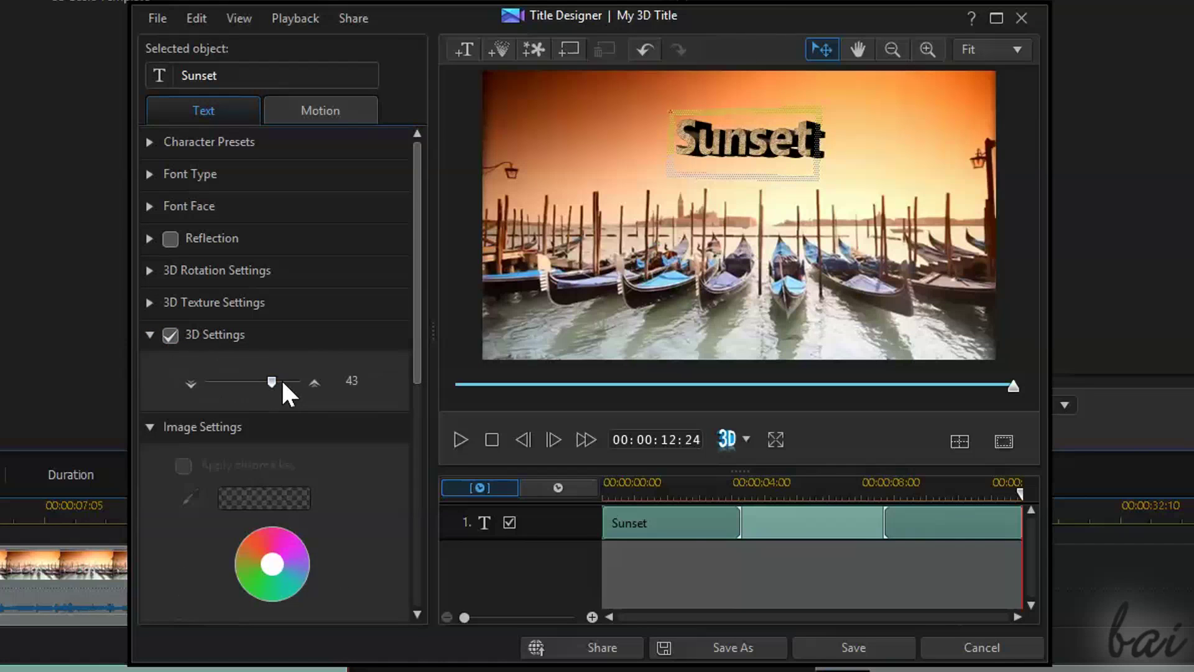
{"action": "mouse_move", "coordinate": [283, 382]}
{"action": "left_mouse_down"}
{"action": "mouse_move", "coordinate": [172, 378]}
{"action": "mouse_move", "coordinate": [331, 417]}
{"action": "mouse_move", "coordinate": [195, 408]}
{"action": "mouse_move", "coordinate": [269, 427]}
{"action": "left_mouse_up"}
{"action": "left_click_drag", "start_coordinate": [659, 547], "coordinate": [664, 355]}
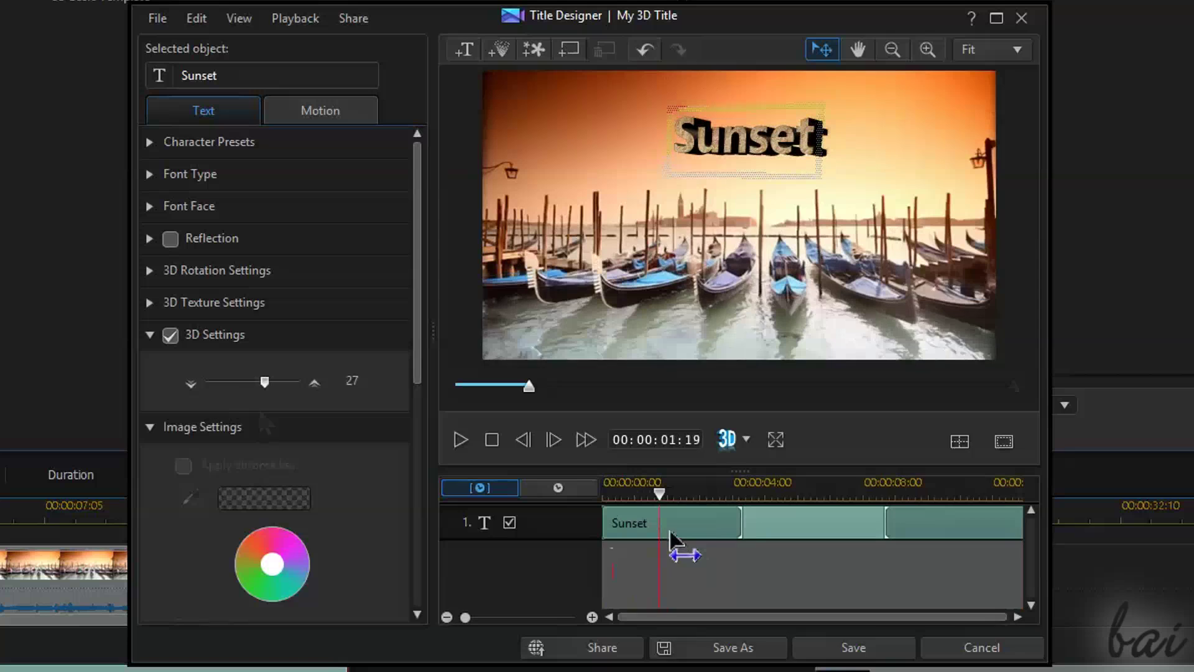
Step: Apply 3D Flocking II as the Sunset title's starting effect and preview it
{"action": "left_click", "coordinate": [327, 110]}
{"action": "left_click", "coordinate": [149, 140]}
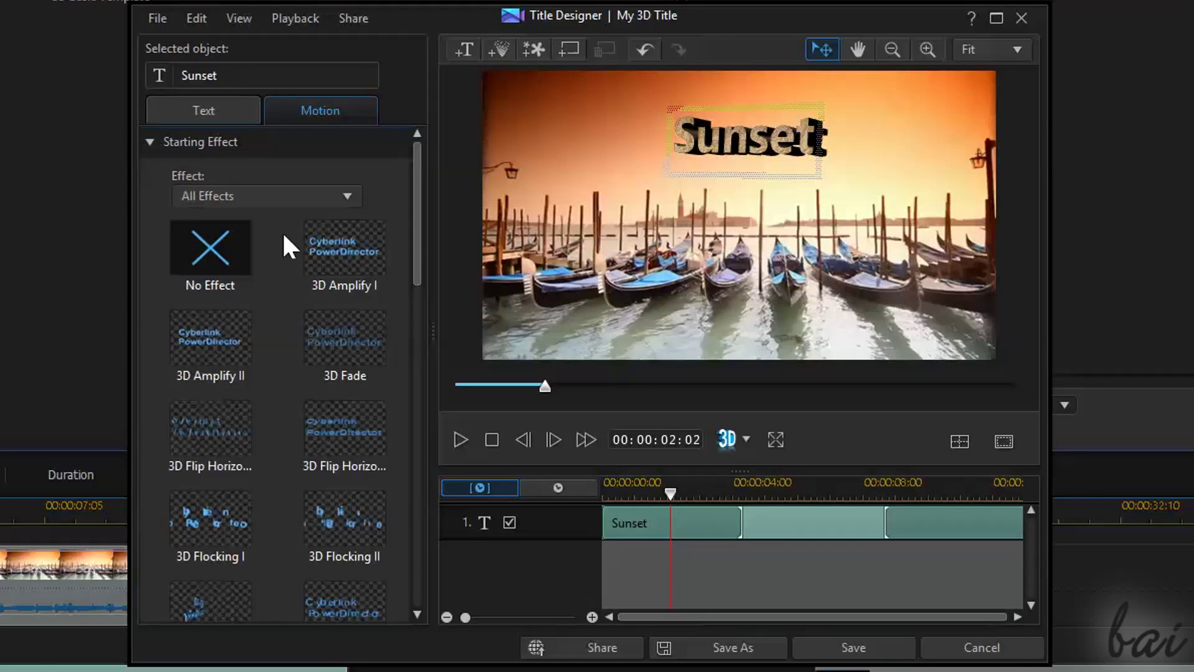
{"action": "left_click_drag", "start_coordinate": [419, 236], "coordinate": [421, 309]}
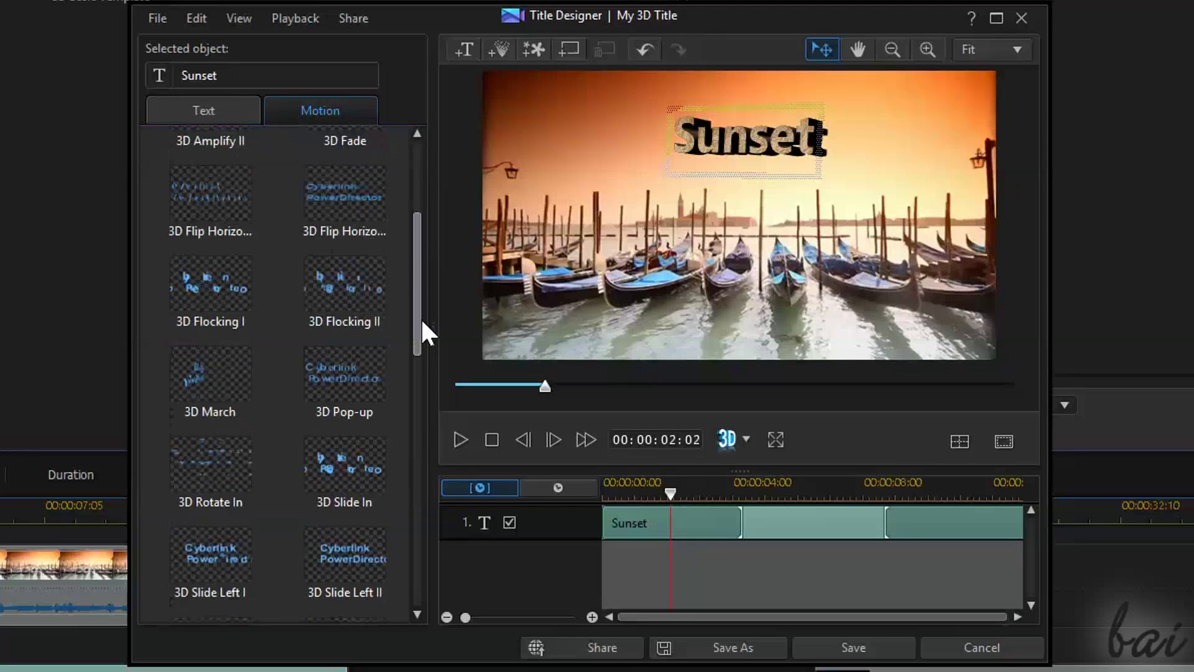
{"action": "left_click", "coordinate": [359, 306]}
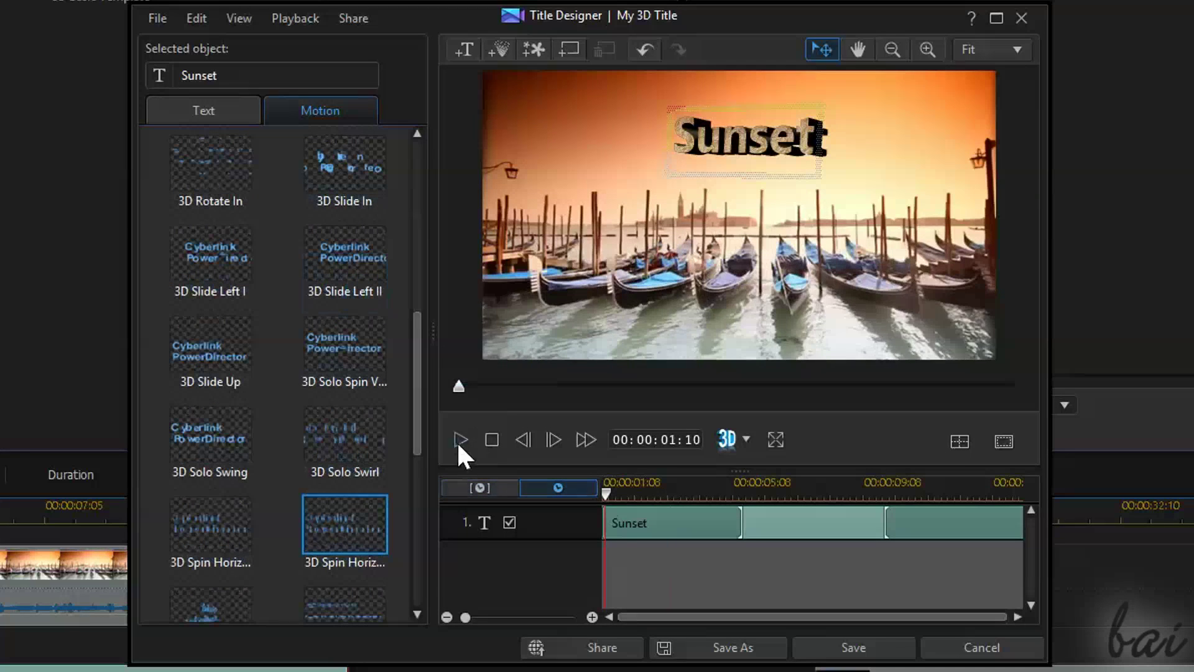
{"action": "left_click", "coordinate": [459, 439]}
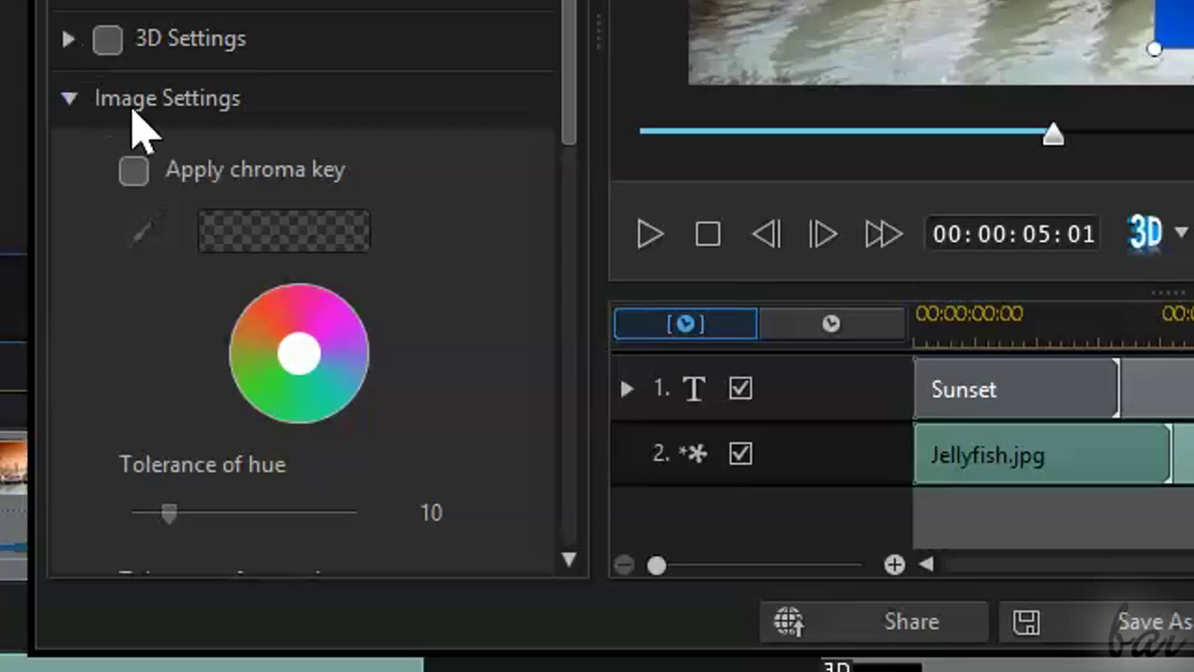
Step: Collapse Jellyfish.jpg's image settings and rewind the title preview to the beginning
{"action": "left_click", "coordinate": [70, 100]}
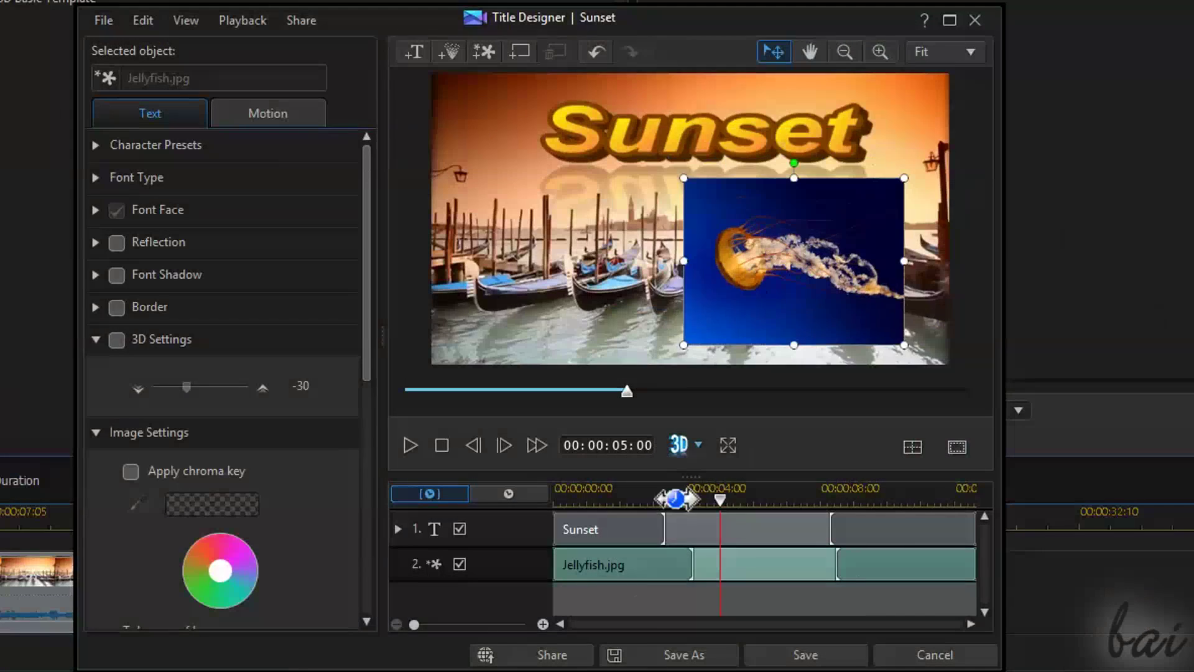
{"action": "mouse_move", "coordinate": [720, 504]}
{"action": "left_mouse_down"}
{"action": "mouse_move", "coordinate": [527, 509]}
{"action": "mouse_move", "coordinate": [782, 508]}
{"action": "mouse_move", "coordinate": [966, 541]}
{"action": "mouse_move", "coordinate": [545, 530]}
{"action": "left_mouse_up"}
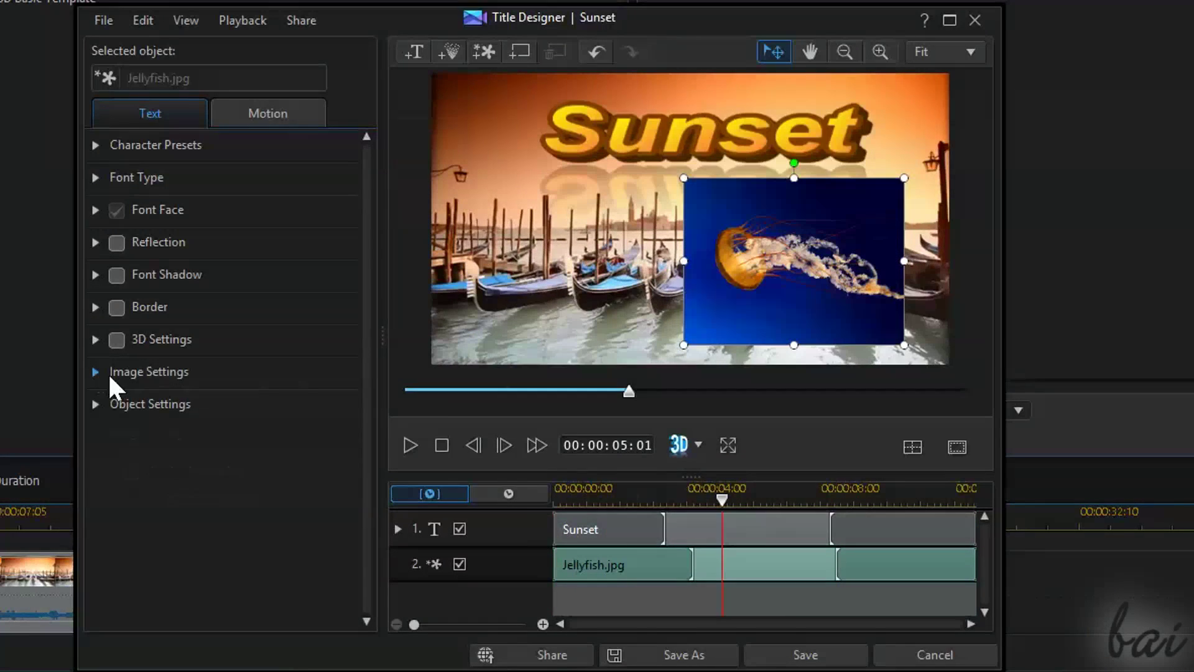
Step: Turn on chroma key for Jellyfish.jpg and sample a key colour from the preview
{"action": "left_click", "coordinate": [94, 371]}
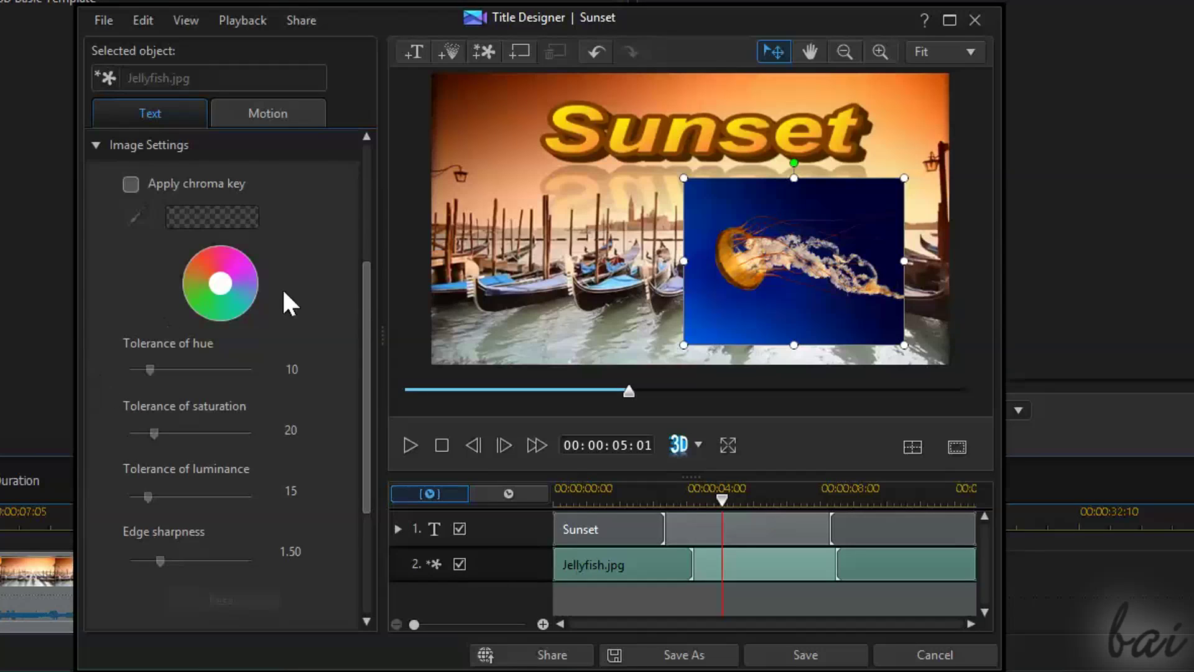
{"action": "scroll", "coordinate": [364, 301], "scroll_direction": "up", "scroll_amount": 1}
{"action": "scroll", "coordinate": [365, 293], "scroll_direction": "down", "scroll_amount": 4}
{"action": "scroll", "coordinate": [359, 362], "scroll_direction": "up", "scroll_amount": 2}
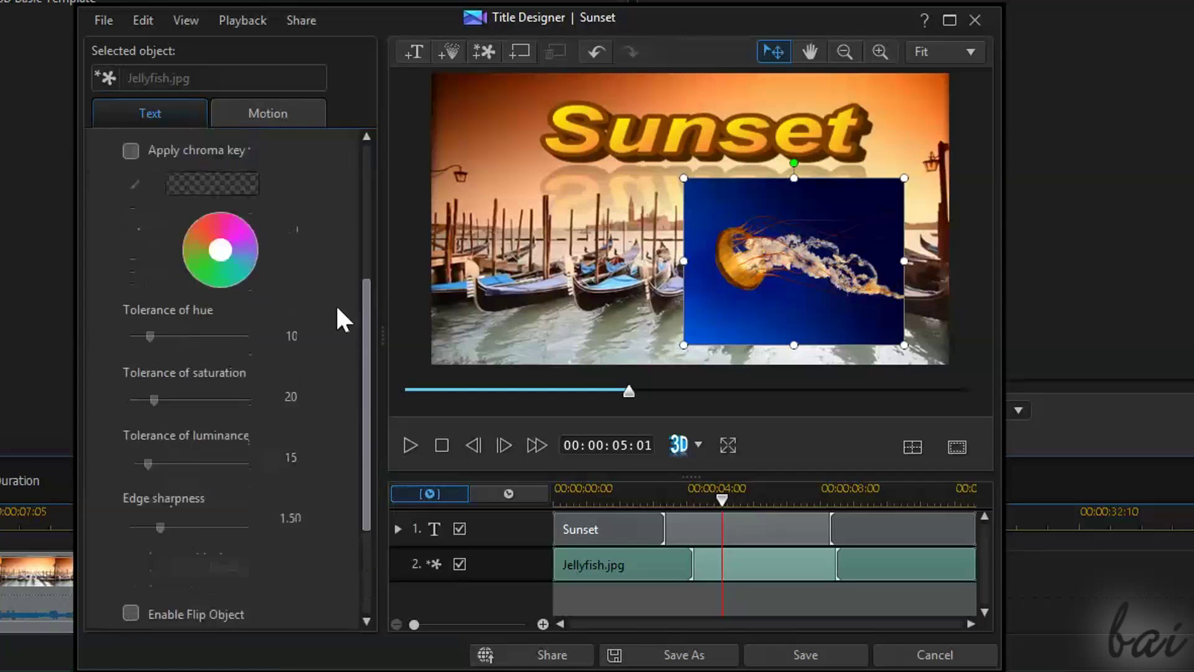
{"action": "scroll", "coordinate": [343, 292], "scroll_direction": "up", "scroll_amount": 3}
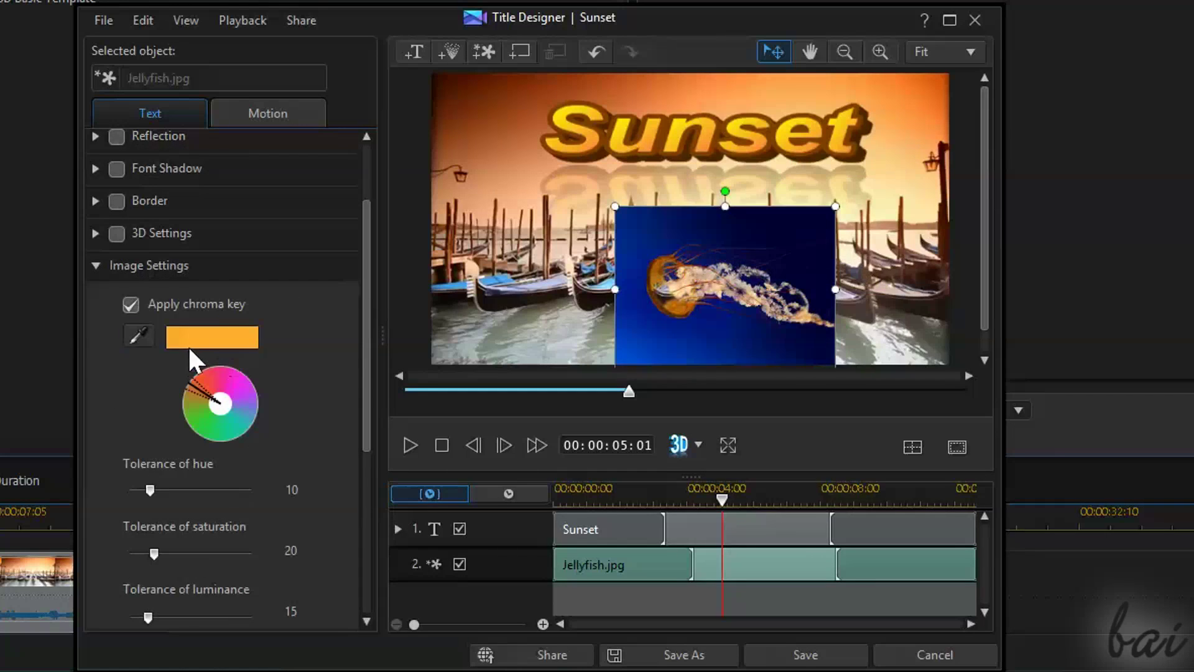
{"action": "left_click", "coordinate": [133, 329]}
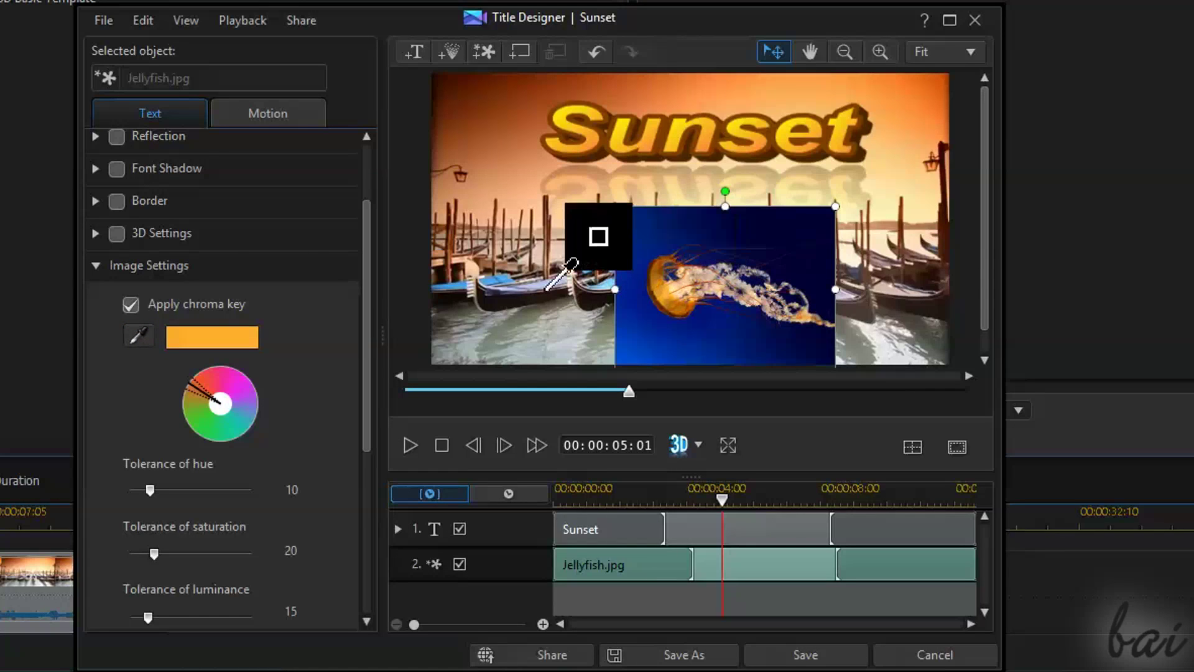
{"action": "left_click", "coordinate": [915, 310]}
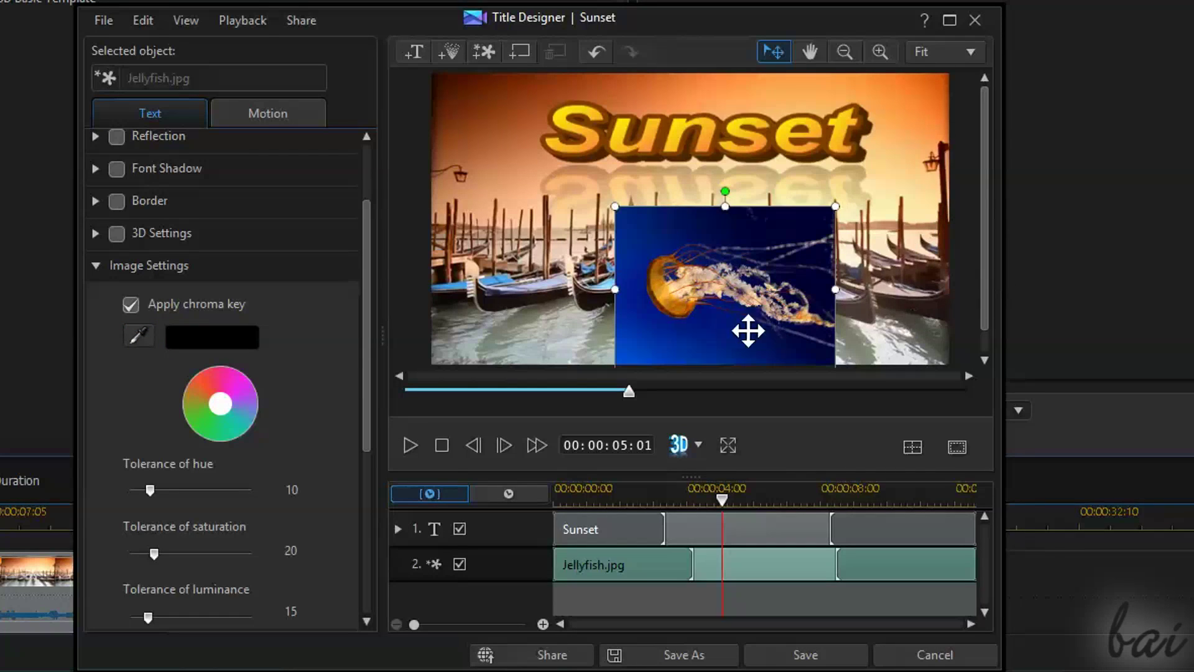
Step: Key out the dark blue background, reposition the jellyfish, and fine-tune hue tolerance
{"action": "mouse_move", "coordinate": [748, 331]}
{"action": "left_mouse_down"}
{"action": "mouse_move", "coordinate": [648, 325]}
{"action": "mouse_move", "coordinate": [741, 331]}
{"action": "mouse_move", "coordinate": [728, 319]}
{"action": "left_mouse_up"}
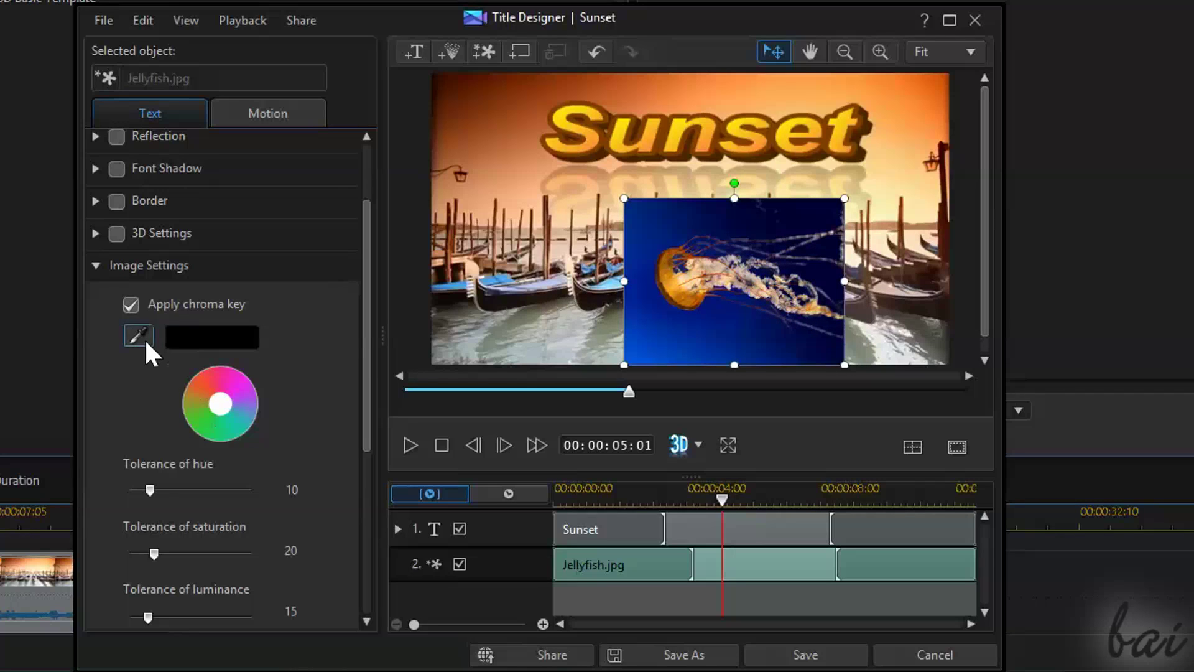
{"action": "left_click", "coordinate": [829, 214]}
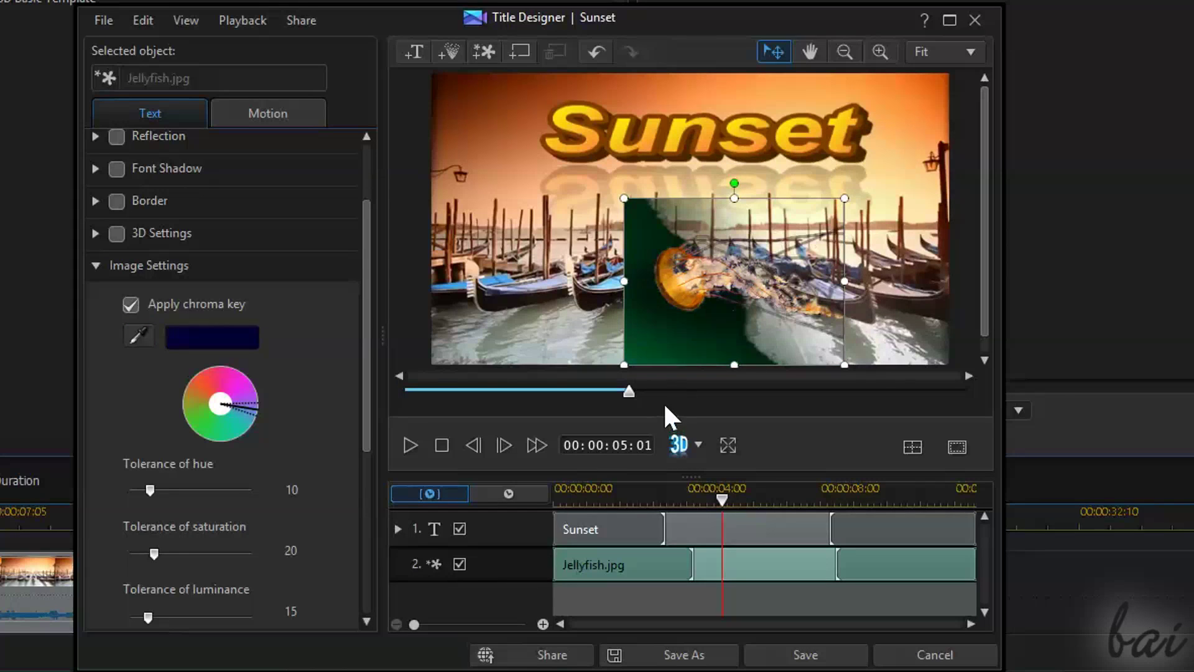
{"action": "mouse_move", "coordinate": [687, 322]}
{"action": "left_mouse_down"}
{"action": "mouse_move", "coordinate": [654, 312]}
{"action": "mouse_move", "coordinate": [768, 306]}
{"action": "left_mouse_up"}
{"action": "mouse_move", "coordinate": [151, 485]}
{"action": "left_mouse_down"}
{"action": "mouse_move", "coordinate": [249, 510]}
{"action": "mouse_move", "coordinate": [111, 492]}
{"action": "mouse_move", "coordinate": [156, 503]}
{"action": "mouse_move", "coordinate": [155, 541]}
{"action": "mouse_move", "coordinate": [214, 559]}
{"action": "mouse_move", "coordinate": [140, 568]}
{"action": "mouse_move", "coordinate": [225, 554]}
{"action": "left_mouse_up"}
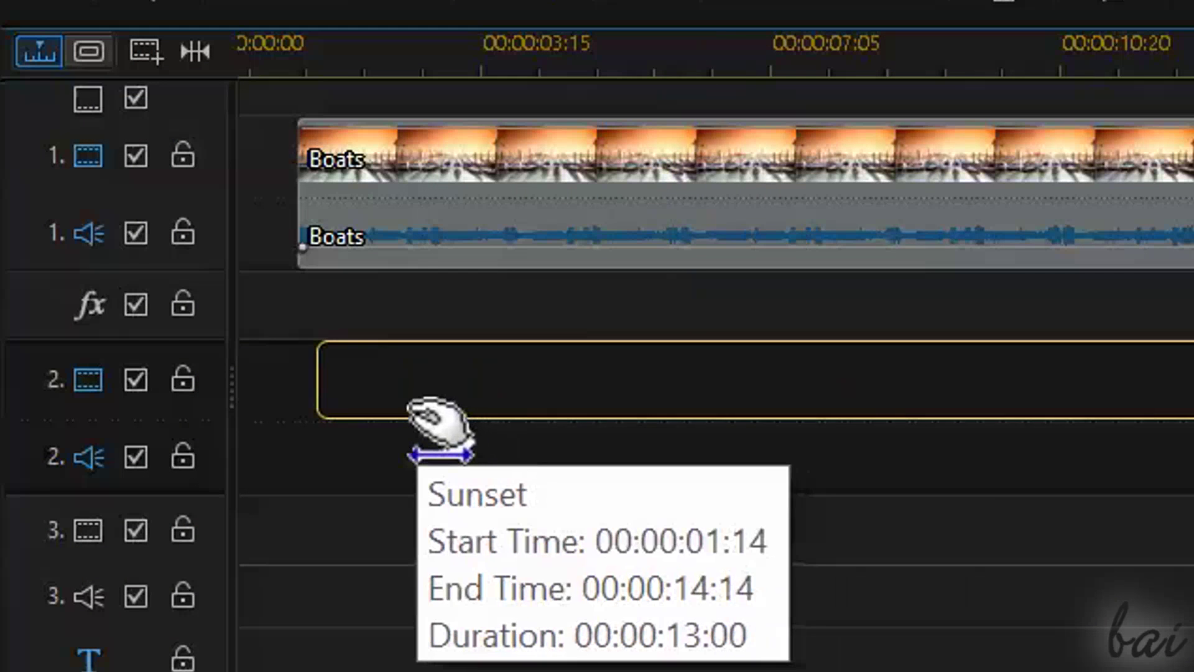
Step: Drop the Sunset title clip onto track 2 at the playhead, starting at 1:08
{"action": "left_click_drag", "start_coordinate": [463, 429], "coordinate": [436, 424]}
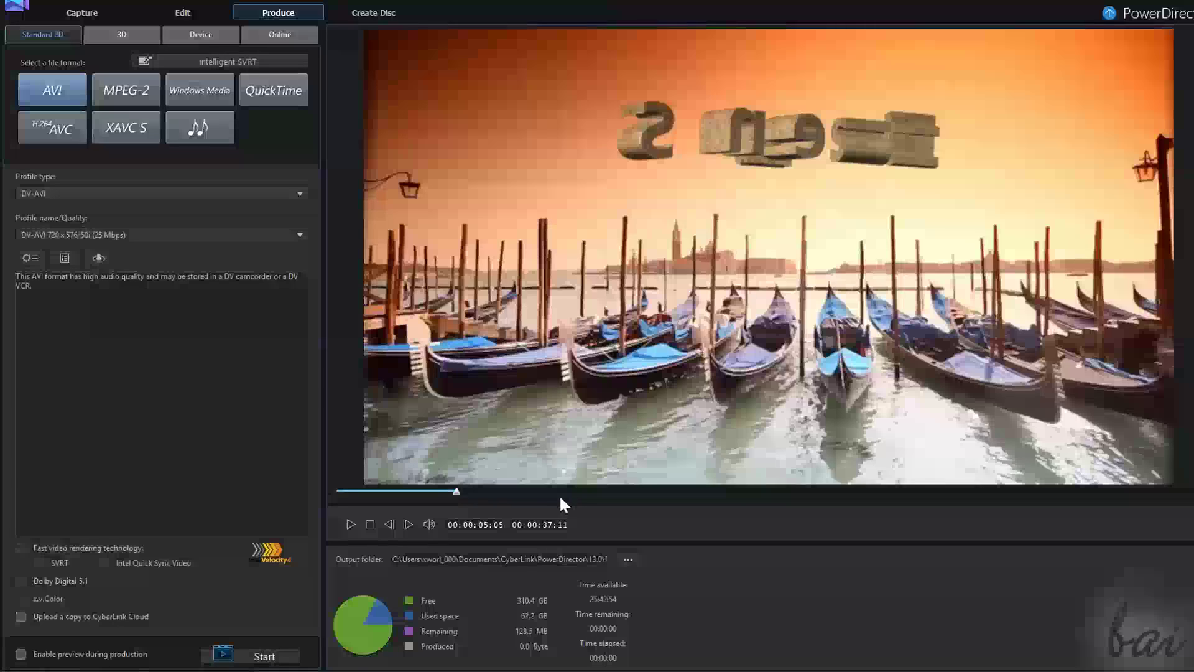
Step: Preview the Sunset title, choose 3D side-by-side Windows Media output, then replay from the start
{"action": "left_click", "coordinate": [559, 491]}
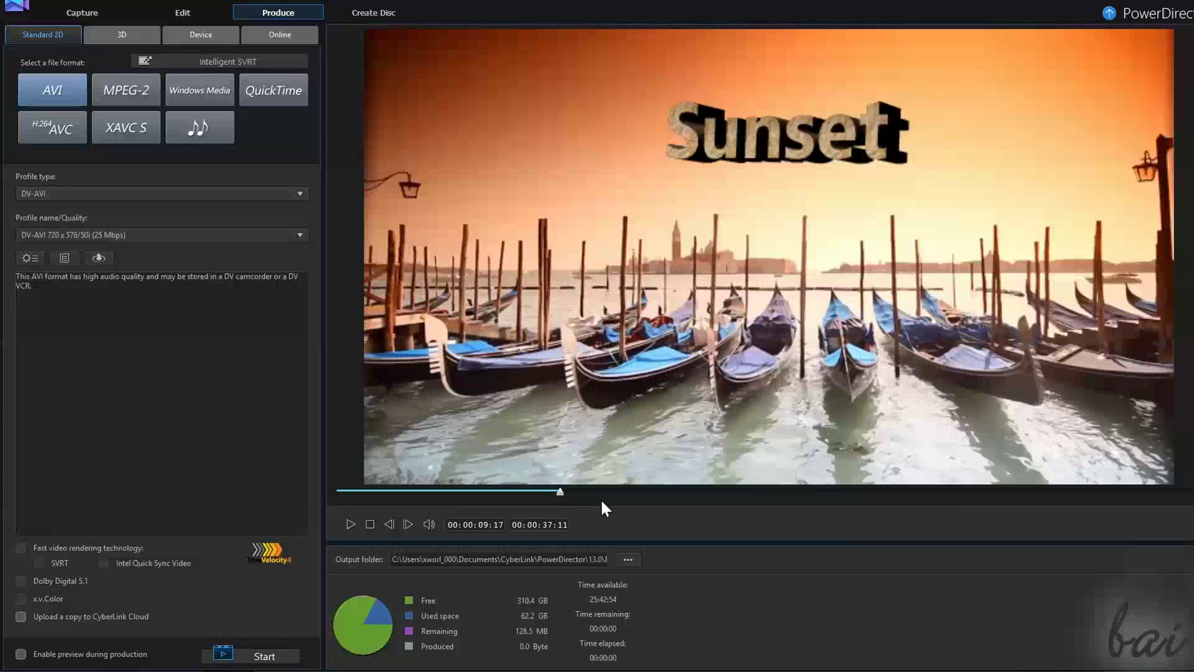
{"action": "left_click", "coordinate": [126, 36]}
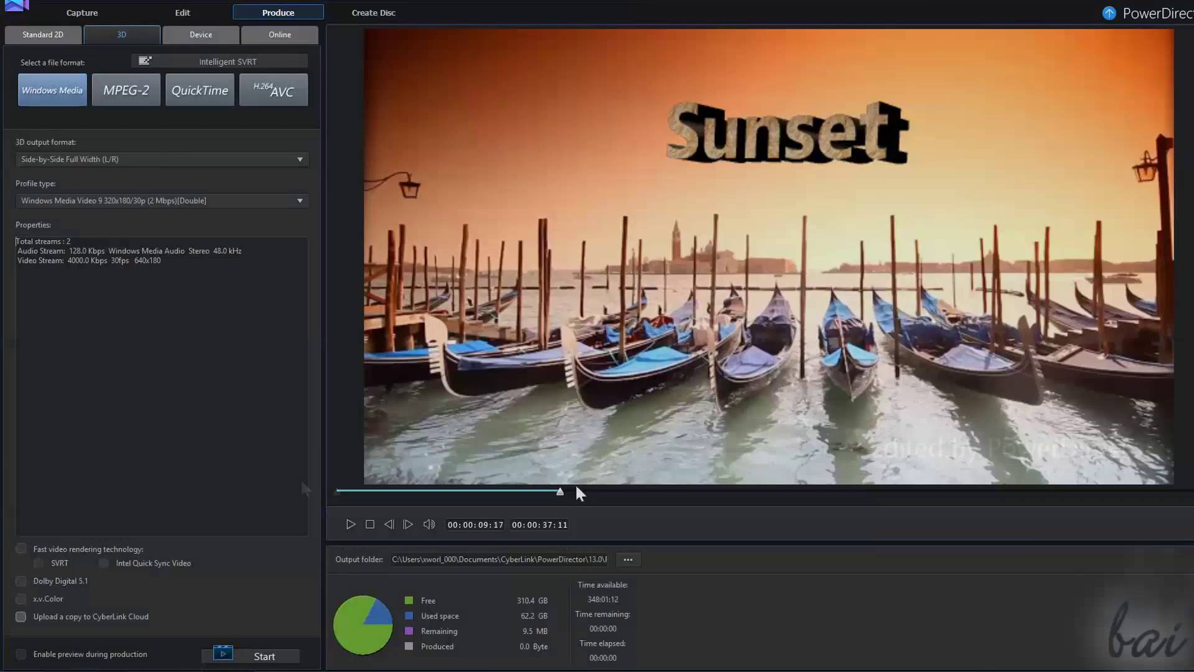
{"action": "left_click", "coordinate": [370, 524]}
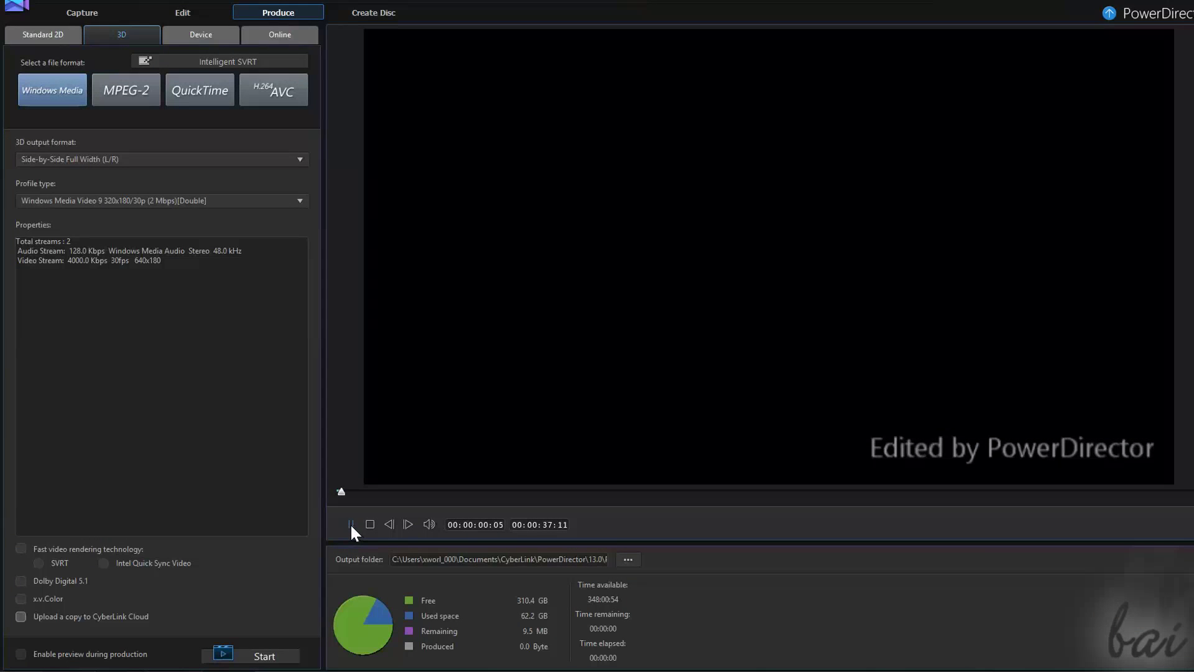
{"action": "left_click", "coordinate": [351, 525]}
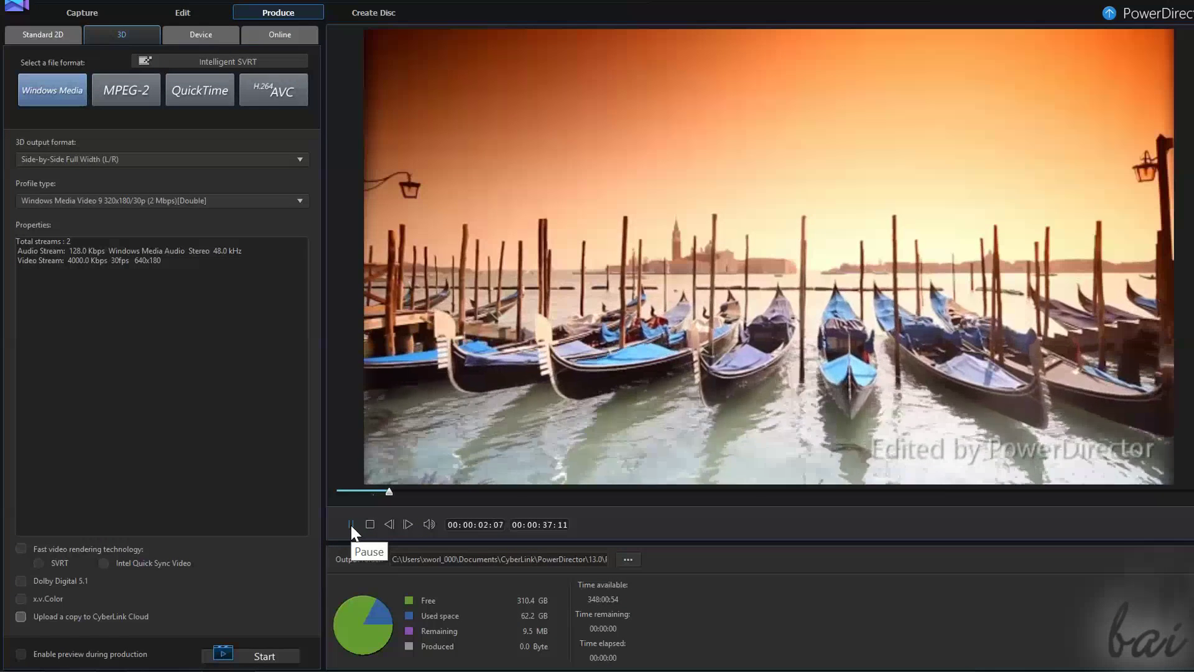